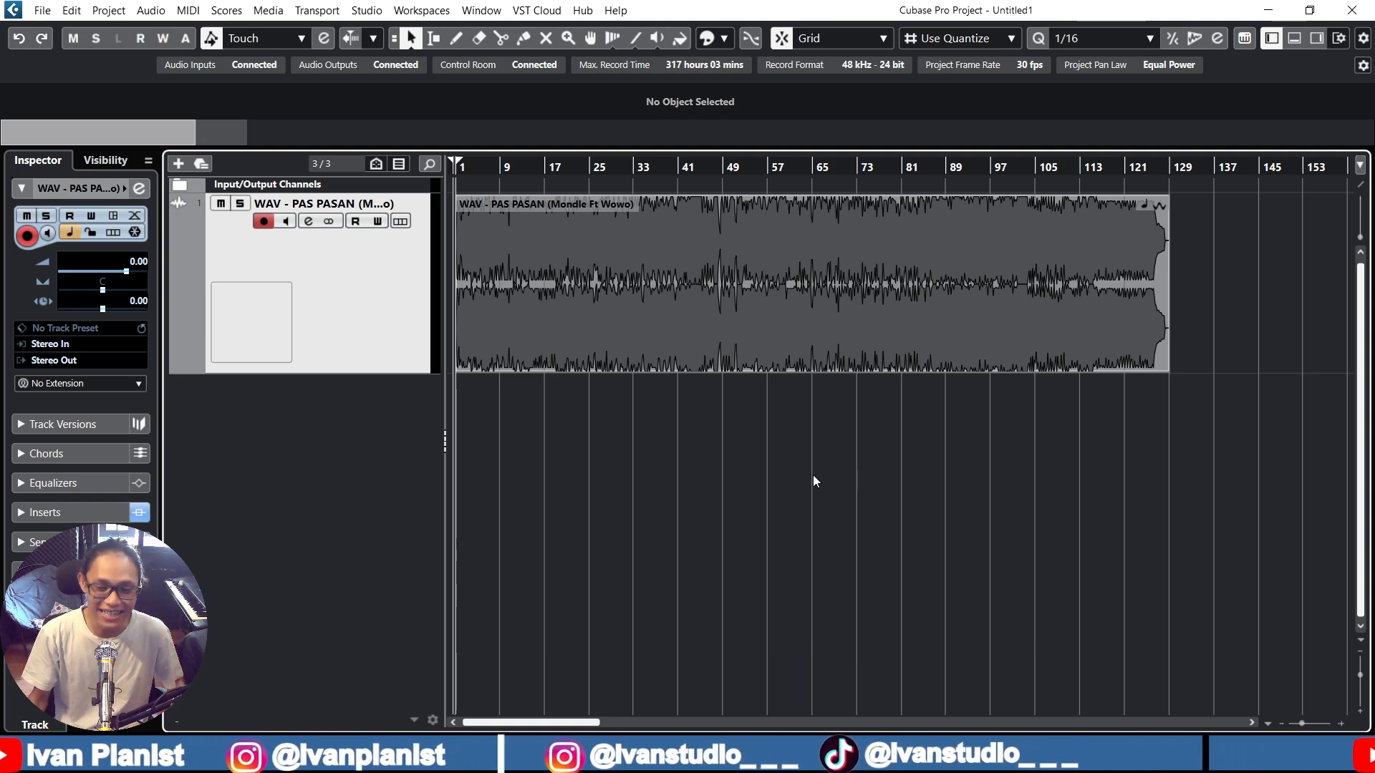
scroll(819, 479, up, 2)
scroll(816, 480, left, 3)
scroll(817, 485, down, 1)
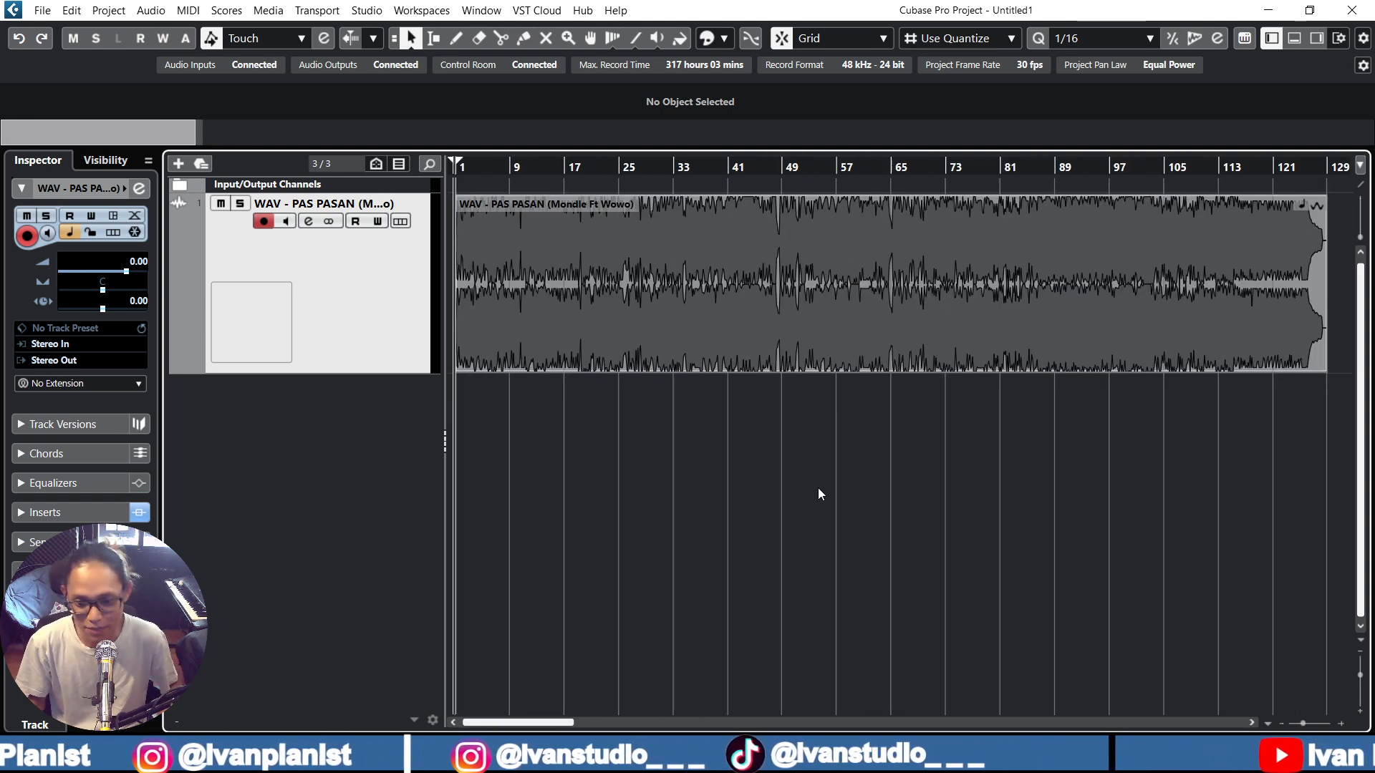
scroll(818, 489, down, 1)
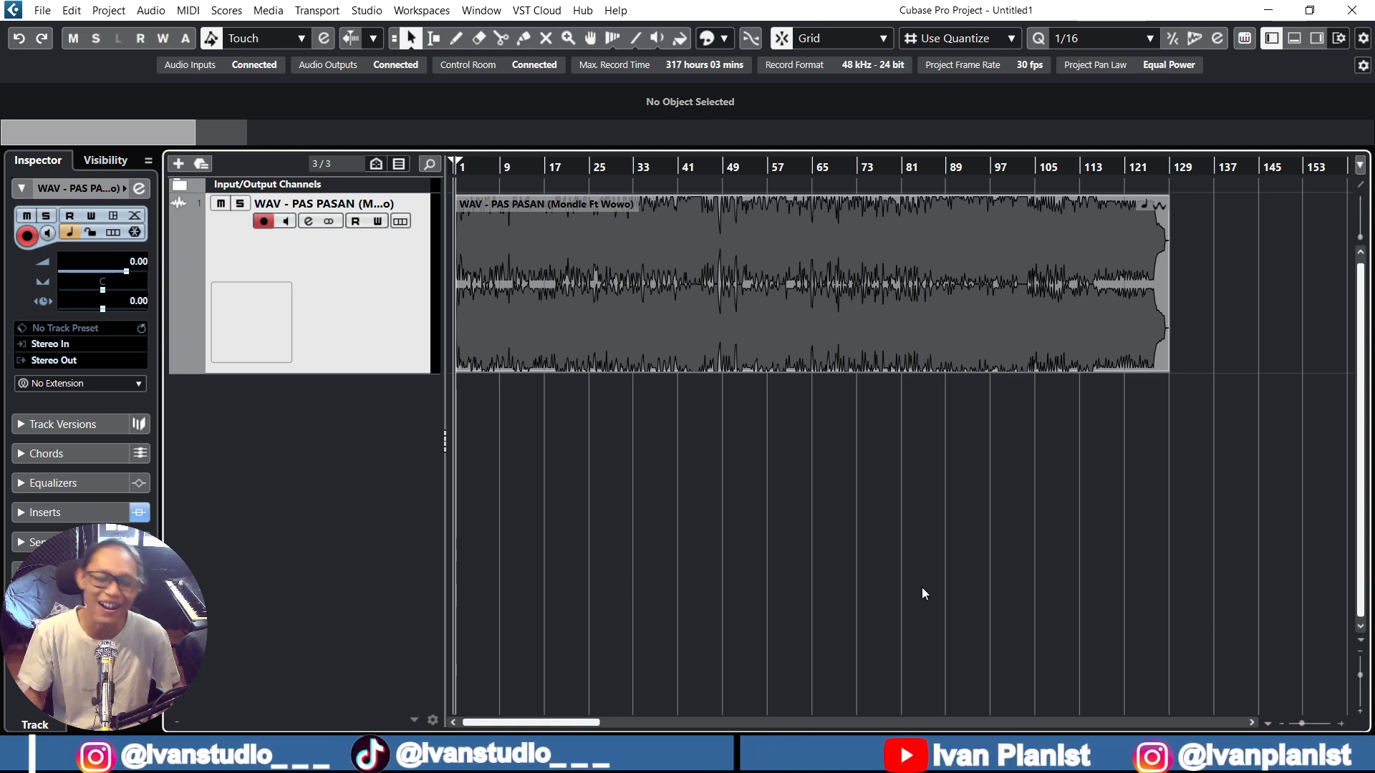
scroll(787, 532, up, 3)
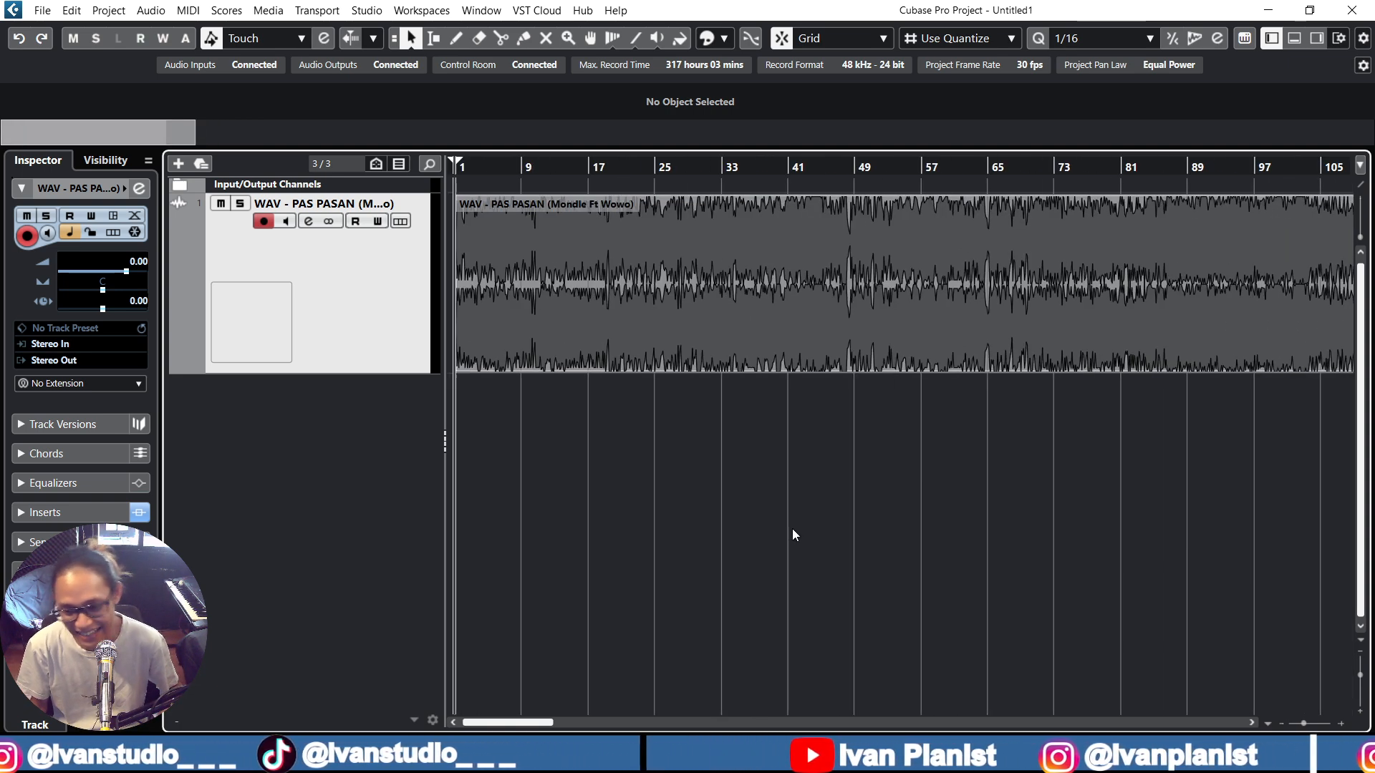
scroll(738, 513, down, 1)
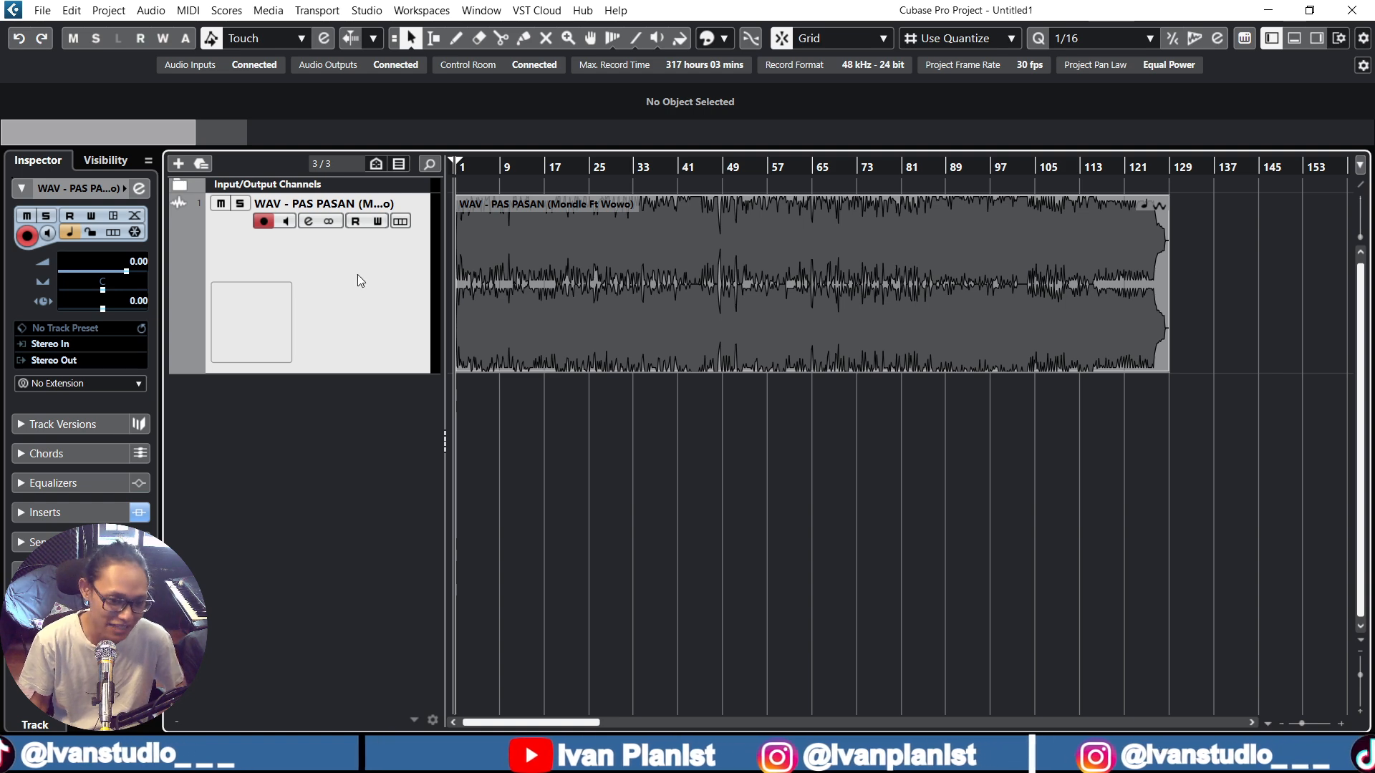
Open the TR5 Metering insert of the WAV - PAS PASAN track and close the channel settings
click(310, 223)
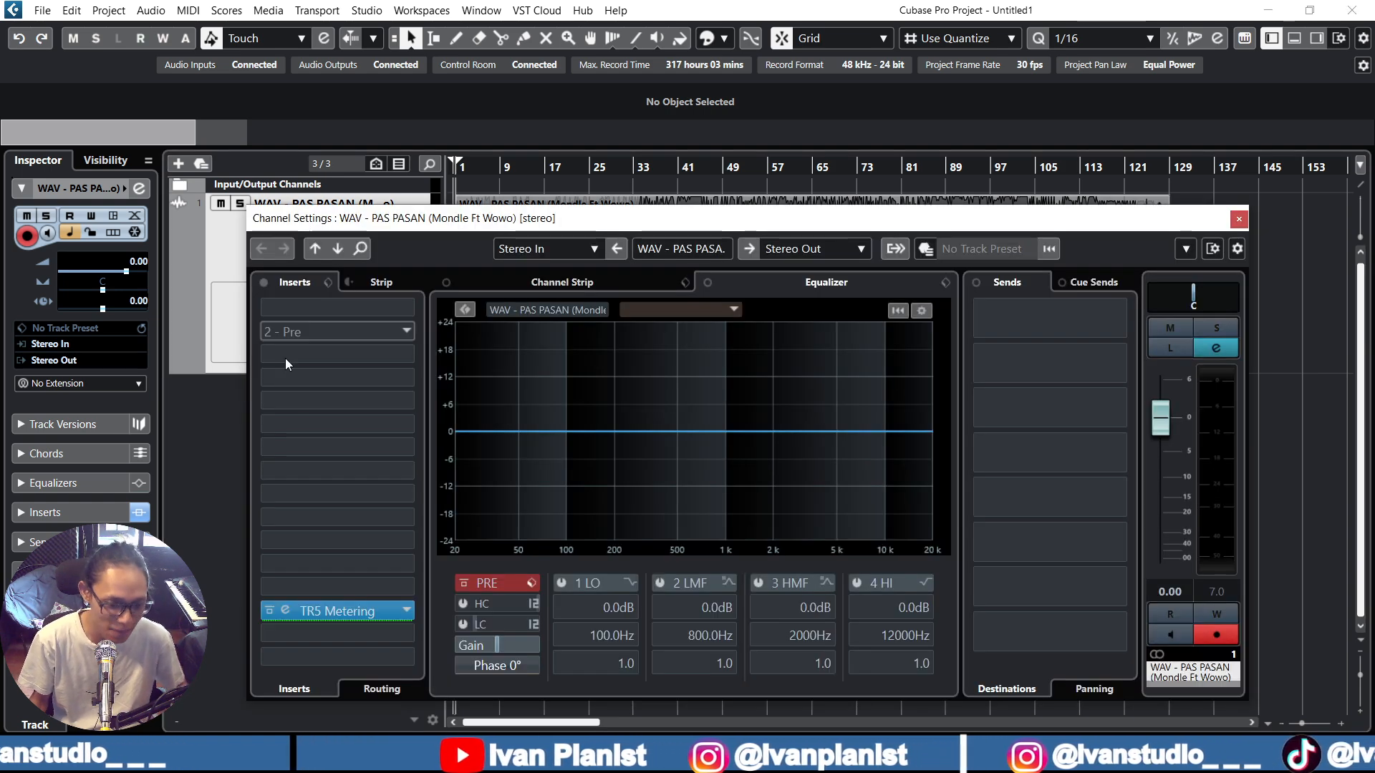
click(285, 610)
click(1241, 227)
click(1240, 221)
drag(943, 113, 993, 94)
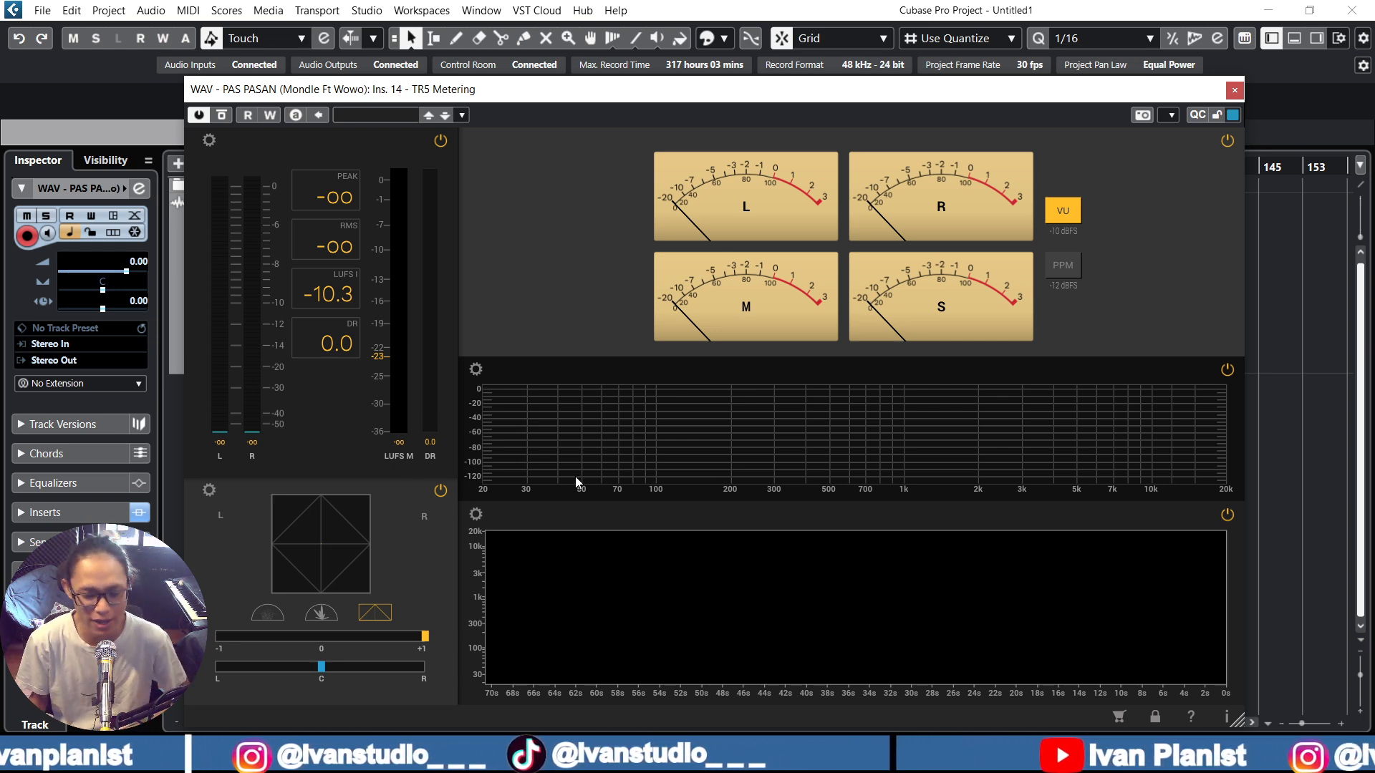
Play the track from the beginning and watch its peak, RMS and LUFS levels in the TR5 Metering window
drag(1110, 91, 1080, 396)
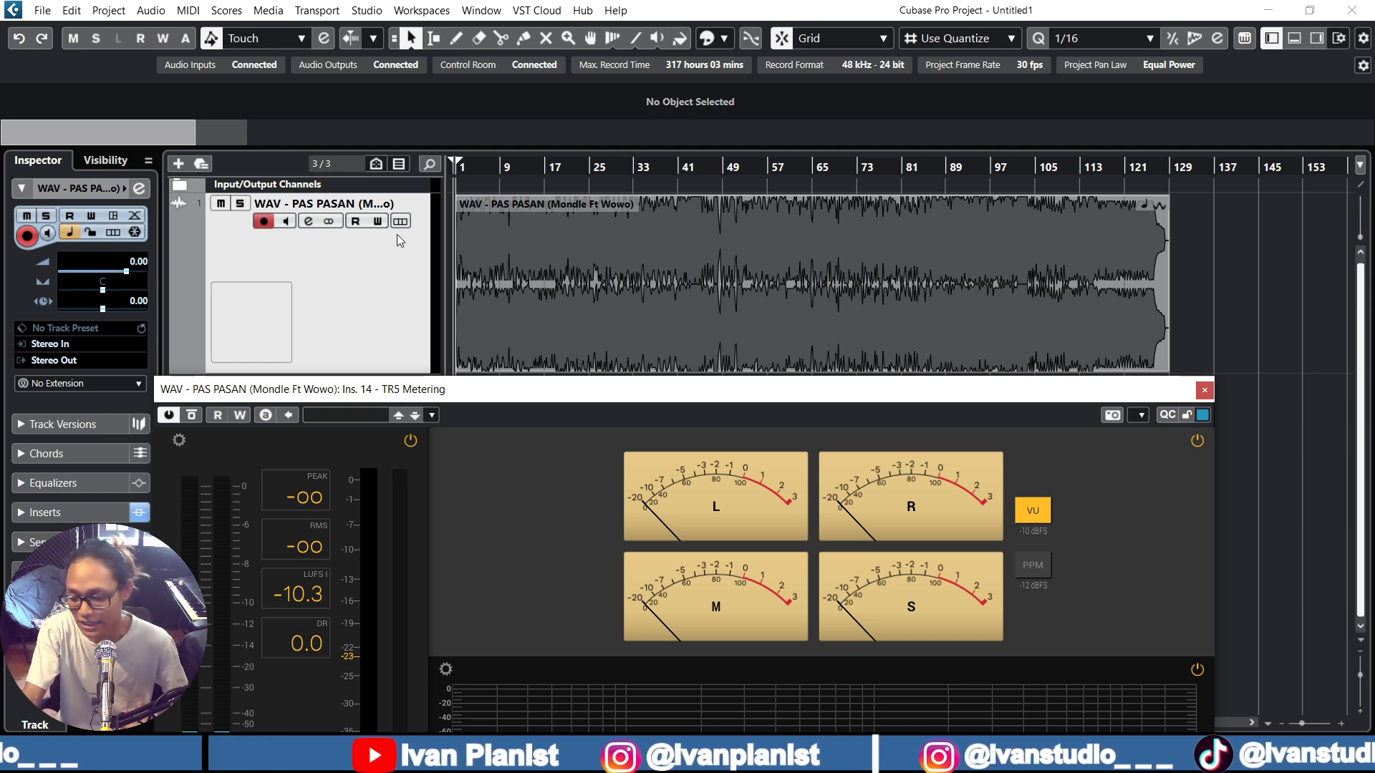
drag(1078, 396, 1104, 118)
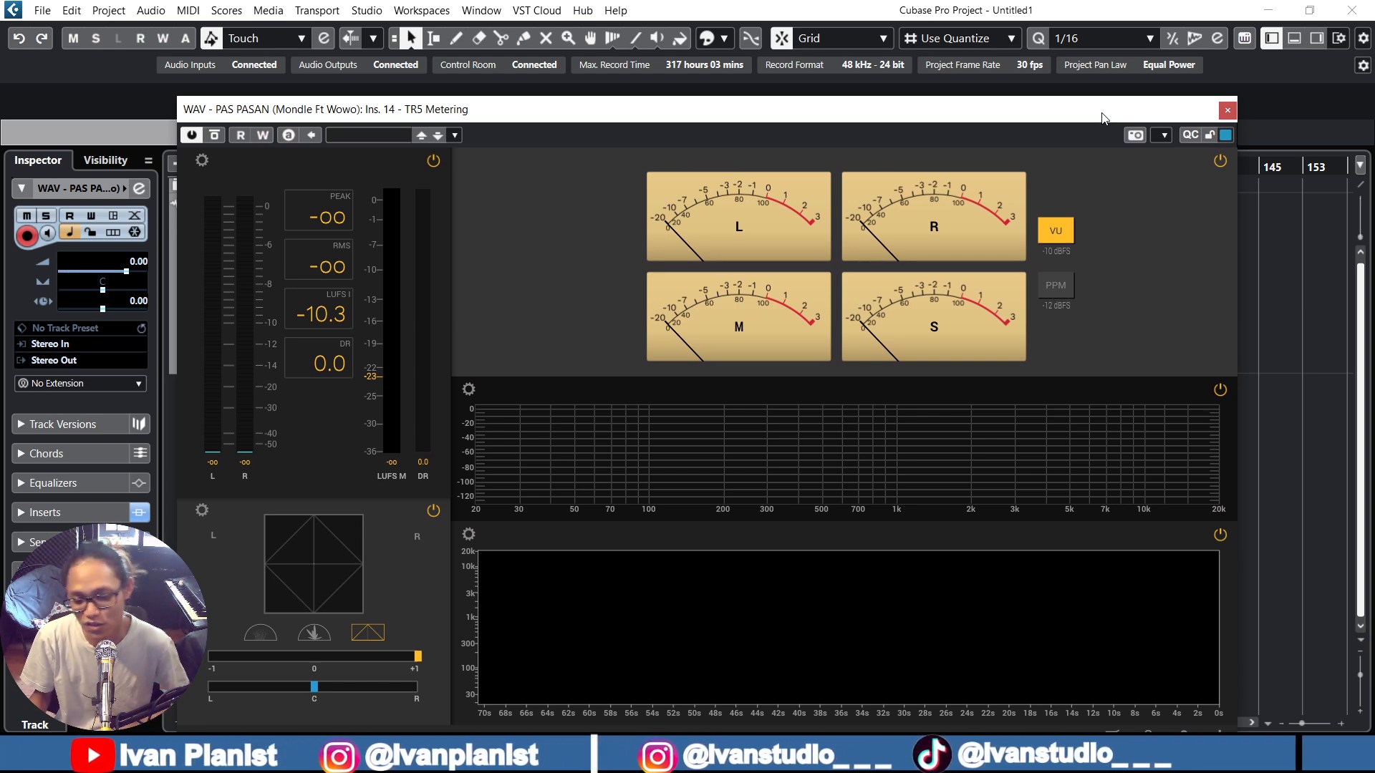
key(space)
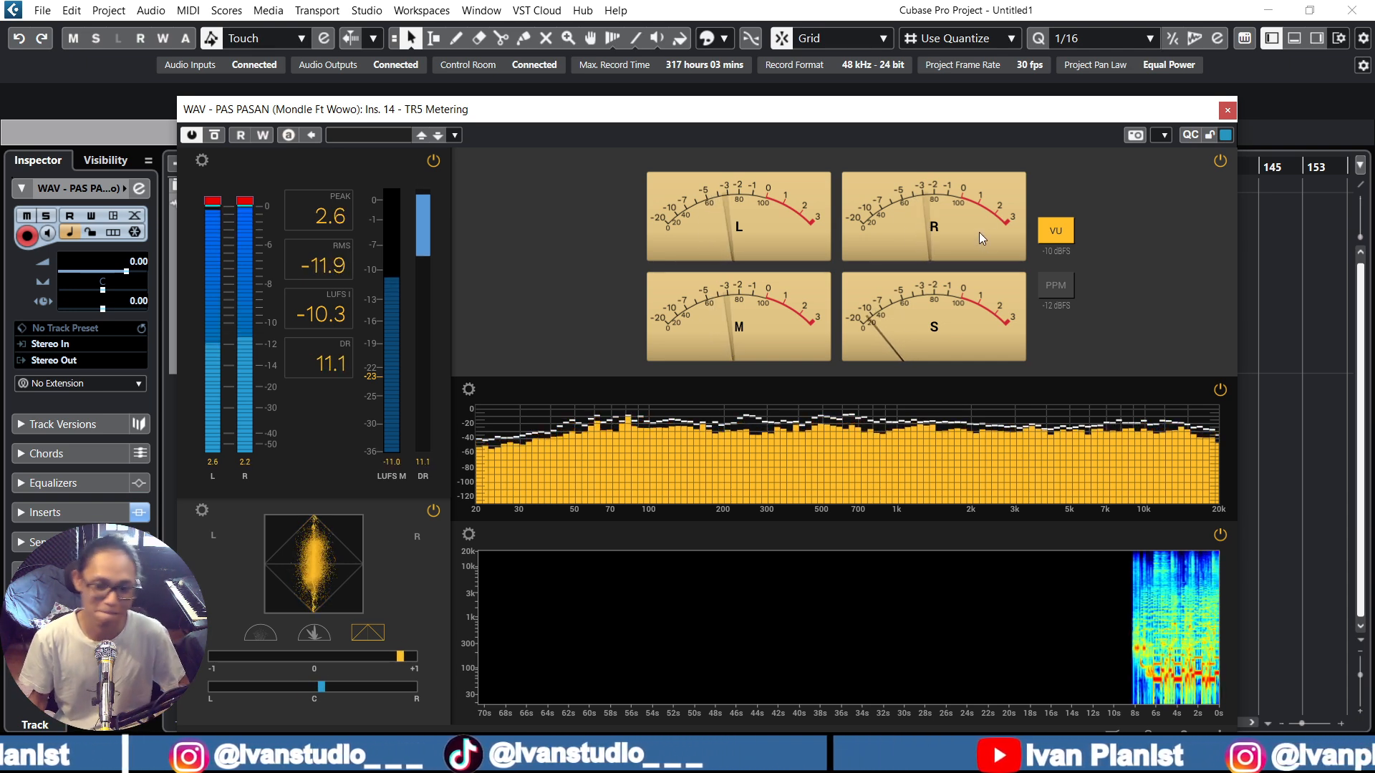
drag(997, 117, 1093, 77)
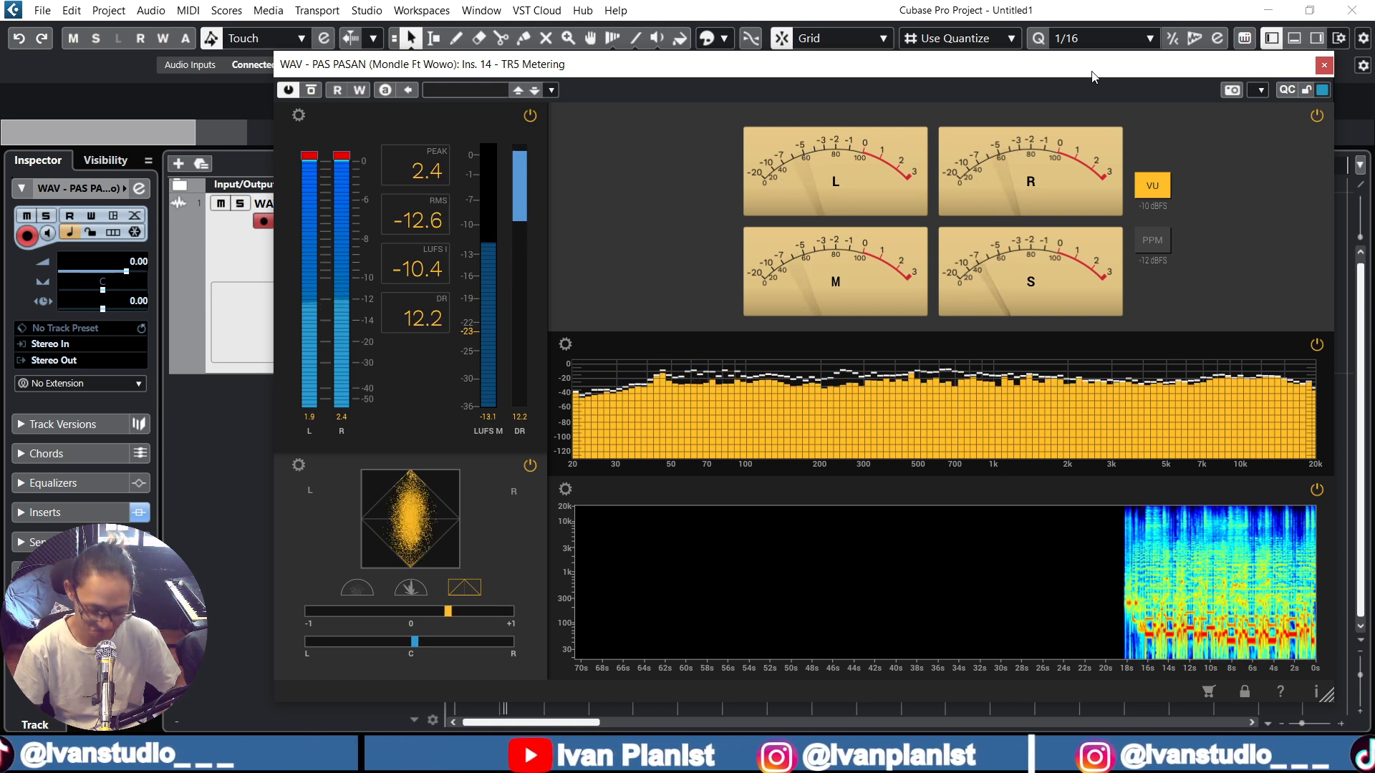
key(XF86AudioLowerVolume)
key(XF86AudioRaiseVolume)
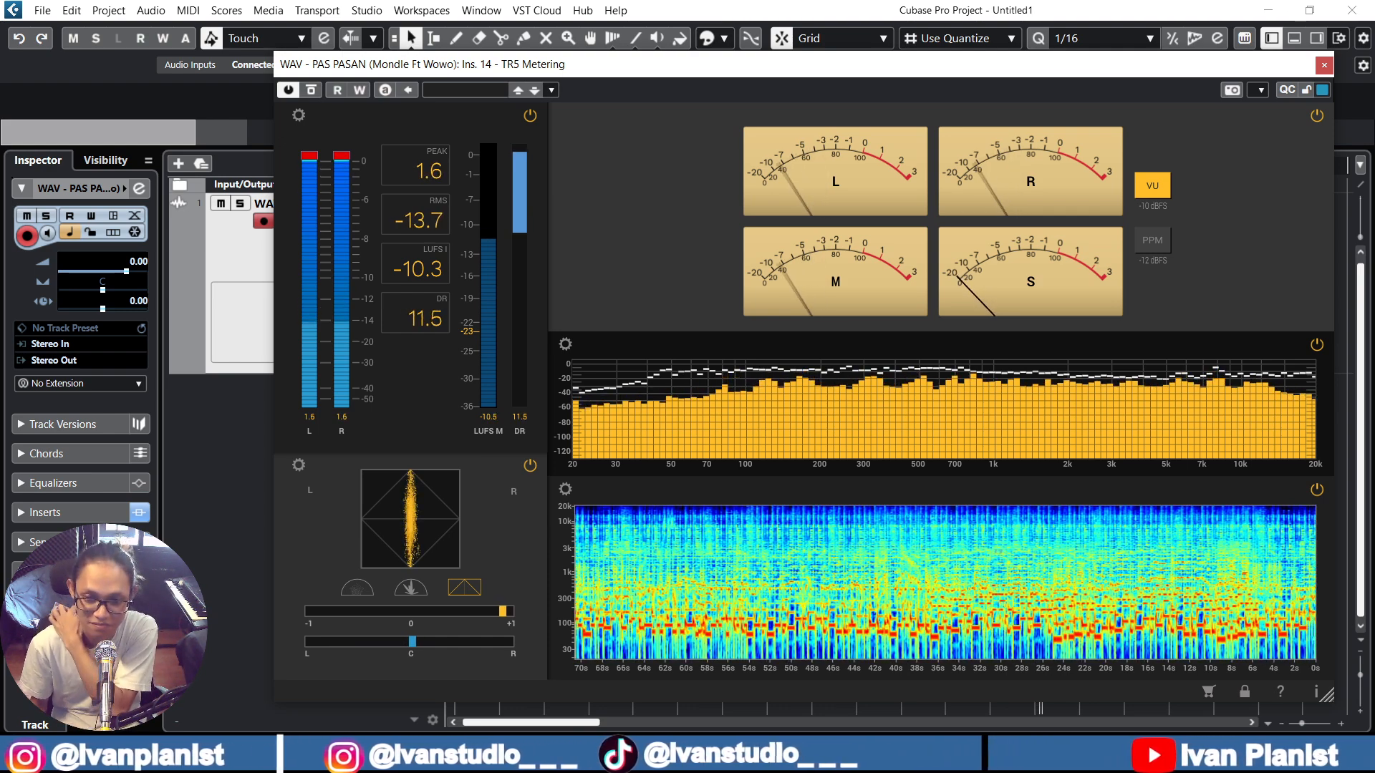
Narrow the TR5 Metering window and reposition it so the track header and the start of the waveform stay visible
drag(1142, 75, 1123, 79)
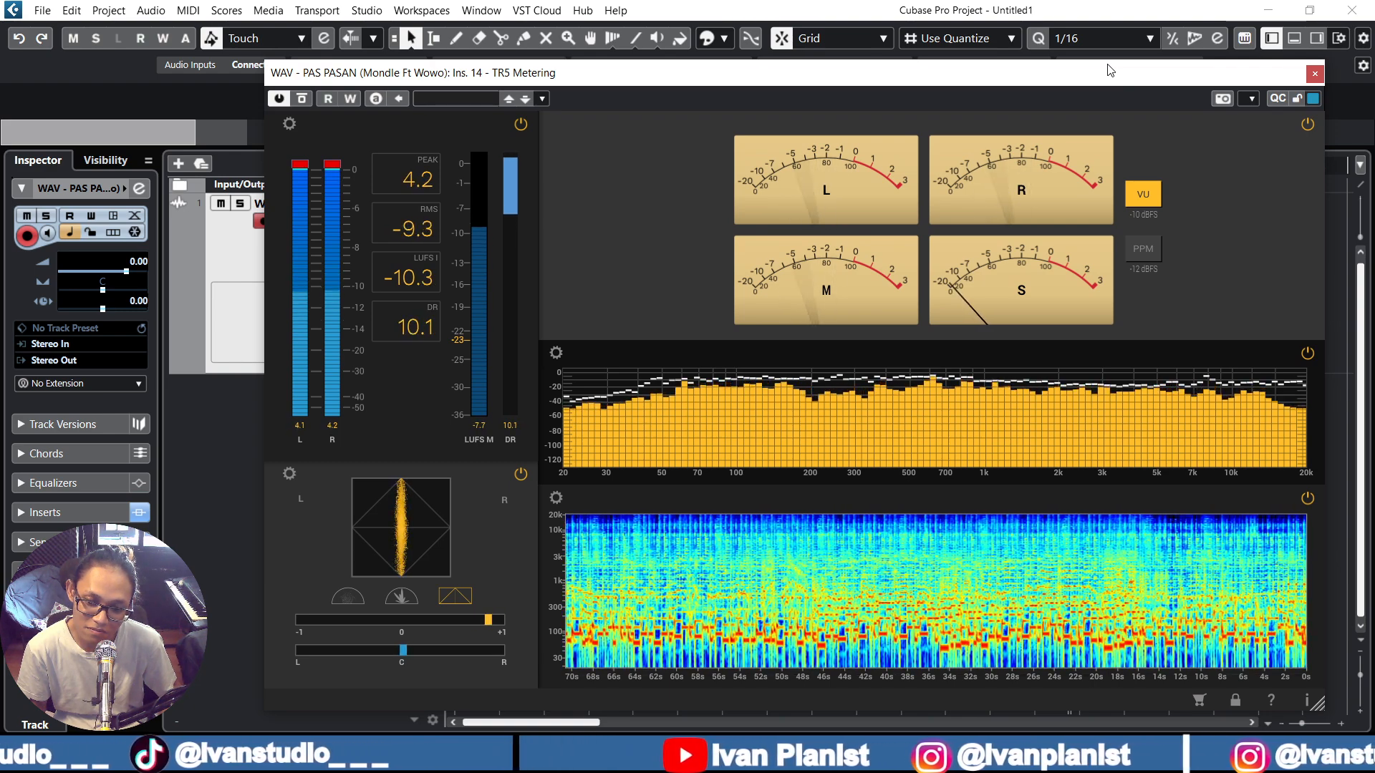
drag(1110, 69, 1093, 130)
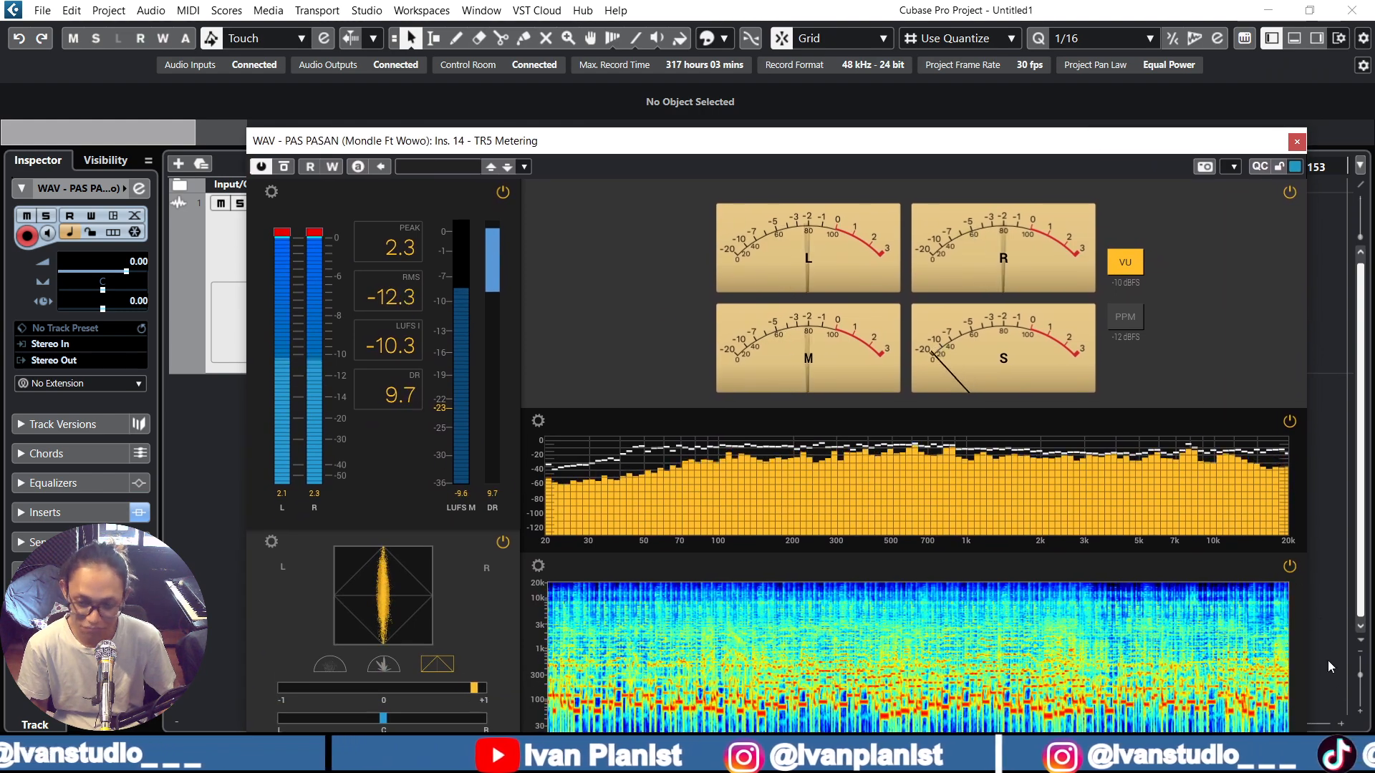
drag(1304, 499, 968, 498)
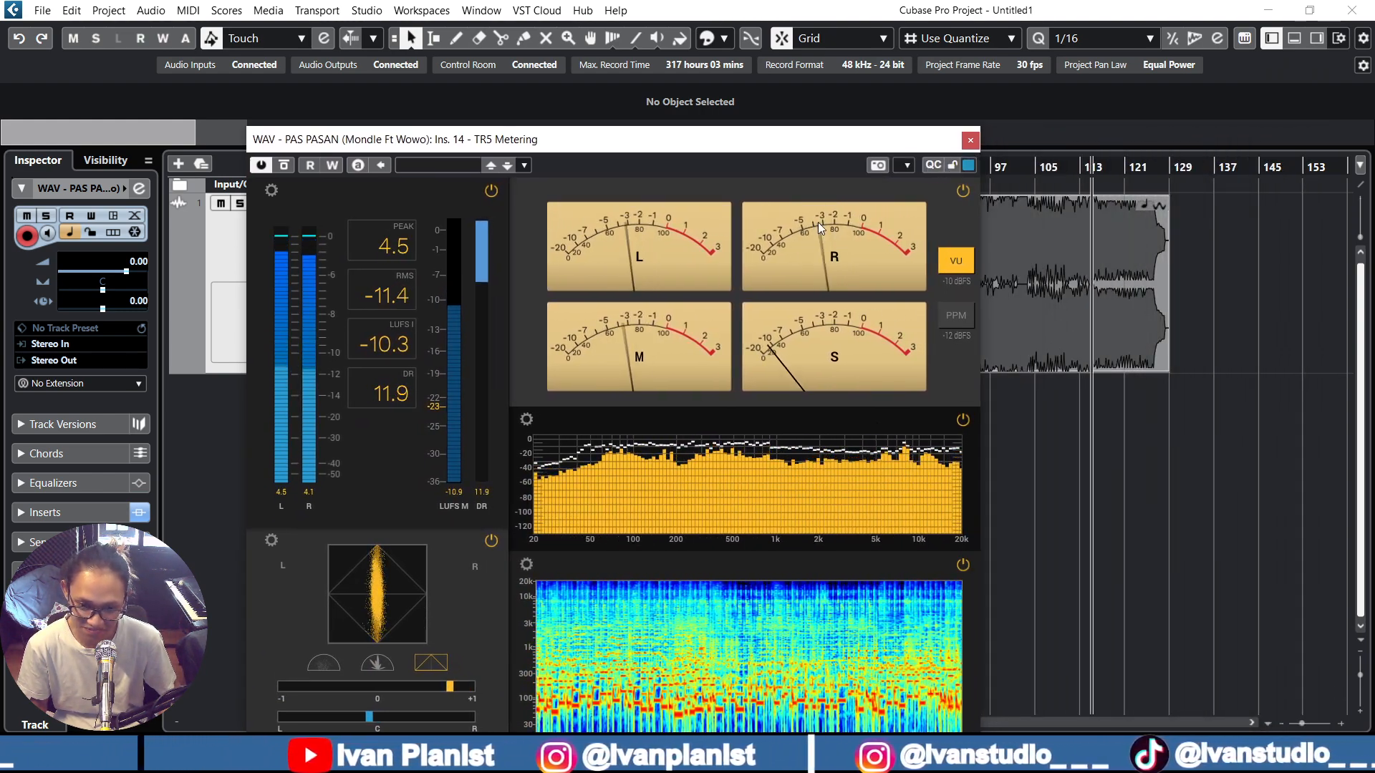
drag(795, 142, 1065, 71)
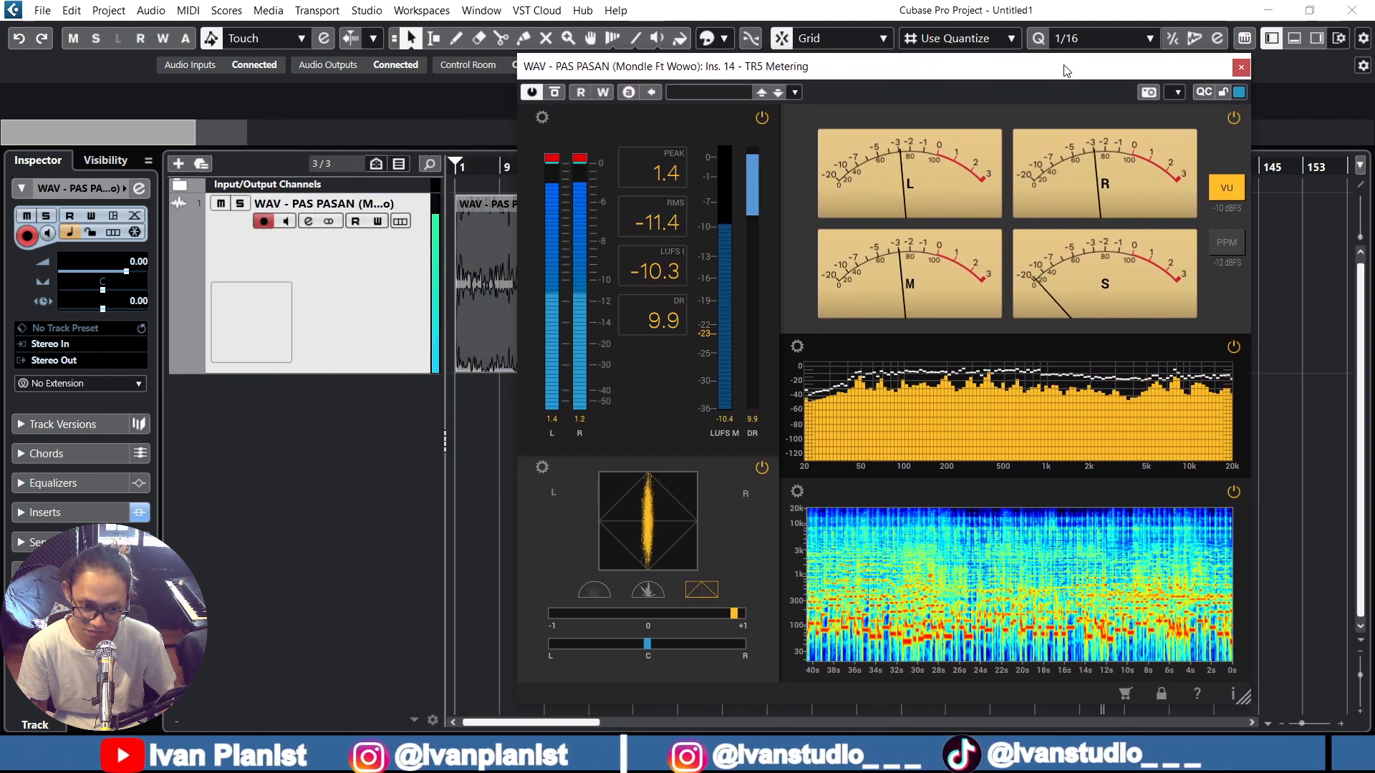
drag(1065, 70, 1110, 70)
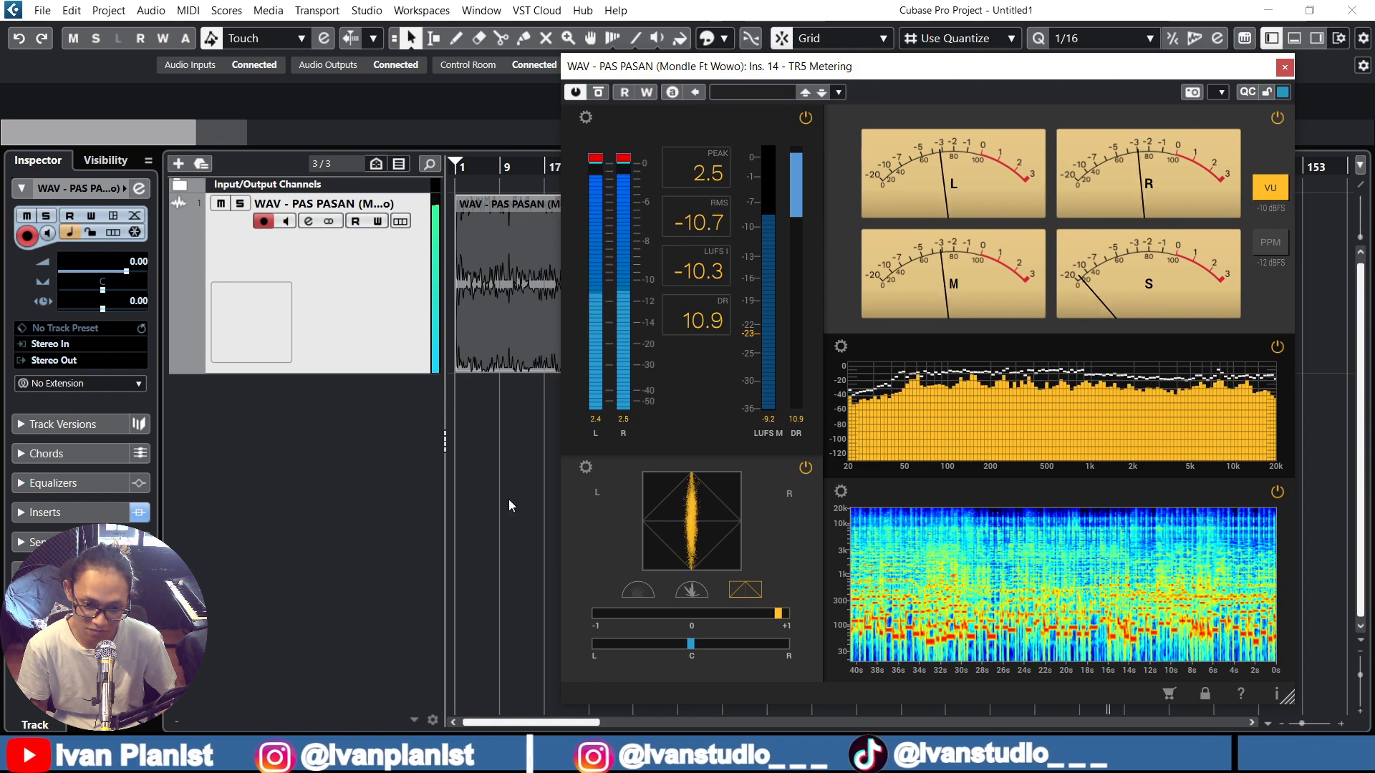
Start playback from about bar 93 to 97 of the track with the level meters in view
scroll(509, 499, down, 6)
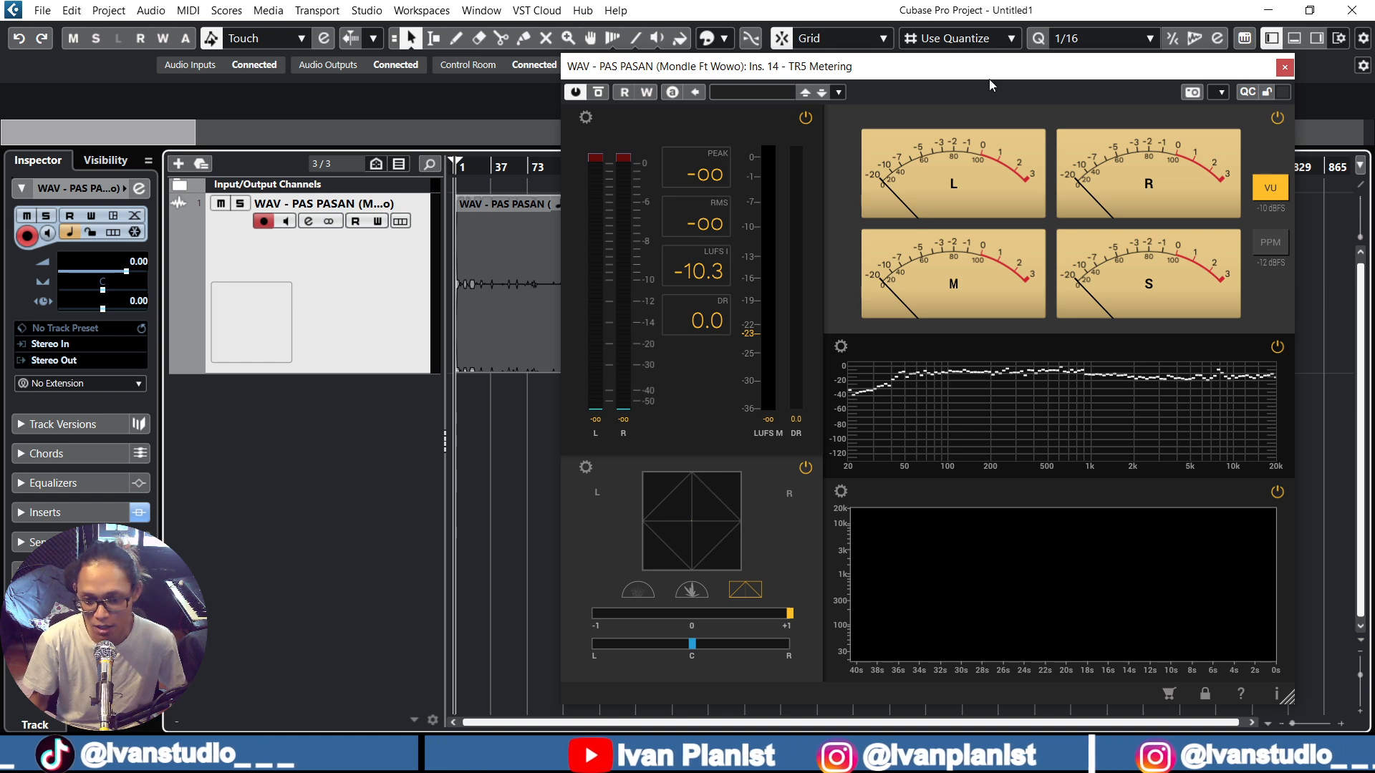
drag(998, 68, 1041, 86)
scroll(523, 438, up, 4)
scroll(524, 437, left, 3)
scroll(519, 438, right, 9)
scroll(523, 431, left, 9)
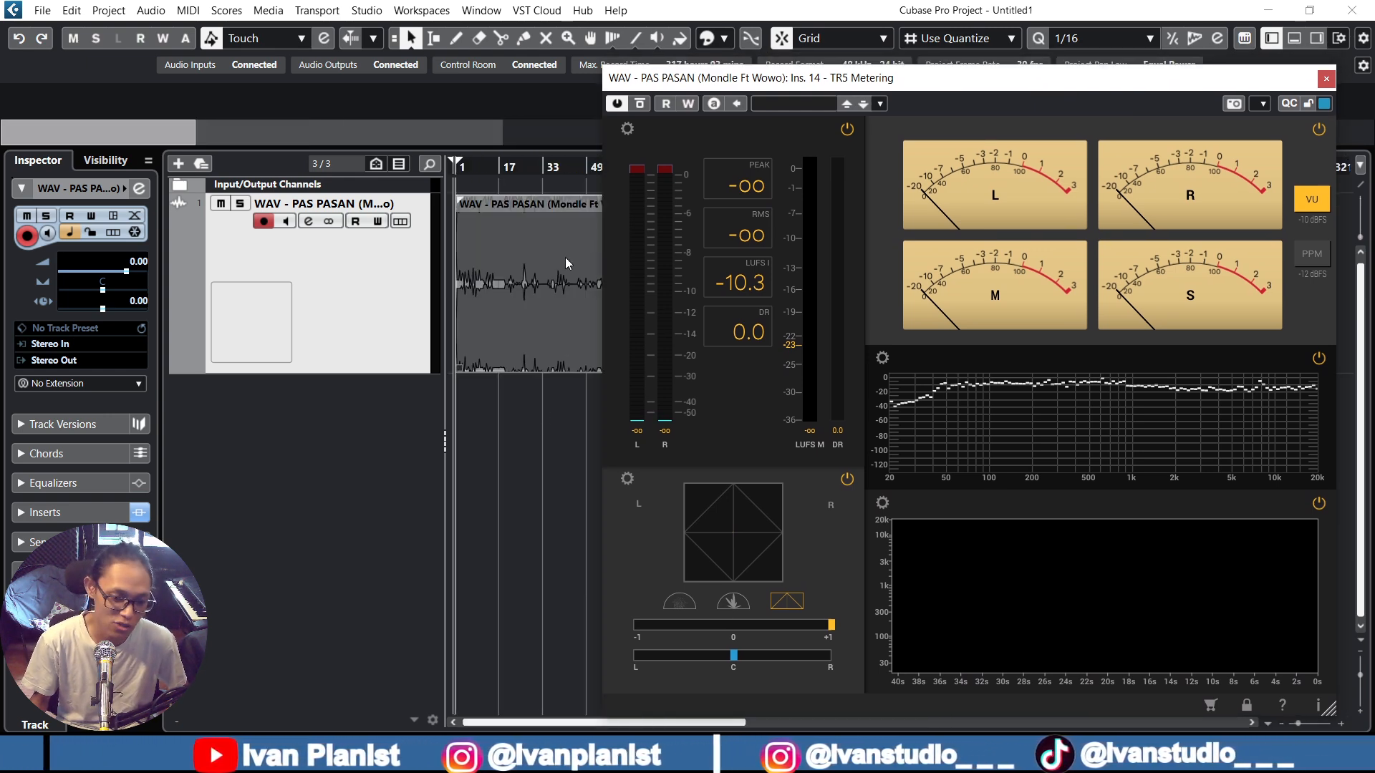
scroll(514, 203, right, 3)
click(531, 177)
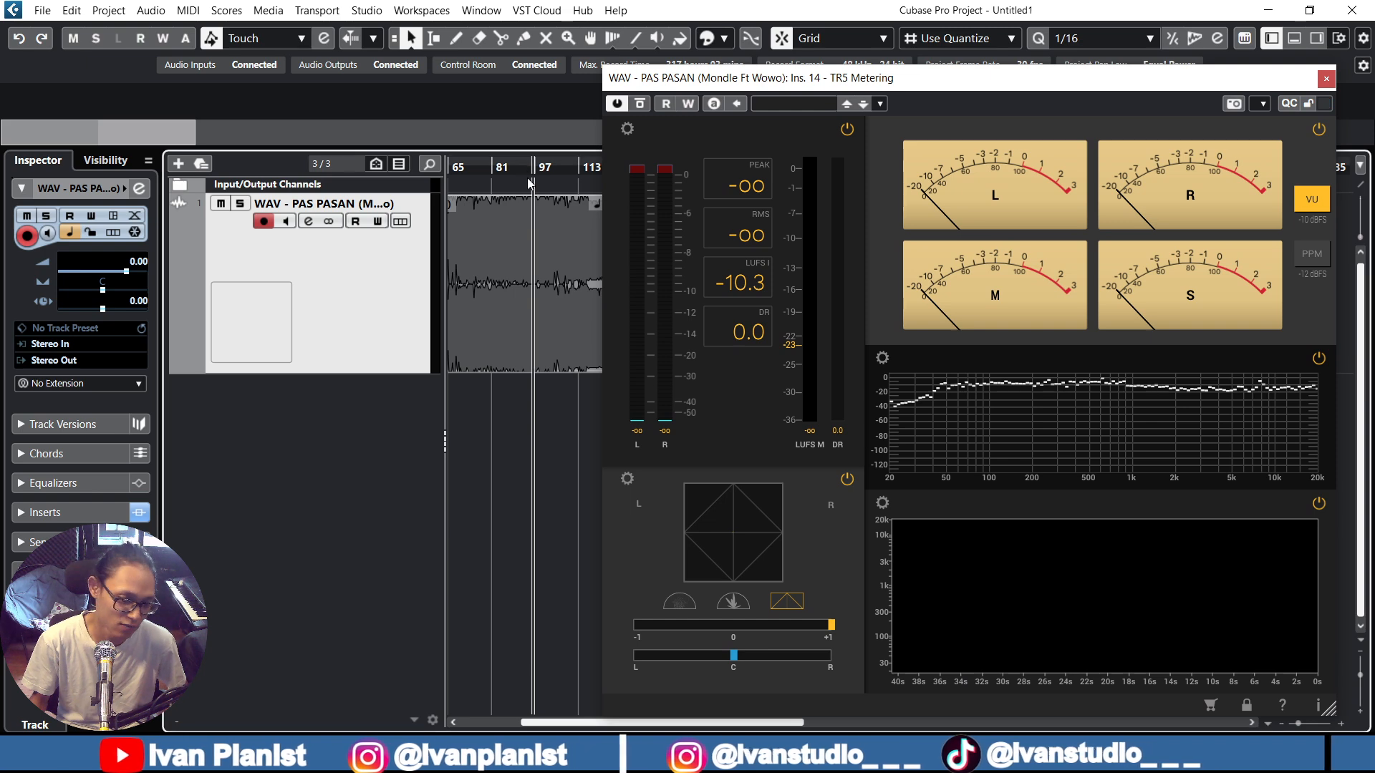
key(space)
Jump playback back to around bar 77 for a short level check and stop it
click(485, 177)
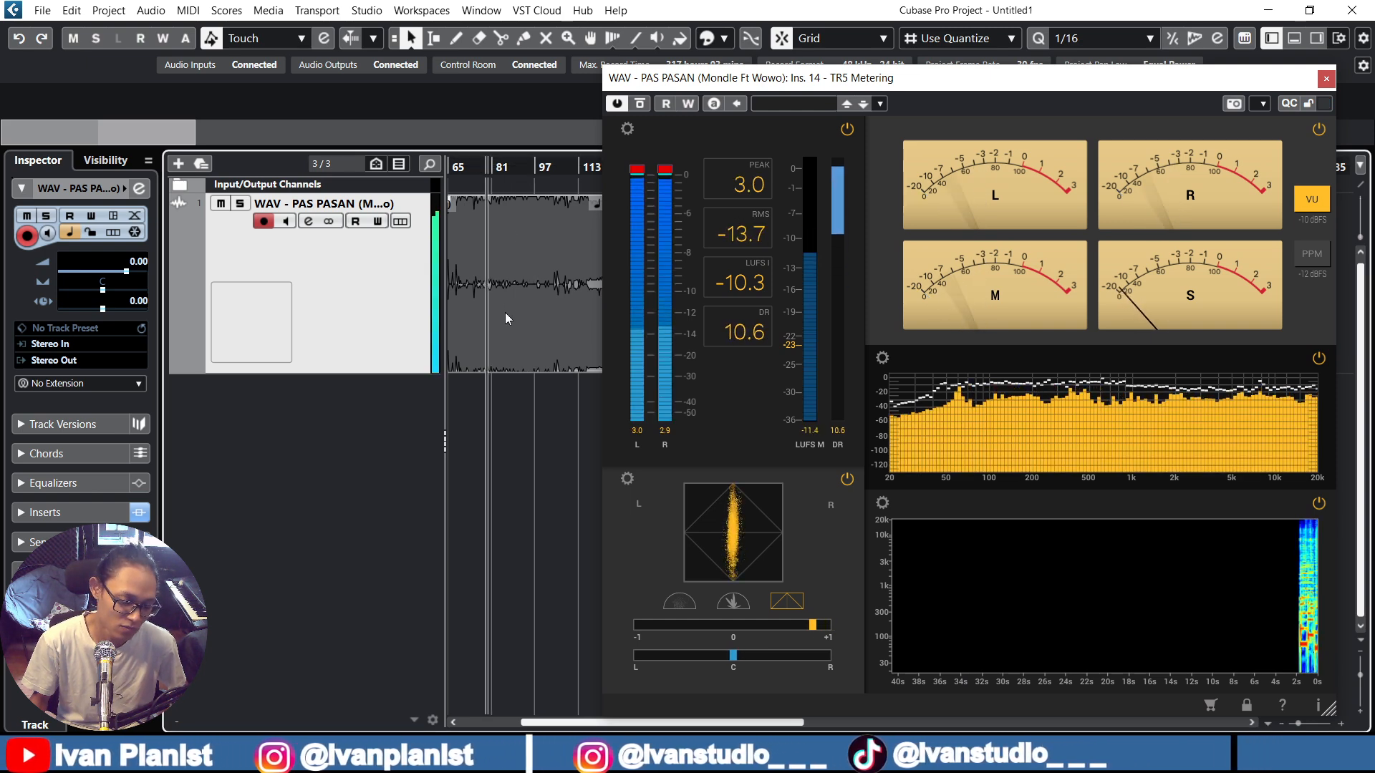
scroll(506, 331, up, 1)
scroll(515, 308, left, 3)
click(576, 178)
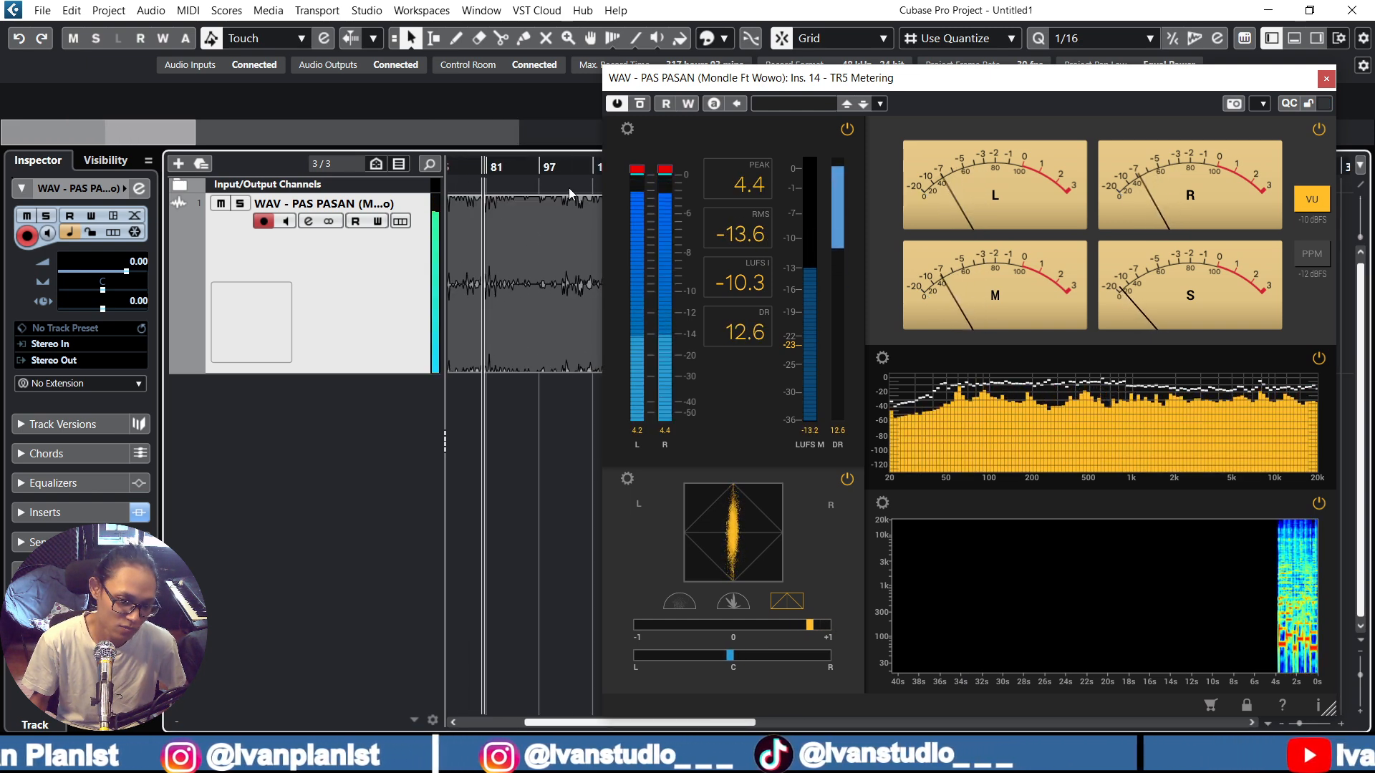
key(space)
Play the passage just after bar 65 to read its levels, stop, and show the whole track in the arrangement
scroll(494, 174, left, 2)
click(537, 169)
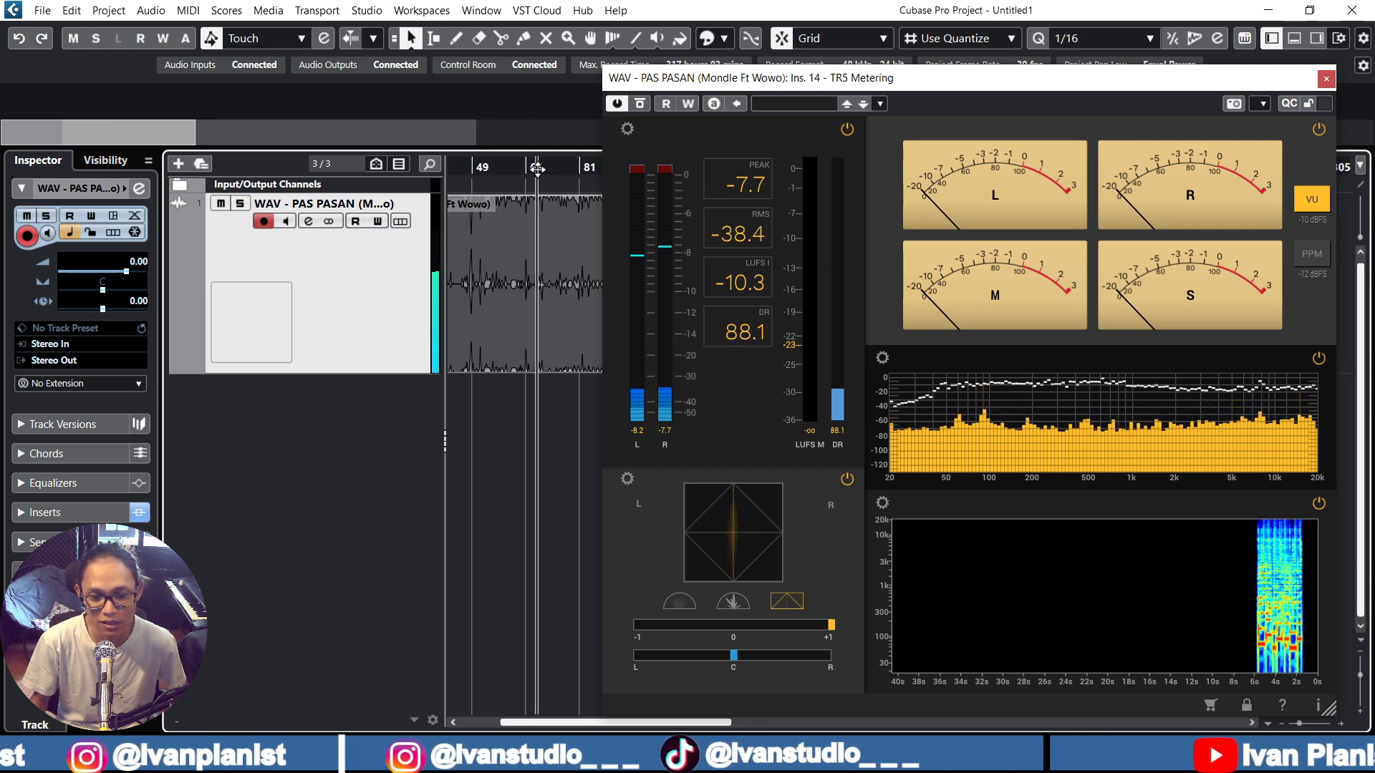
key(space)
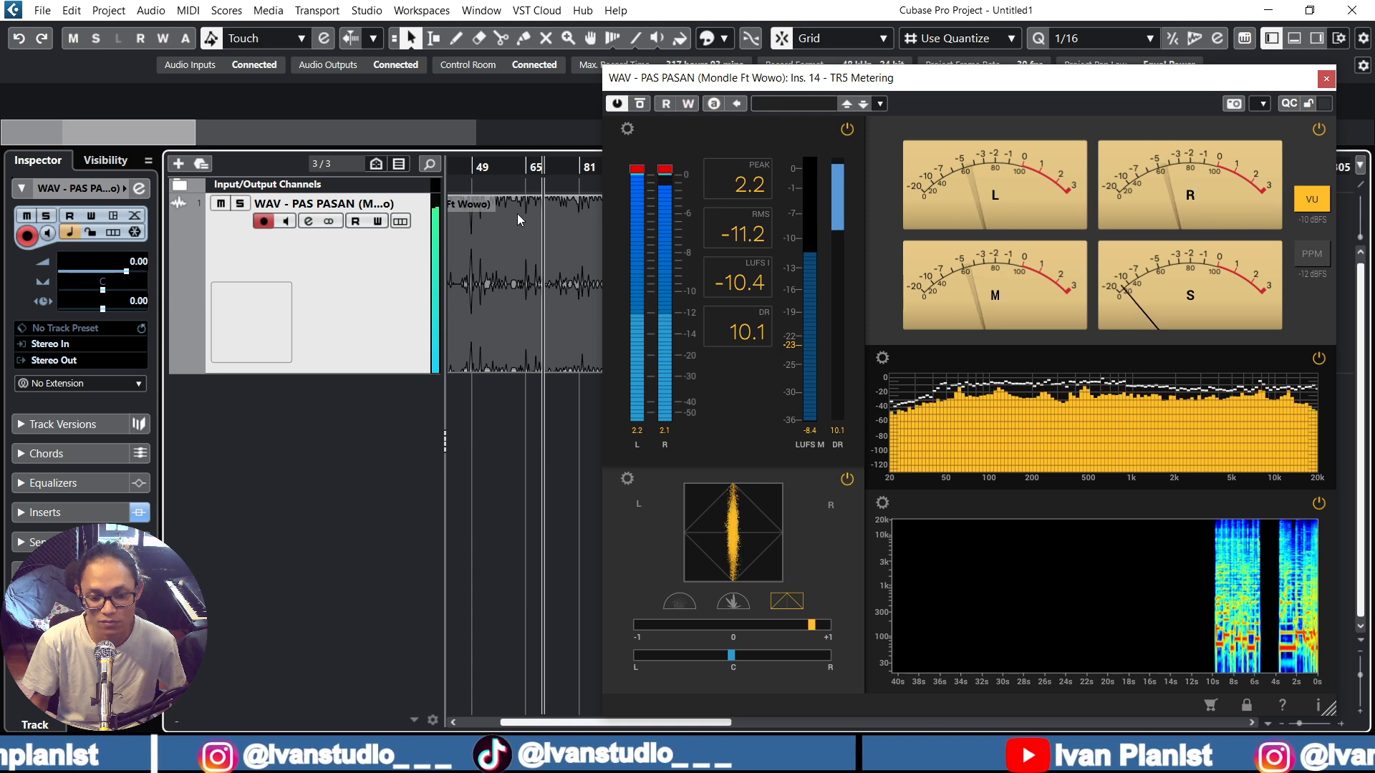
key(space)
key(g)
key(g)
key(g)
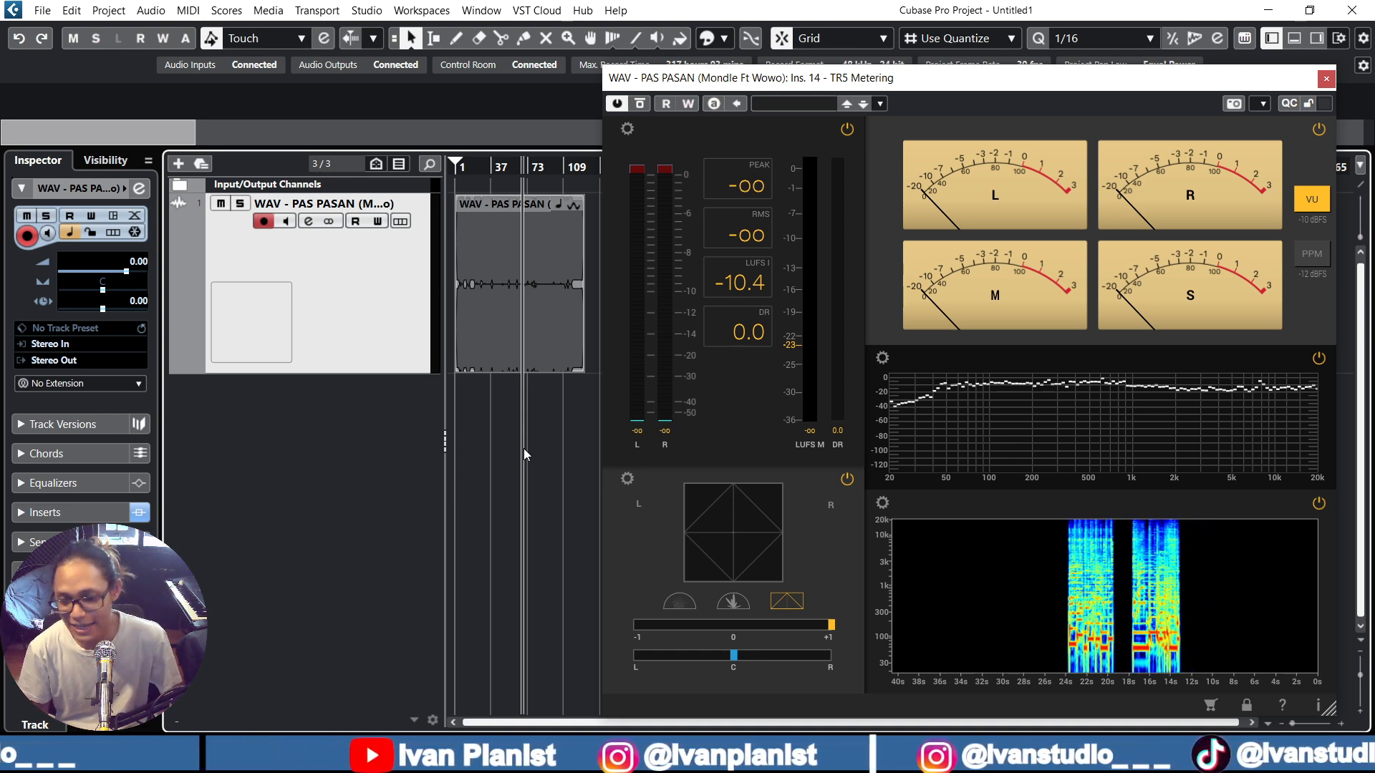
Widen the TR5 Metering window and play the passage from about bar 41 to check its levels
drag(999, 81, 591, 74)
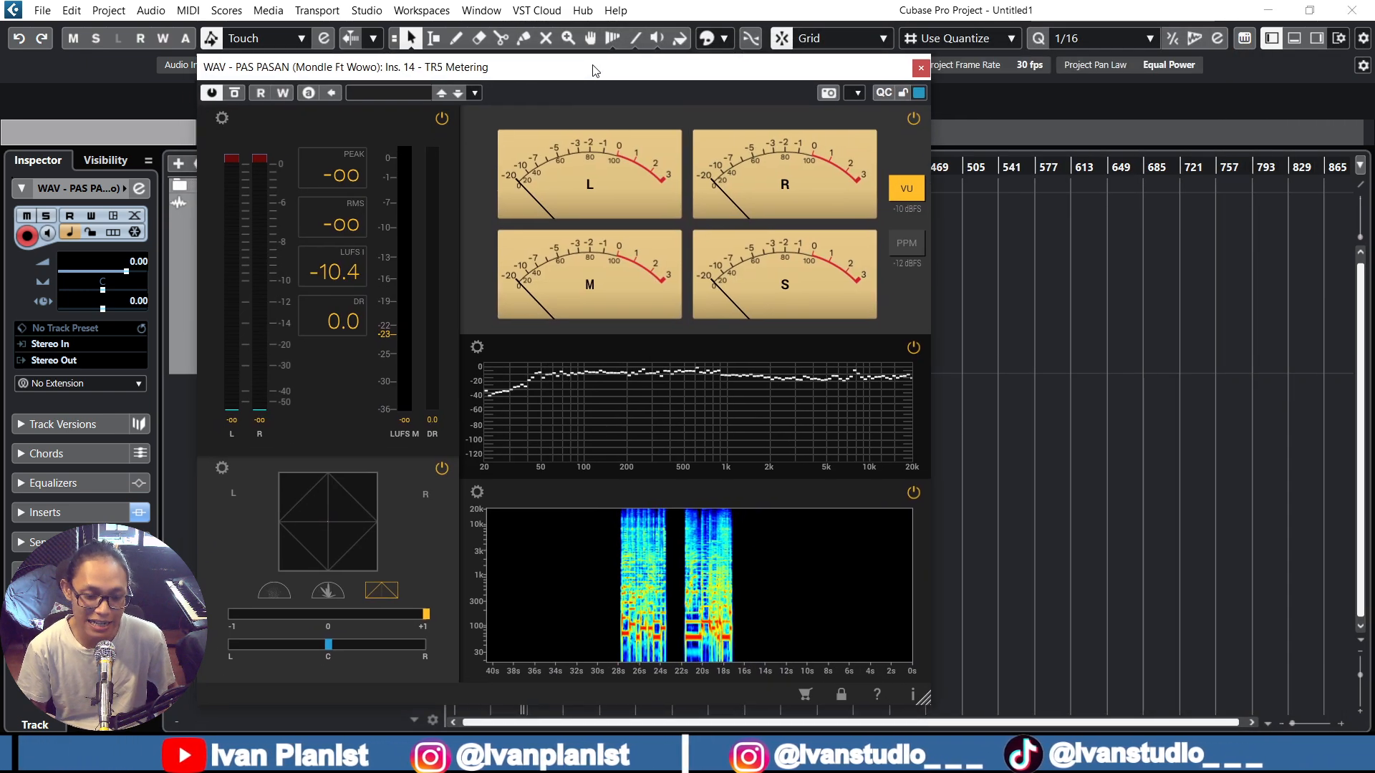
drag(921, 703, 1247, 646)
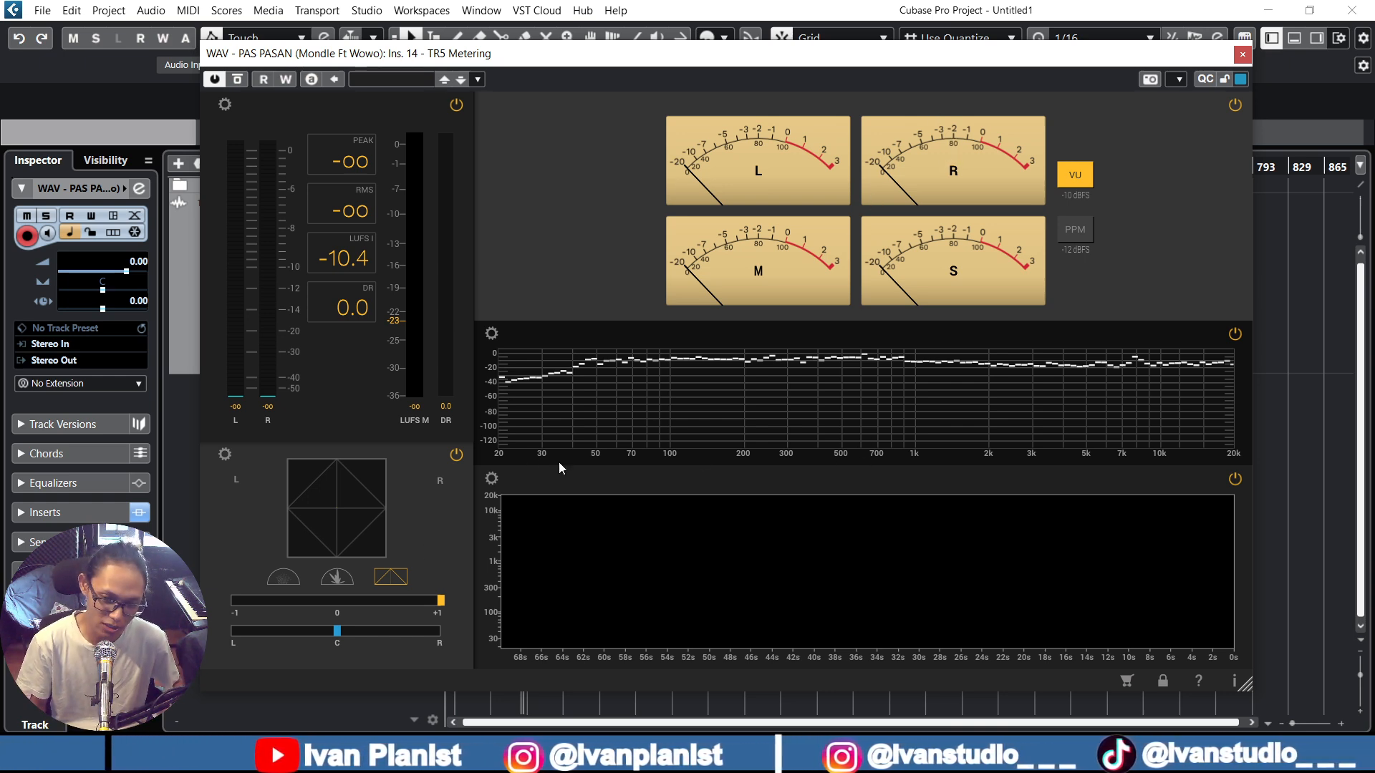
drag(854, 56, 926, 409)
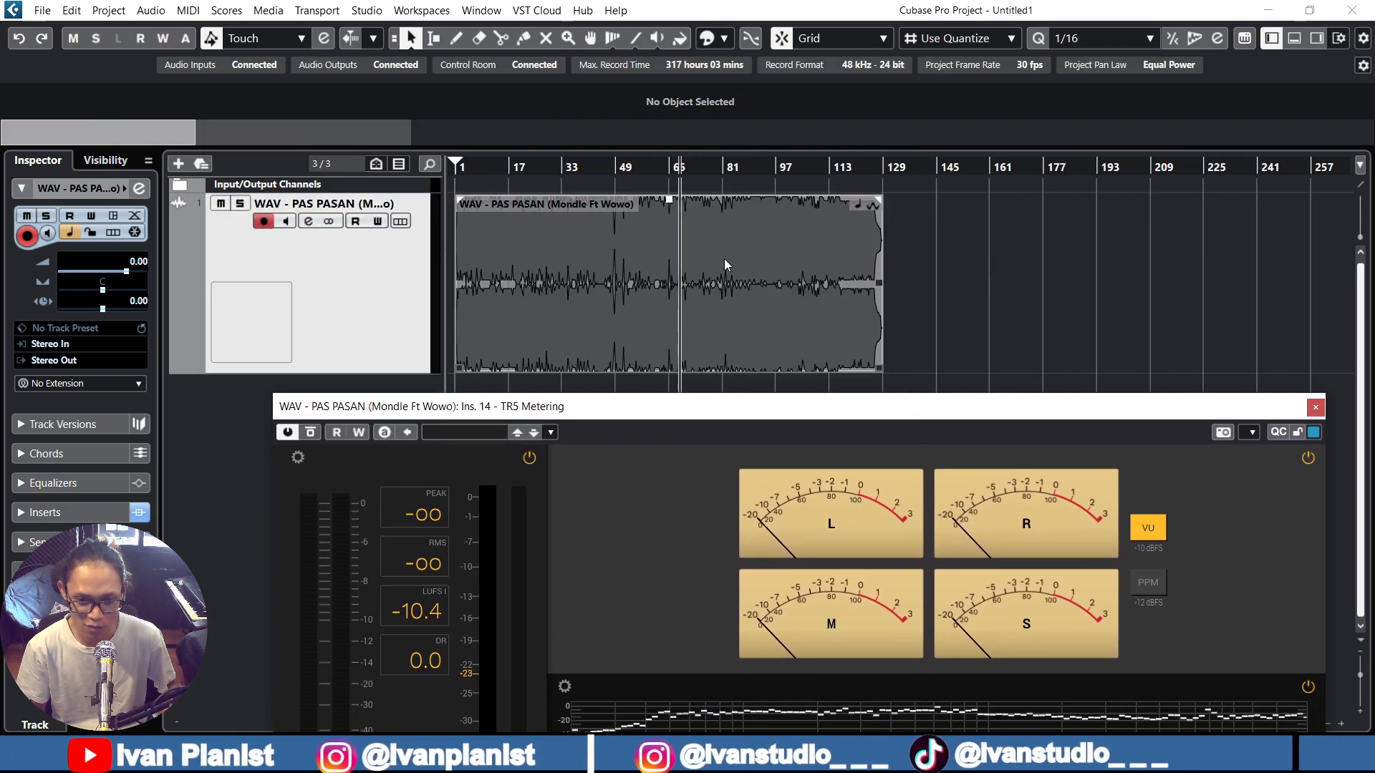
click(589, 166)
key(space)
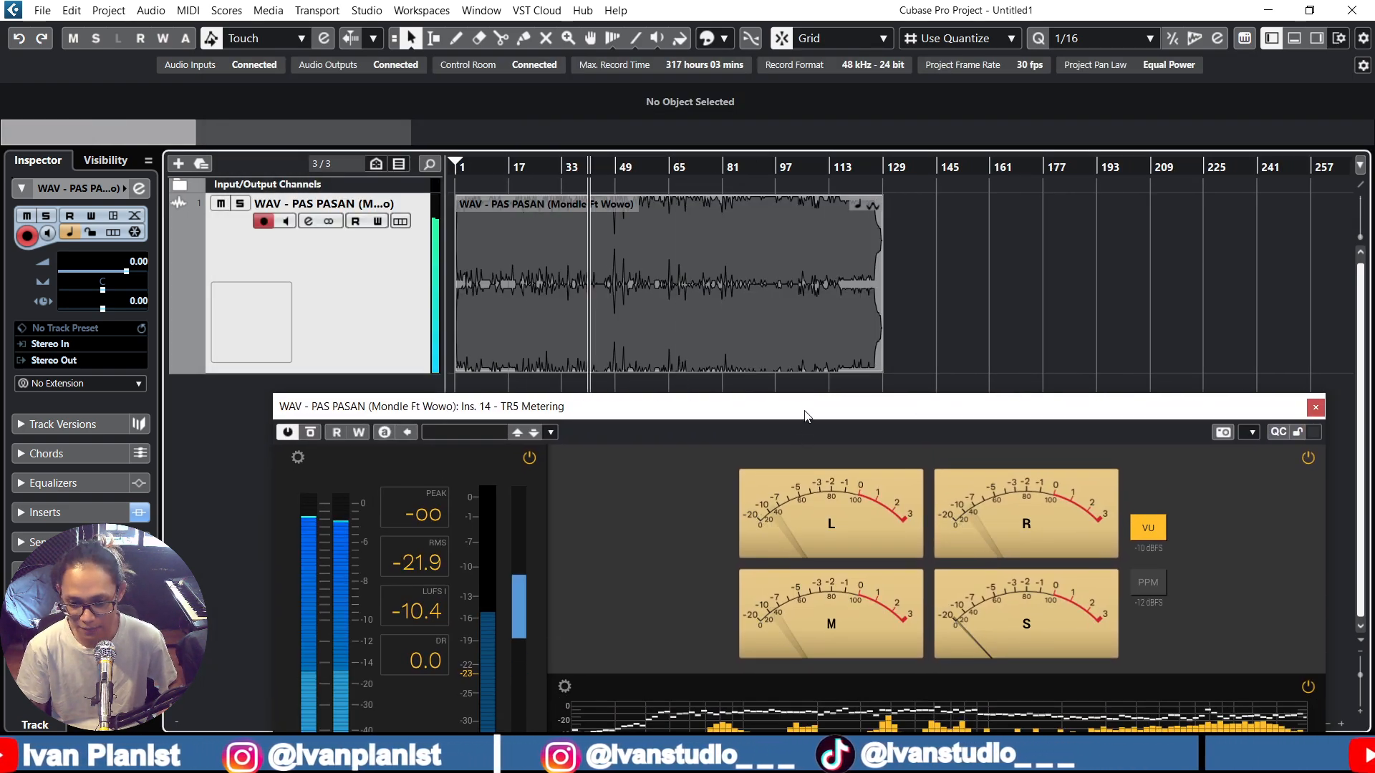
drag(805, 417, 813, 117)
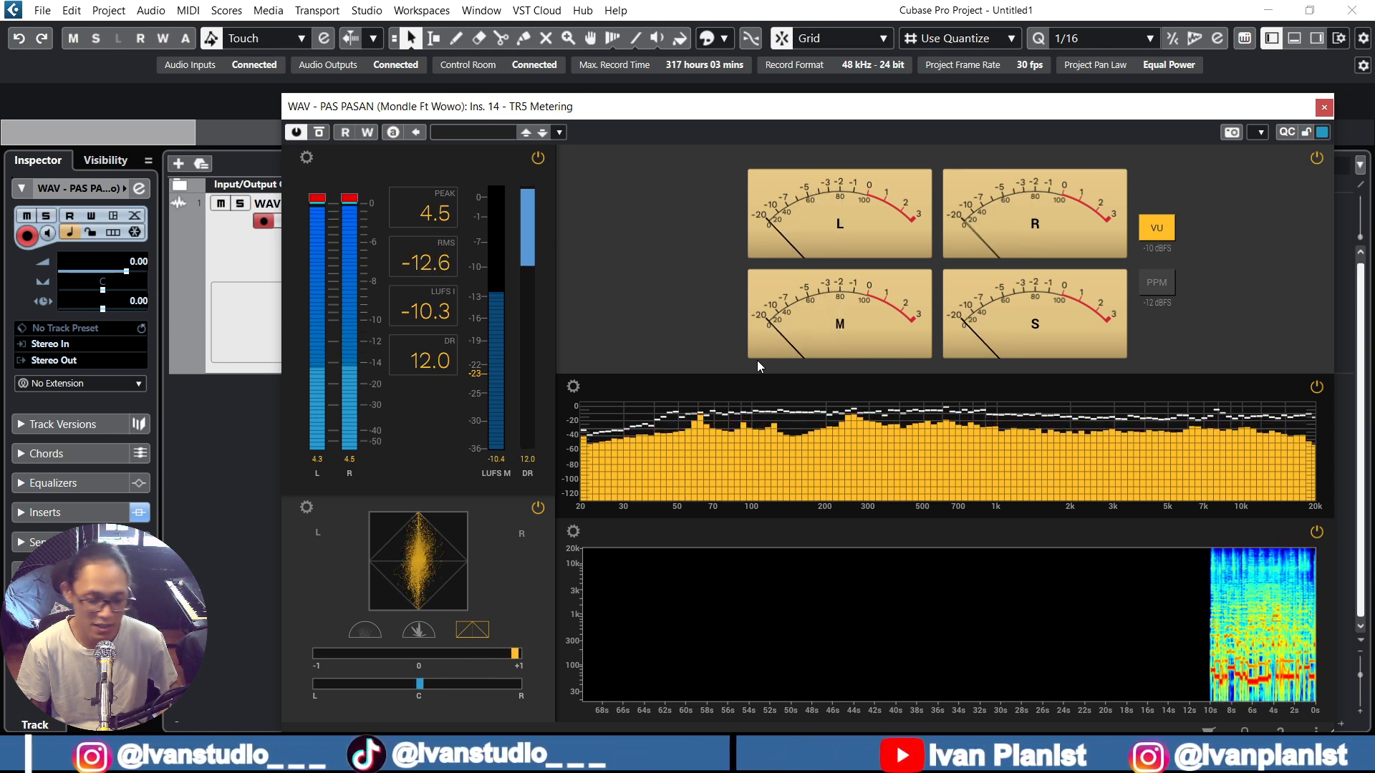
key(space)
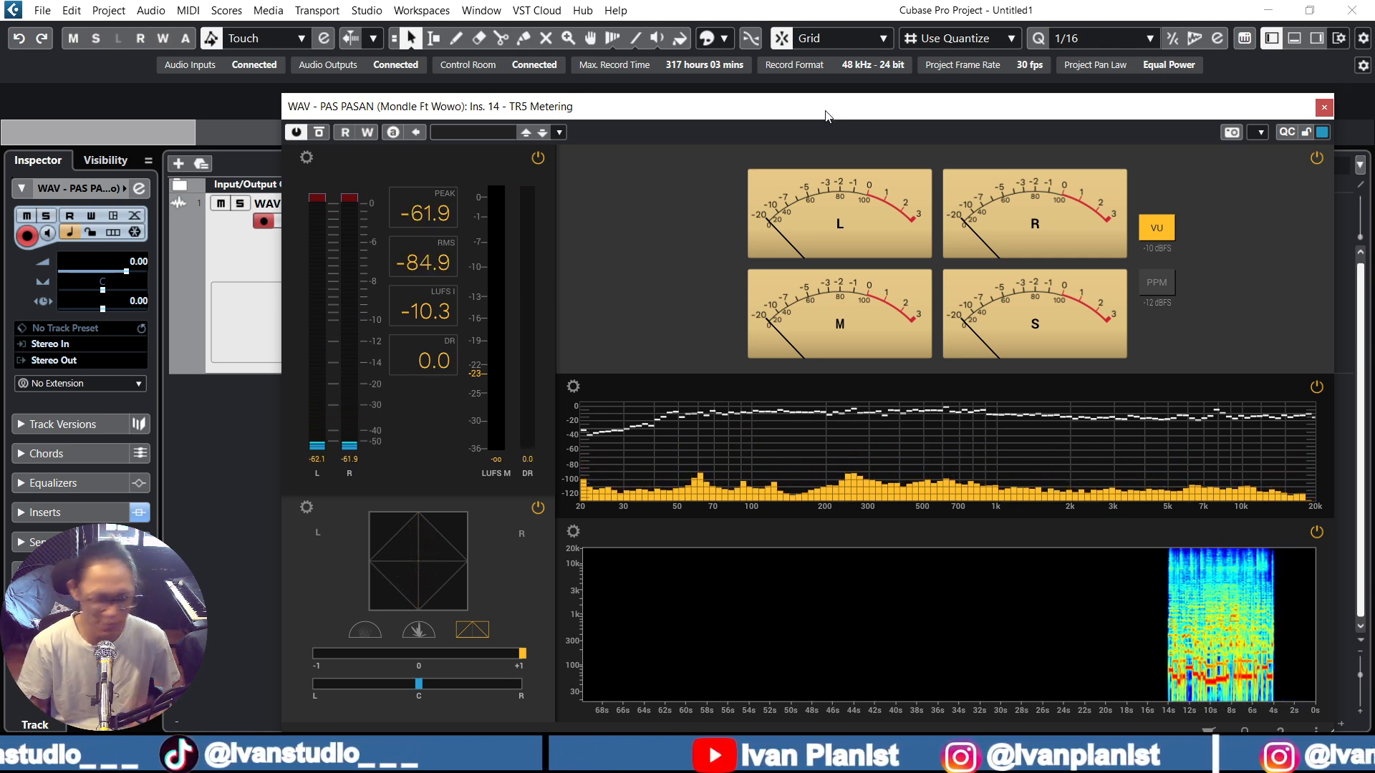
Play the passage from about bar 79 to compare its meter levels, and stop playback
drag(825, 116, 763, 370)
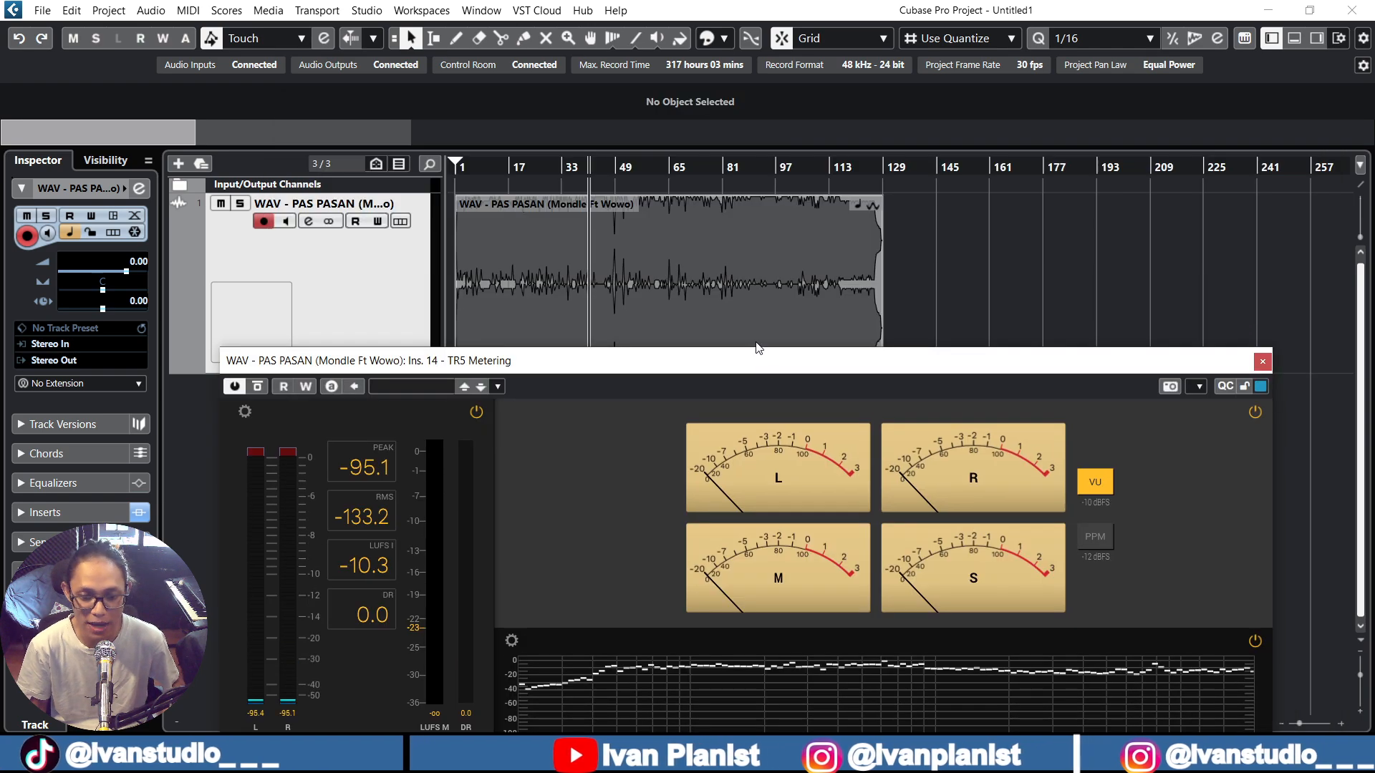
click(719, 171)
key(space)
drag(867, 366, 899, 103)
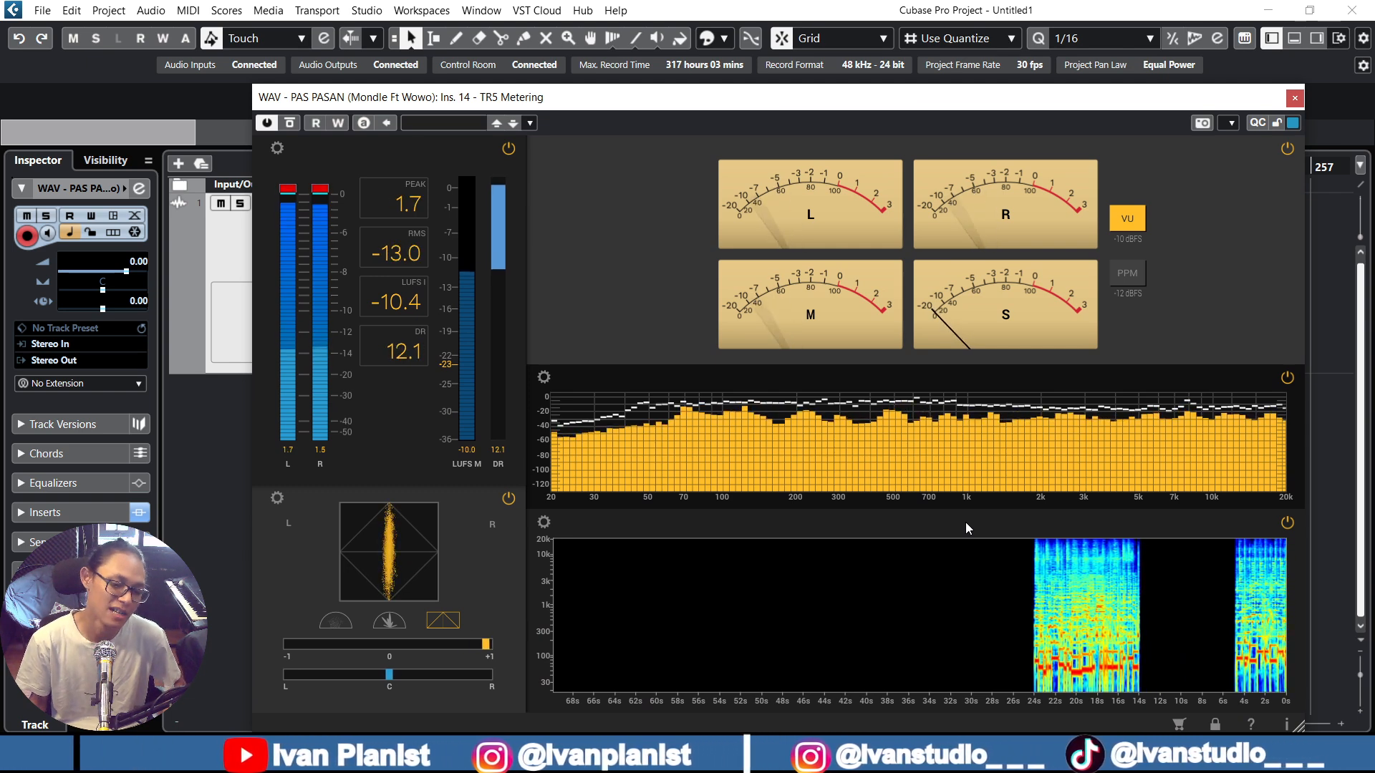
key(space)
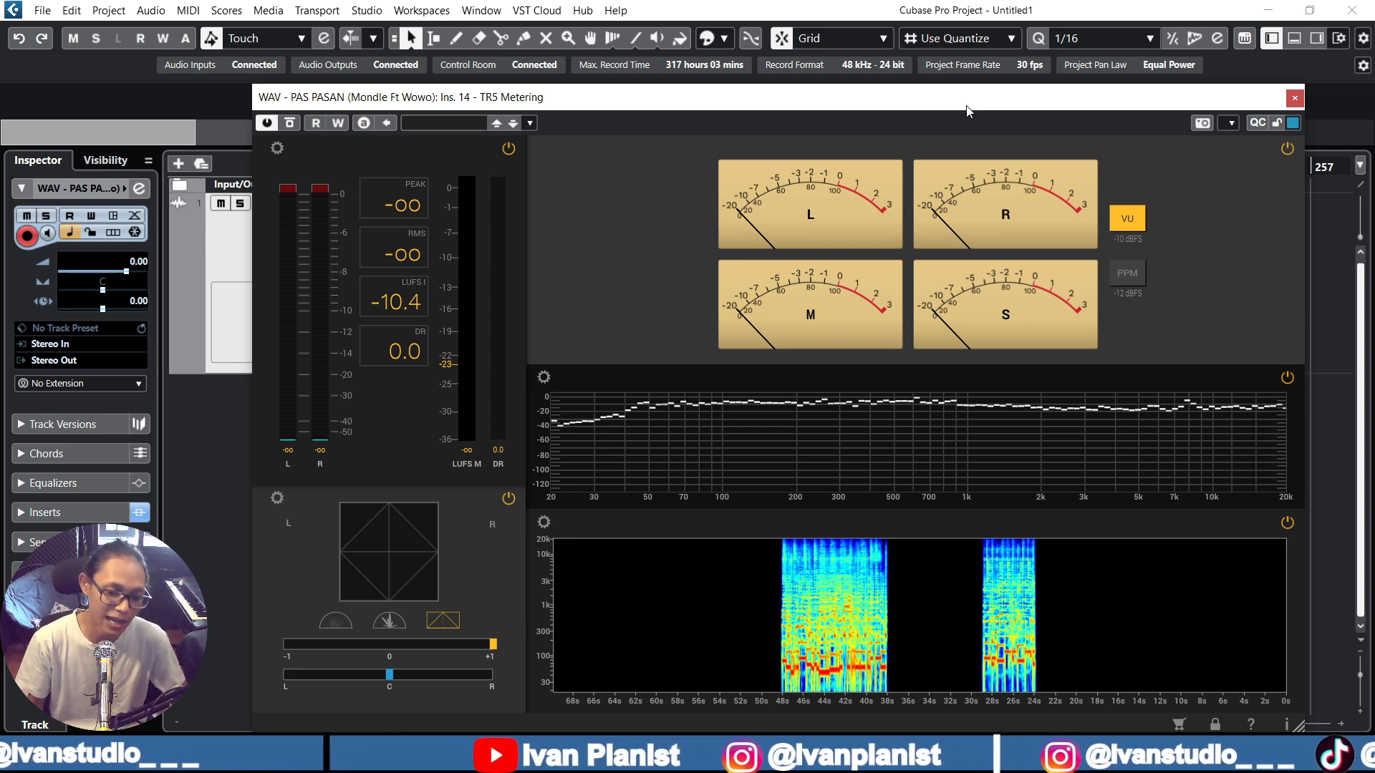
Play the passage from about bar 37 with the TR5 Metering window in view to compare its levels
drag(966, 106, 958, 311)
click(575, 165)
drag(749, 300, 767, 124)
key(space)
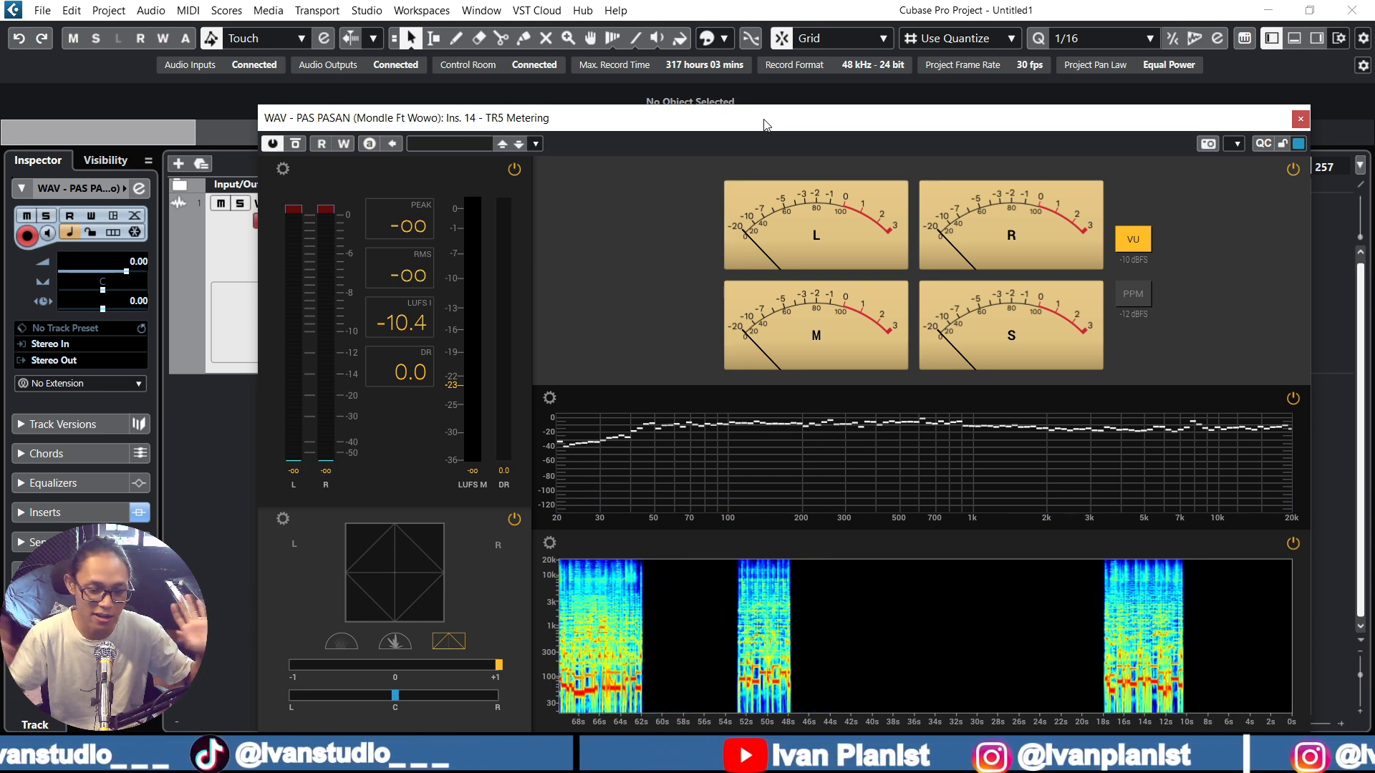
drag(950, 123, 930, 91)
click(731, 178)
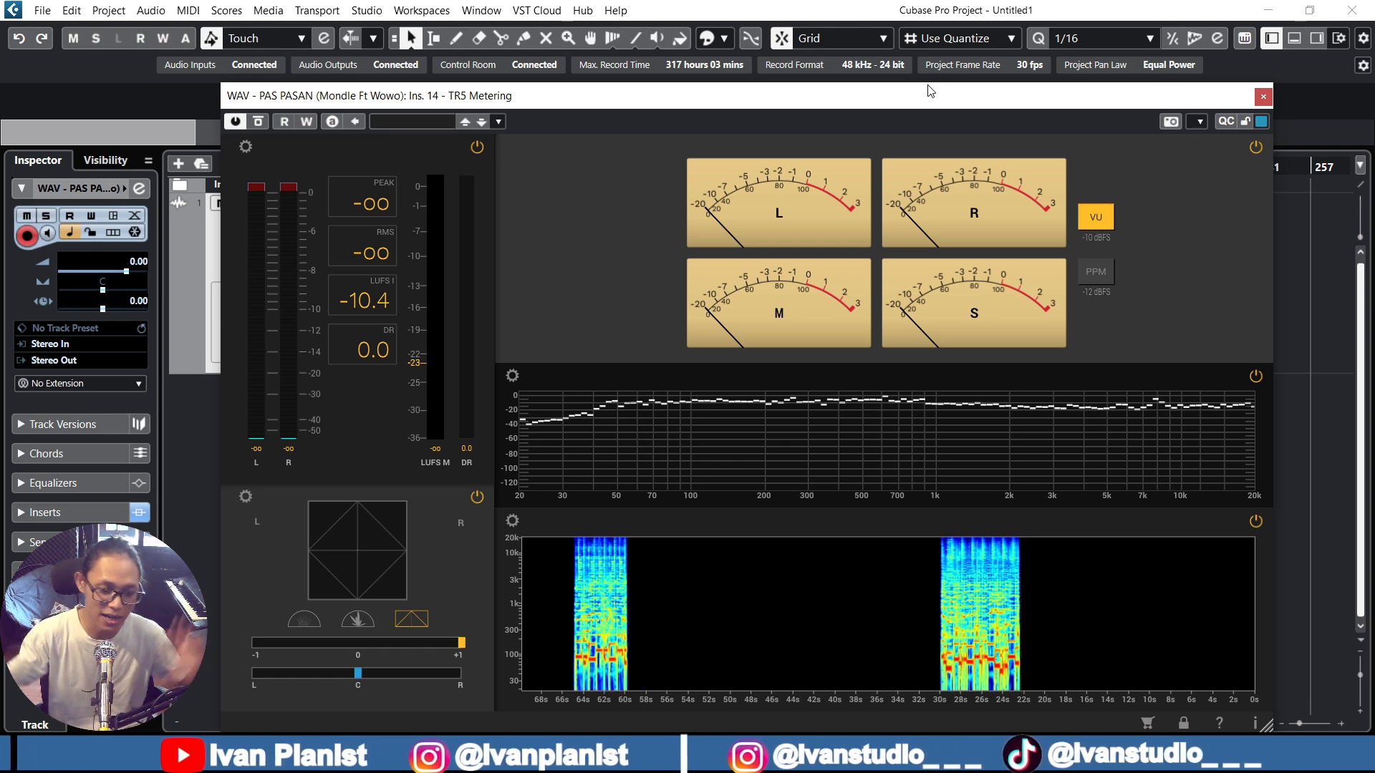
Return playback to about bar 38, put the TR5 Metering window back in full view, and play the passage to read its levels
key(space)
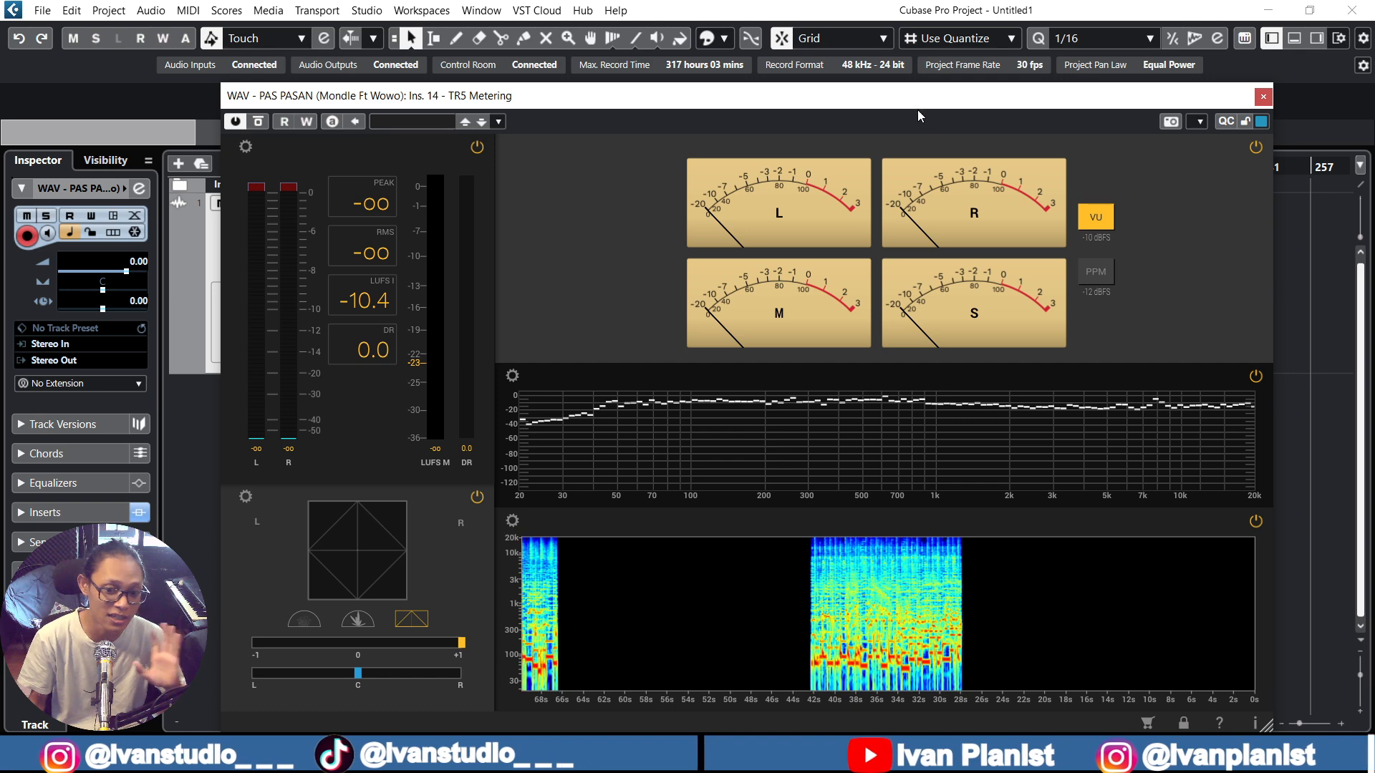
drag(926, 108, 902, 299)
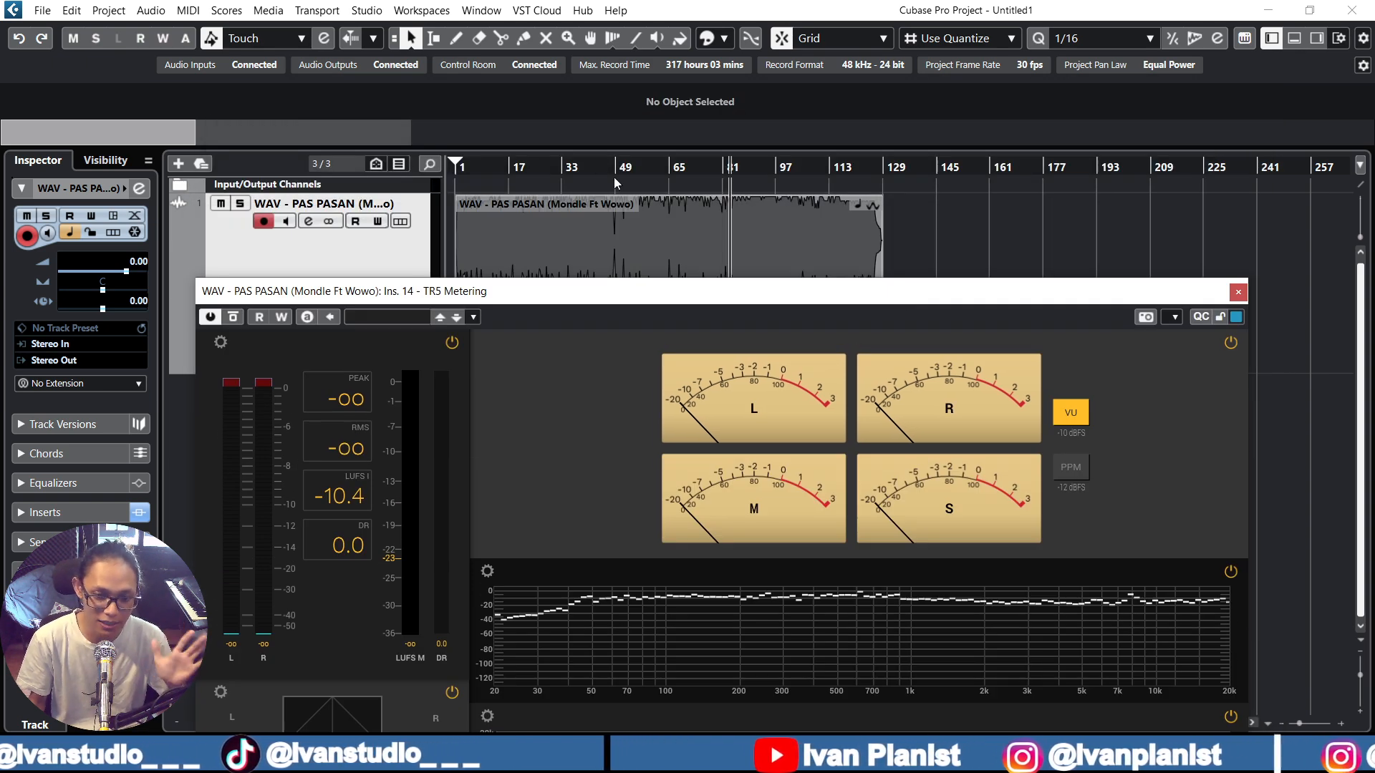
click(579, 169)
drag(798, 301, 822, 133)
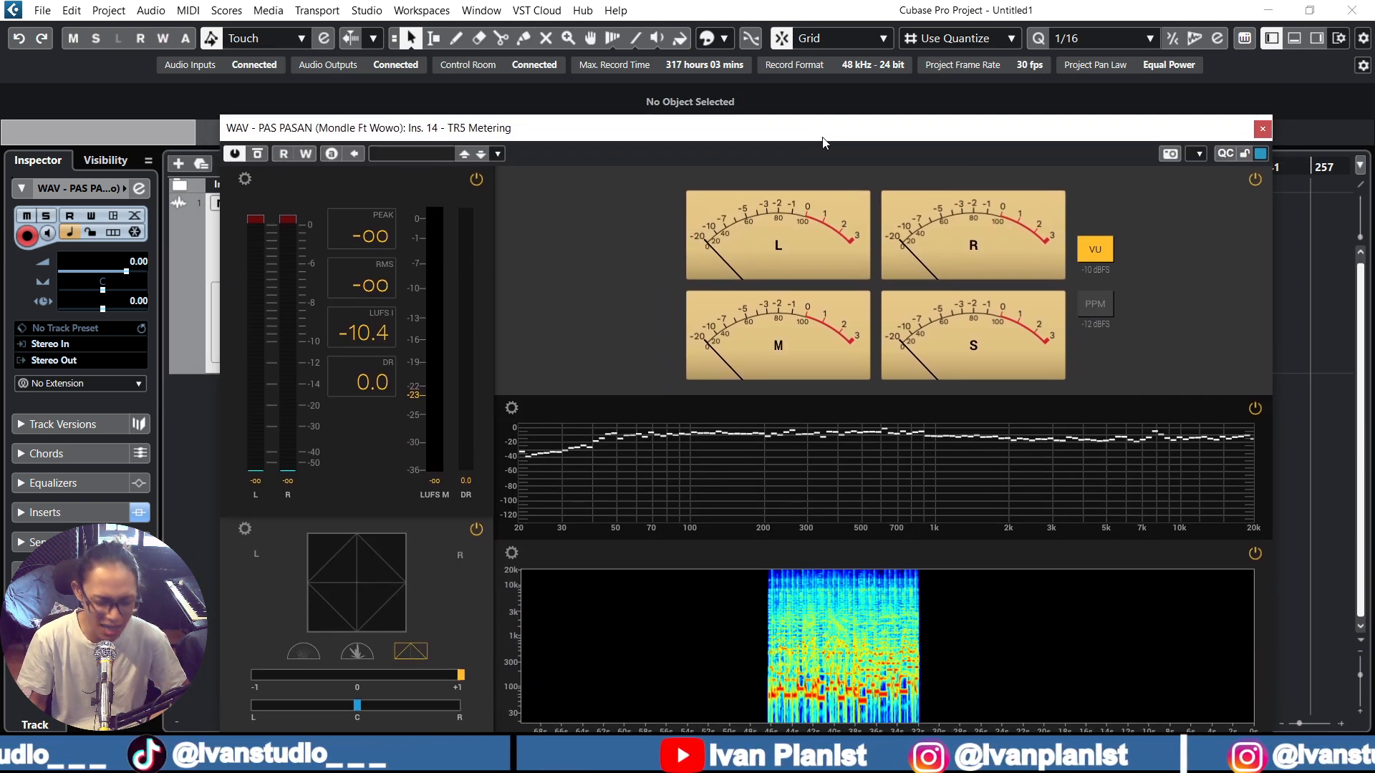
key(space)
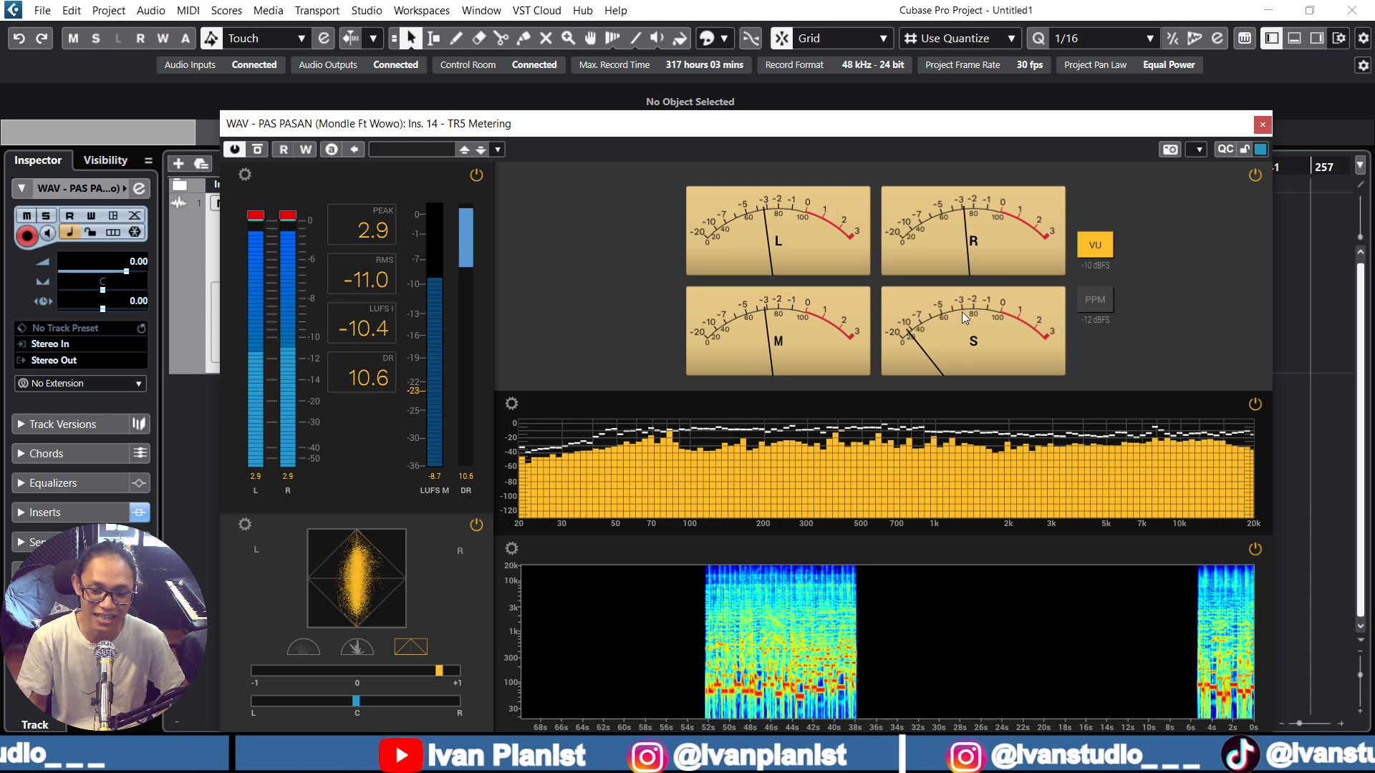
key(space)
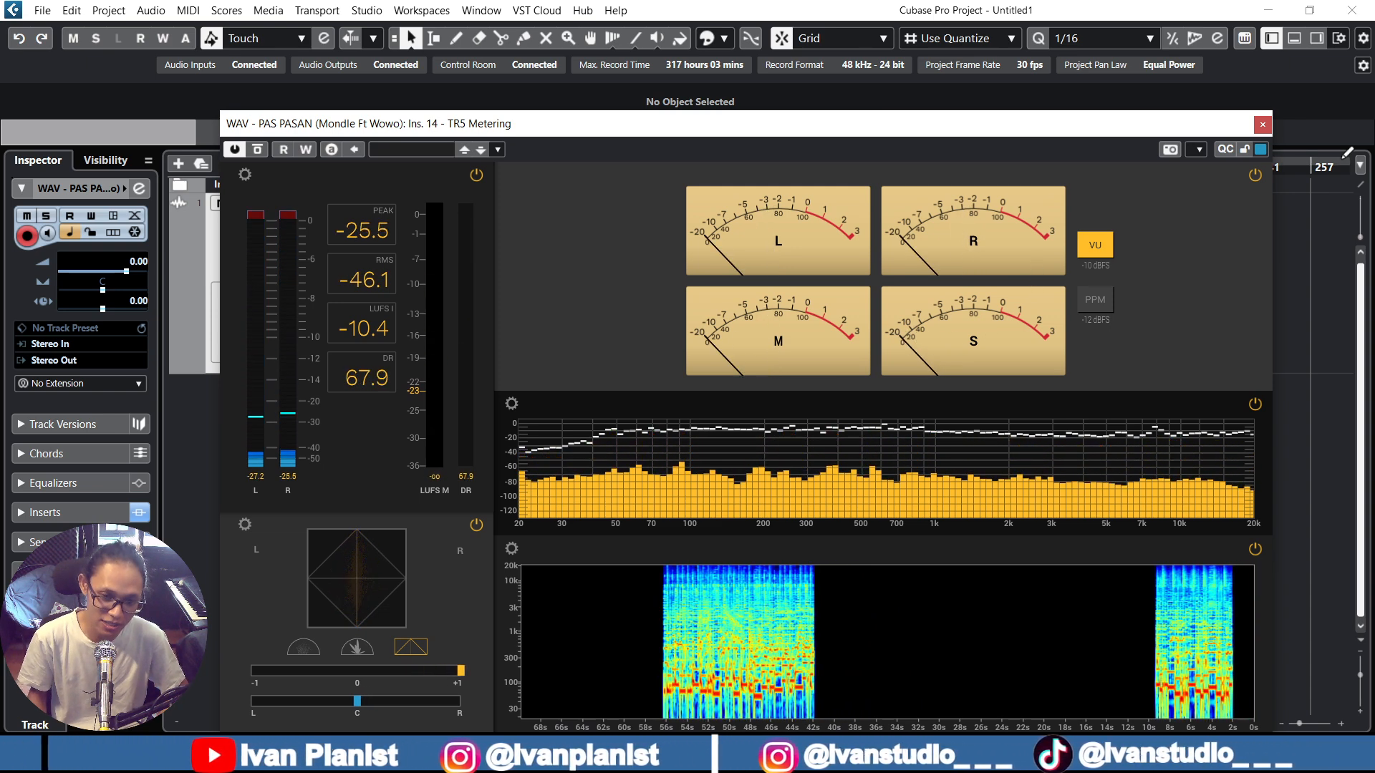
Play two more passages, stopping after each, to compare their readings in TR5 Metering
key(space)
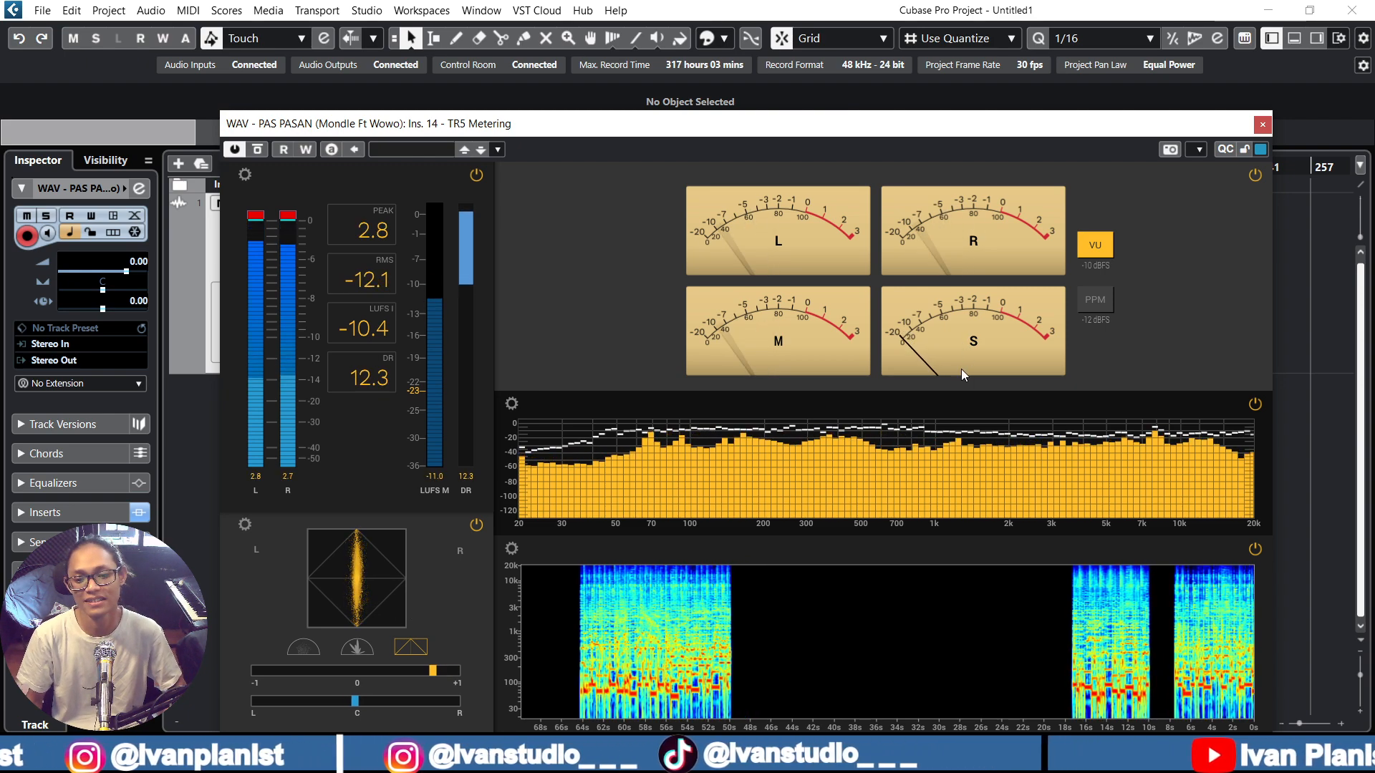
key(space)
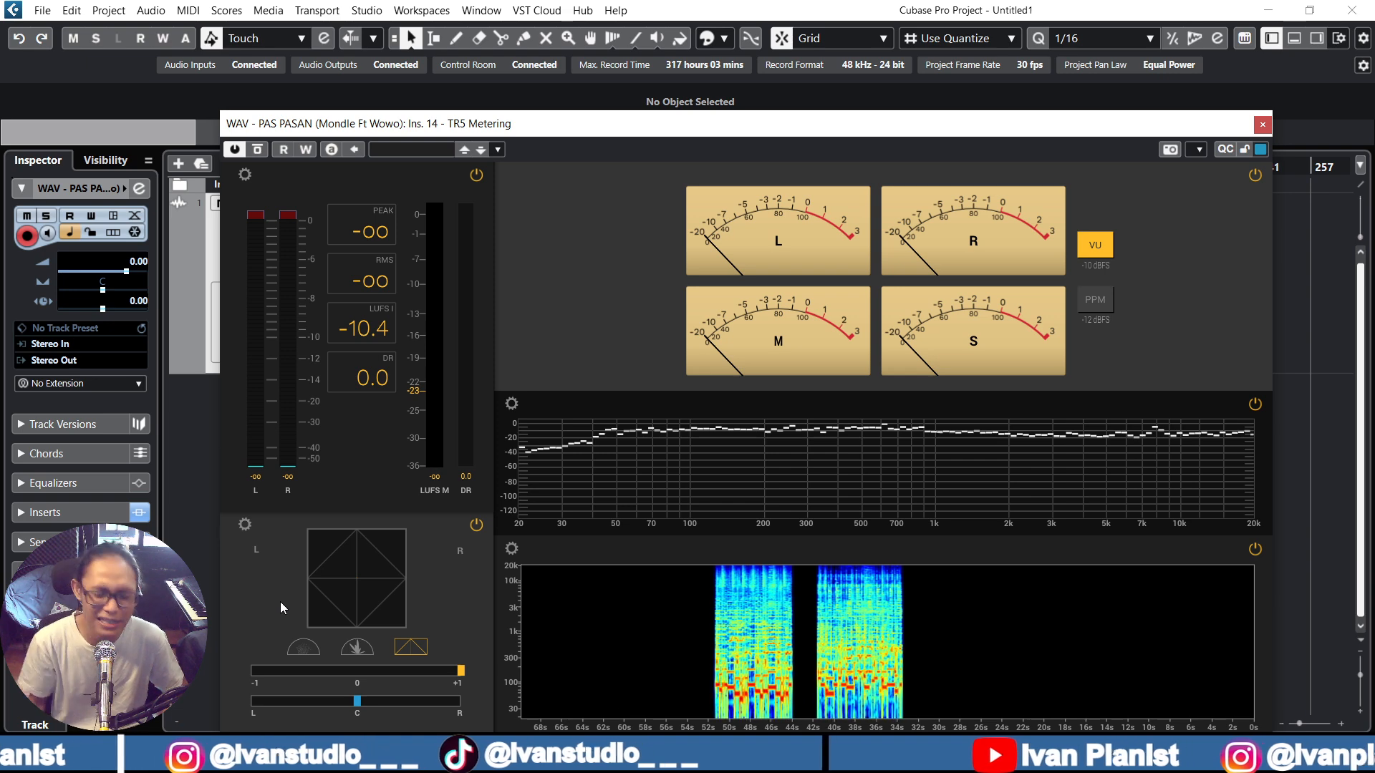
key(space)
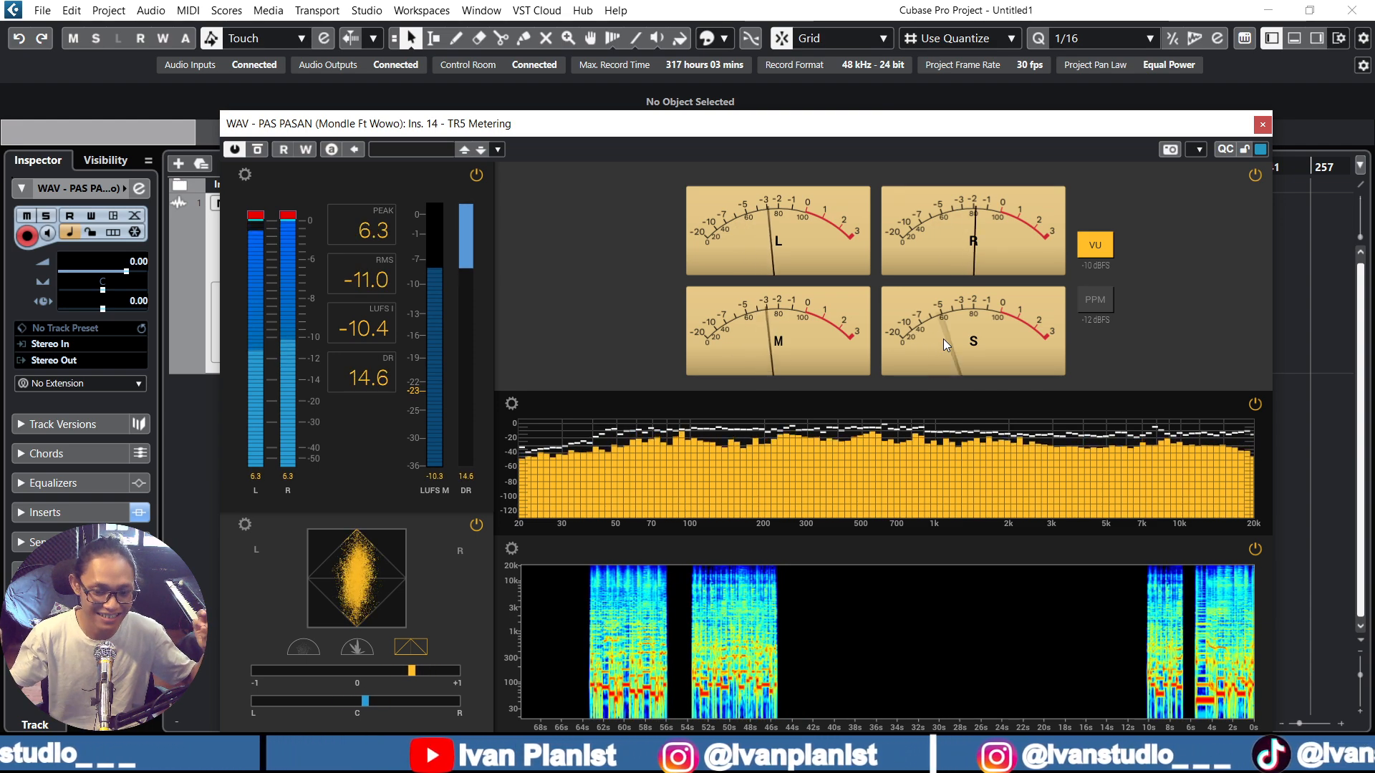
key(space)
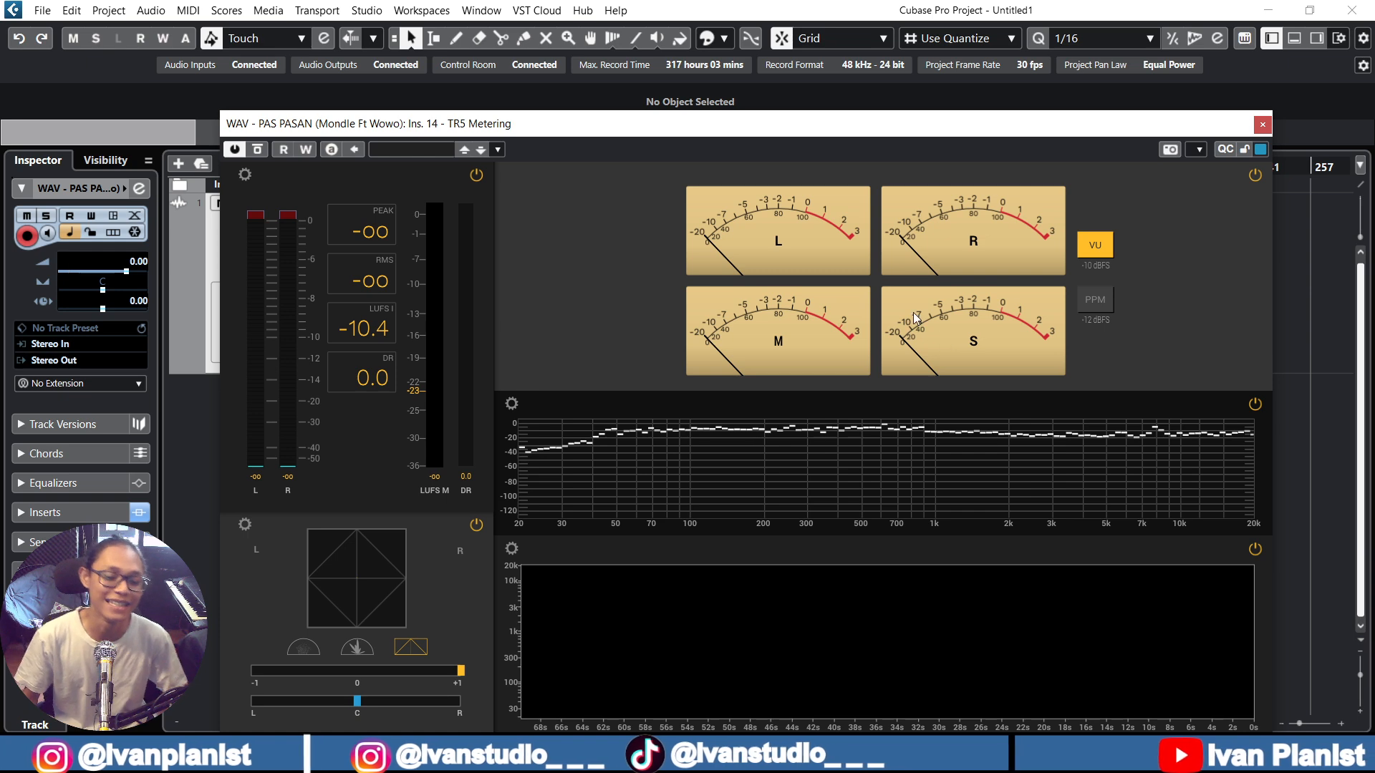
Close the TR5 Metering window and load SSLComp Stereo in the first insert slot of the WAV - PAS PASAN track
drag(1130, 131, 1128, 77)
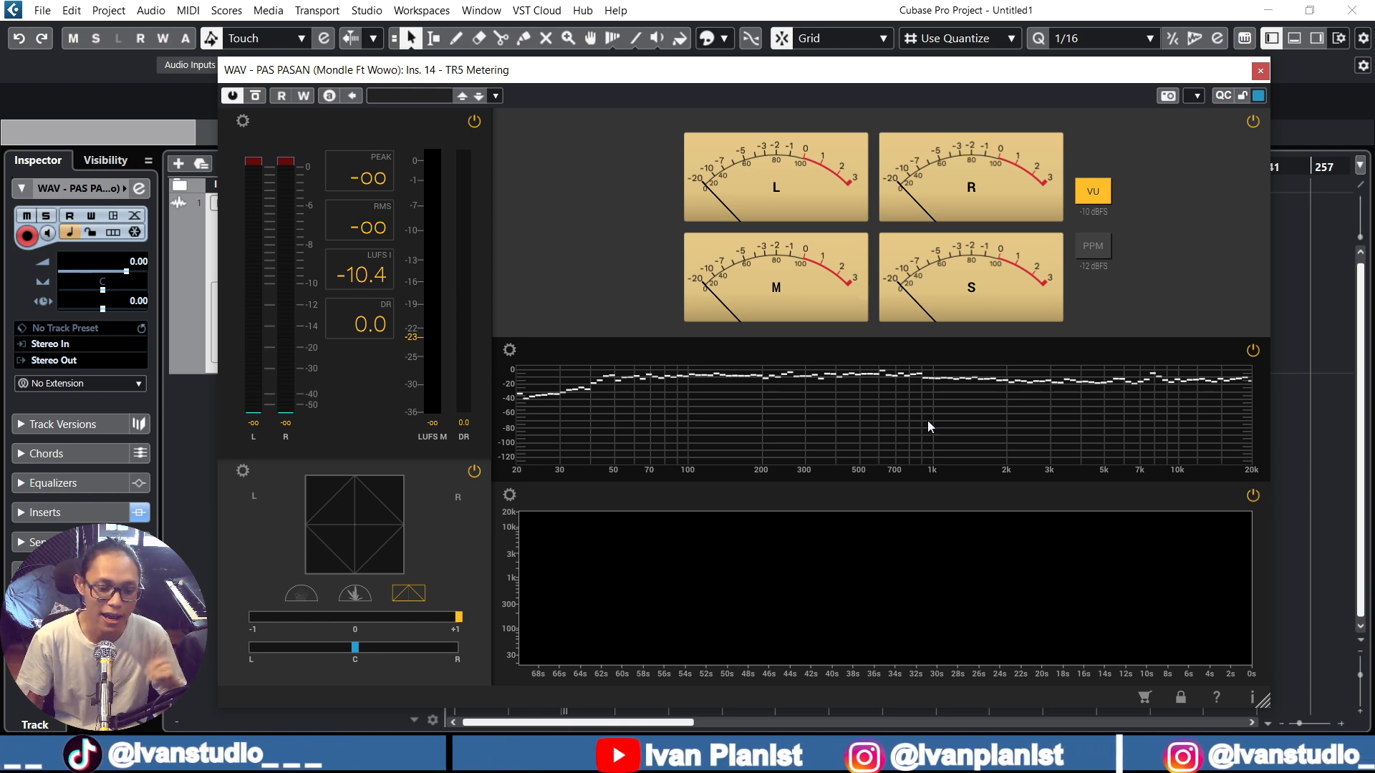
click(1260, 70)
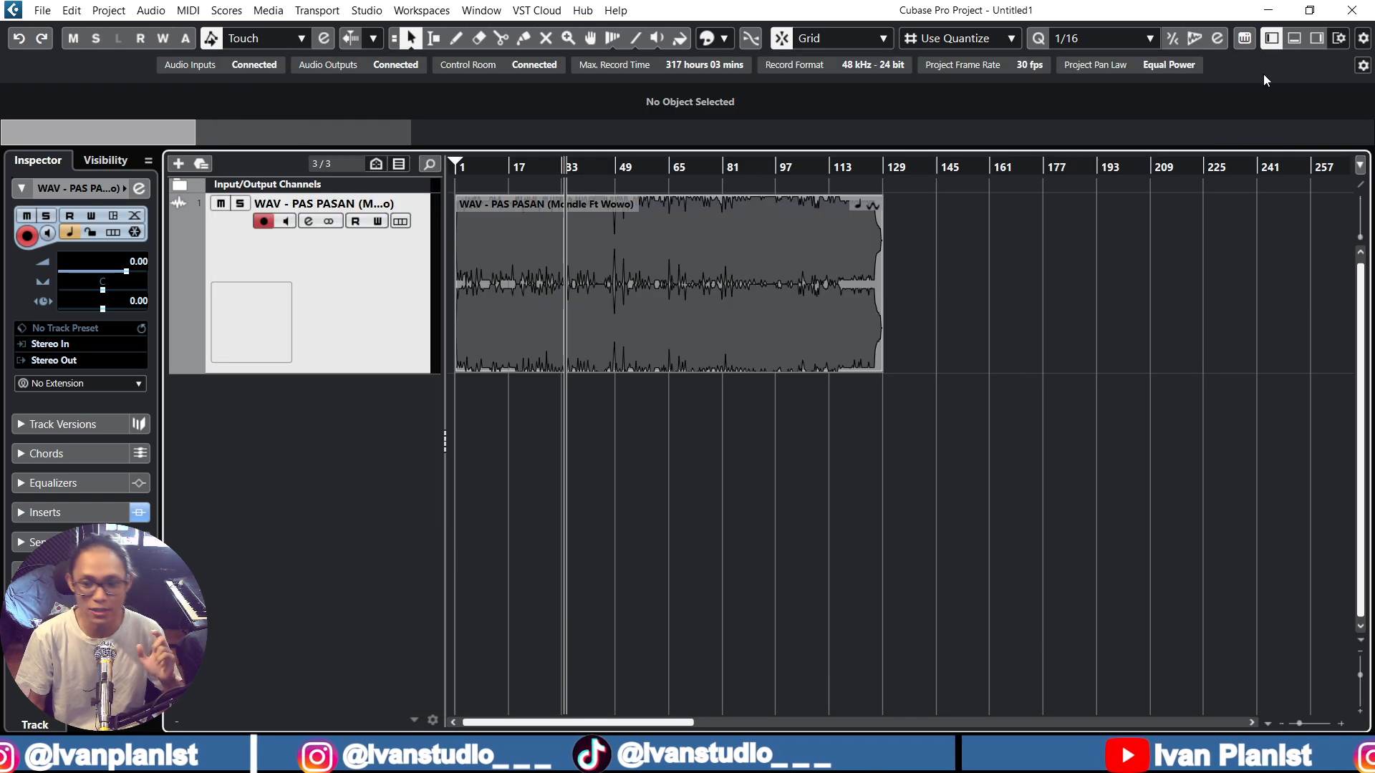
click(308, 221)
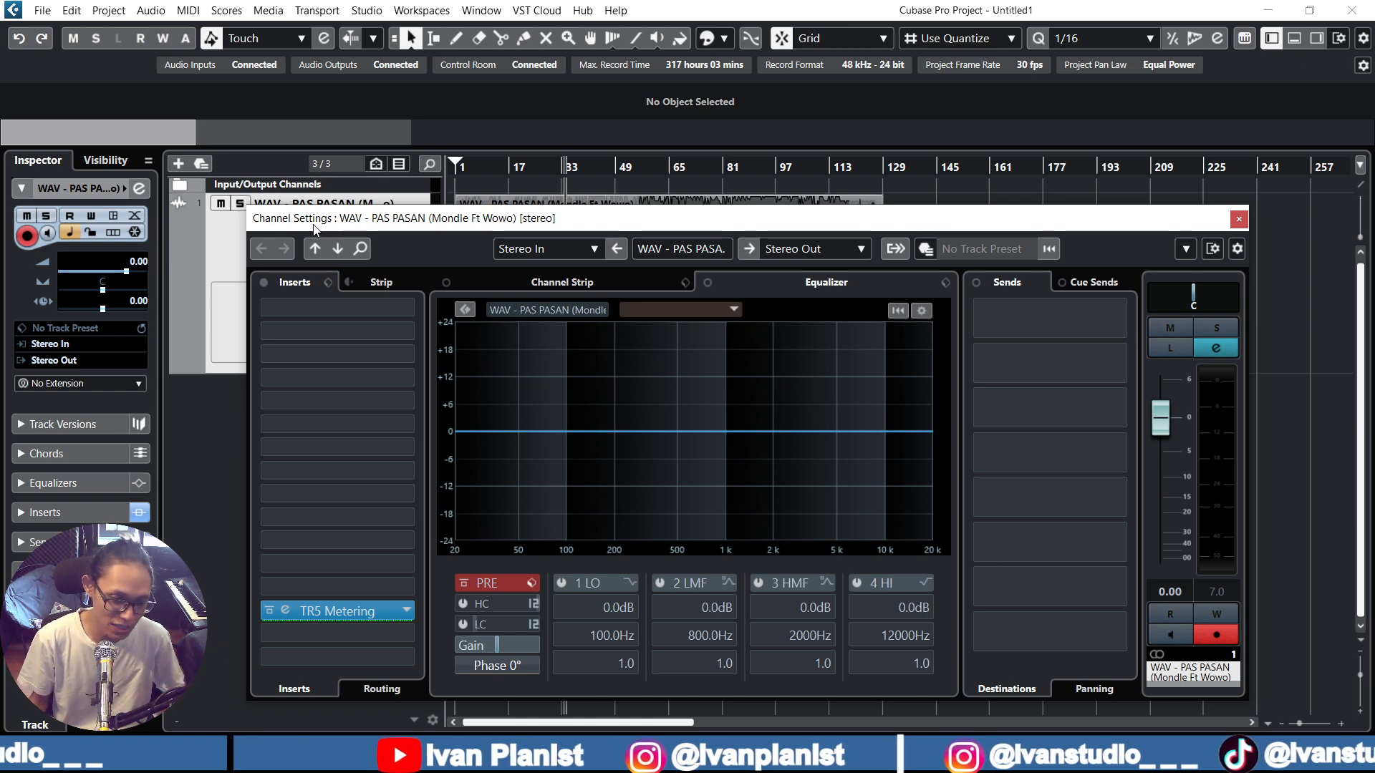
click(389, 304)
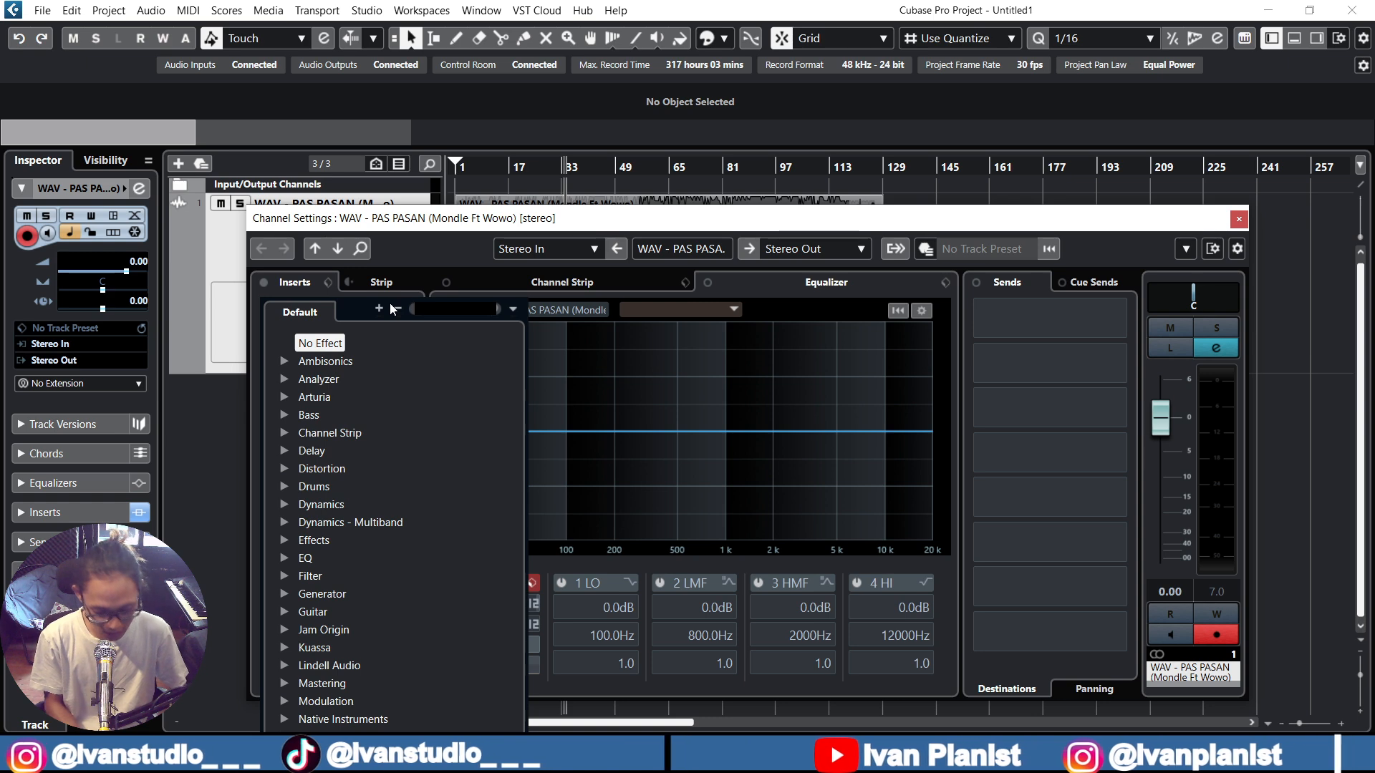
text(ssl)
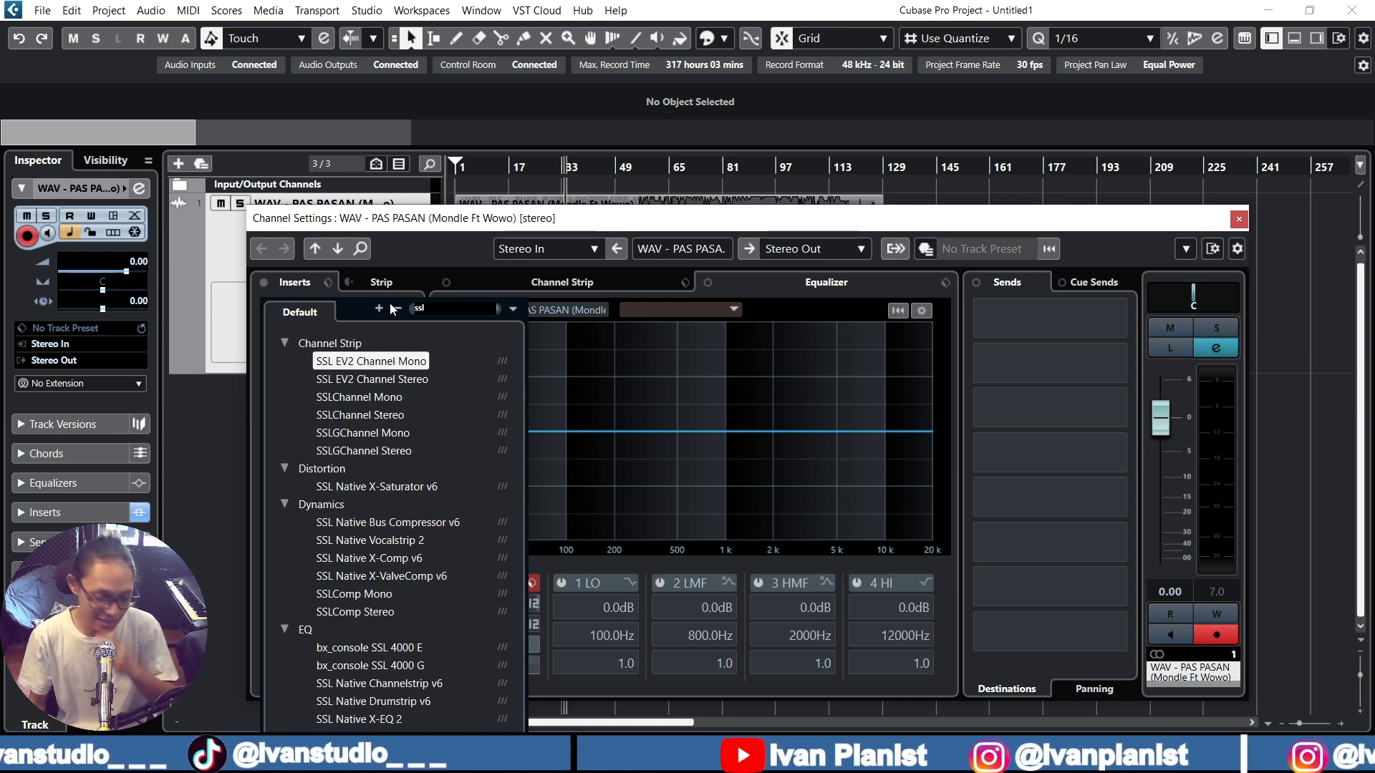
click(403, 613)
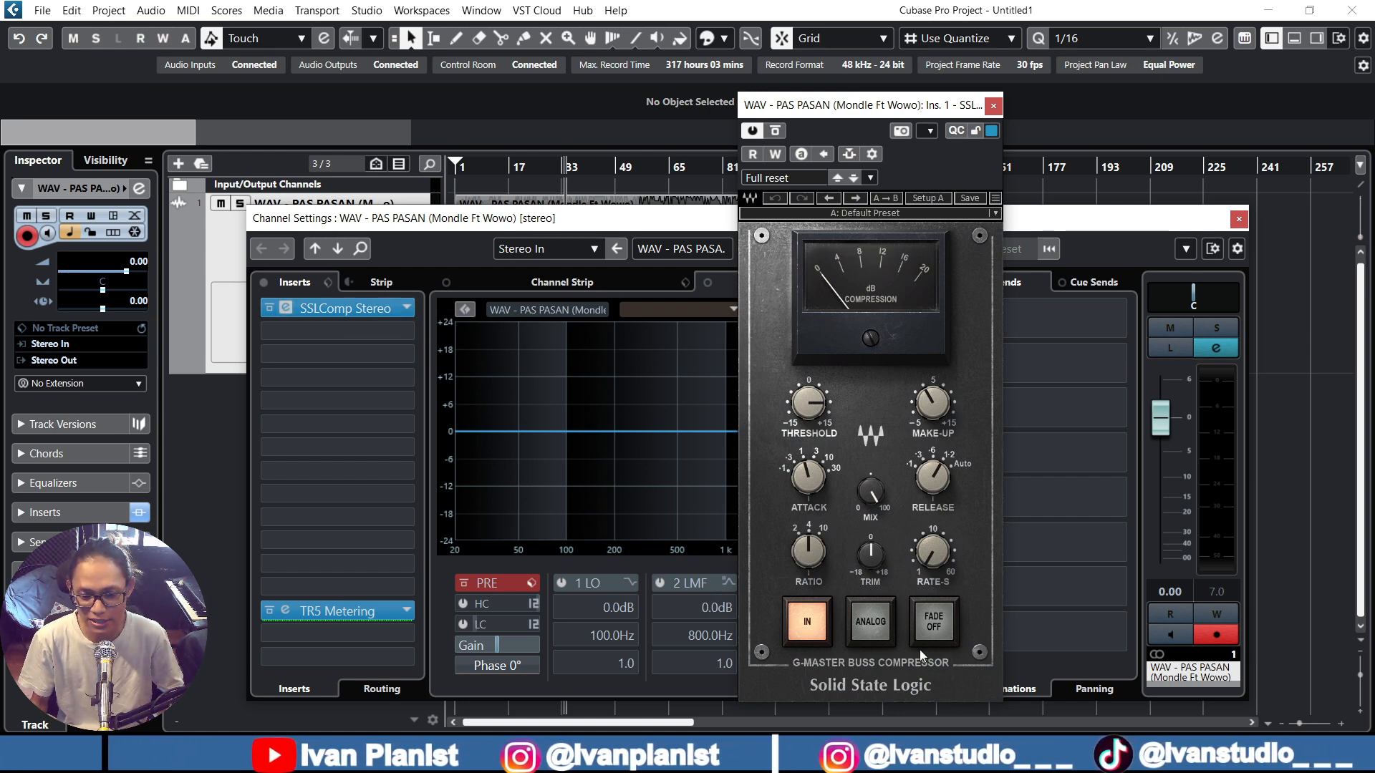
Enable analog mode on the SSL compressor and set its ratio to 10 and its attack to 30 ms
click(877, 625)
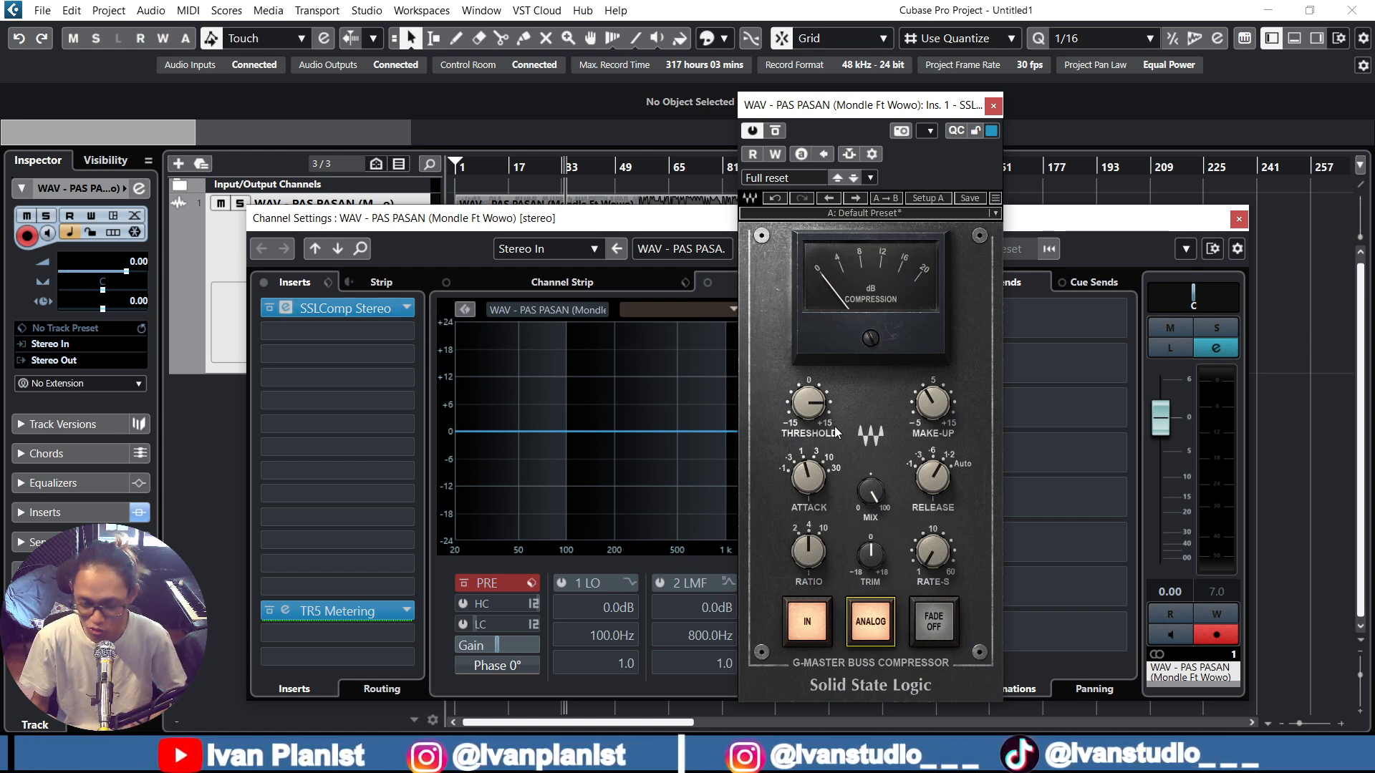
drag(809, 557, 812, 548)
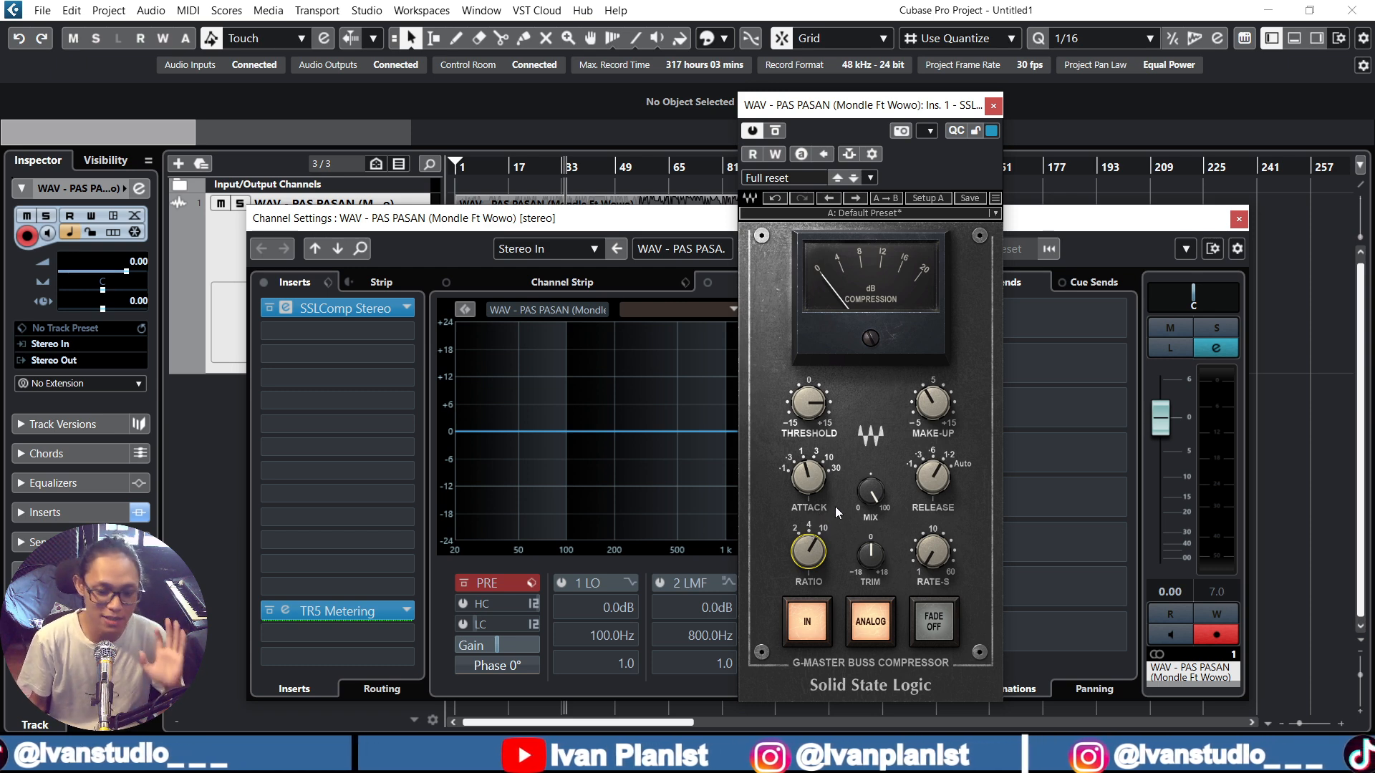
scroll(811, 481, up, 3)
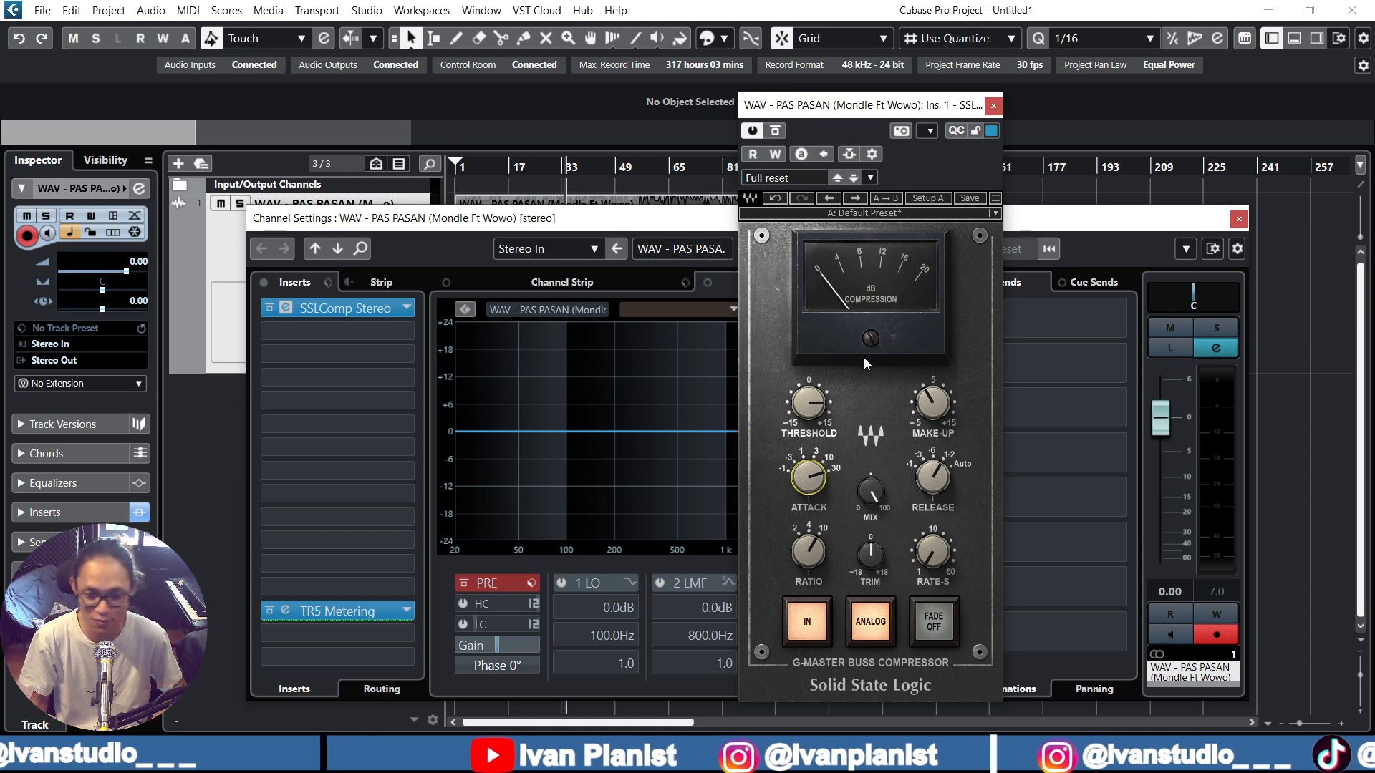
Play the track and try a 3 ms attack with the compressor threshold raised to about 12 while watching the gain reduction
key(space)
click(807, 412)
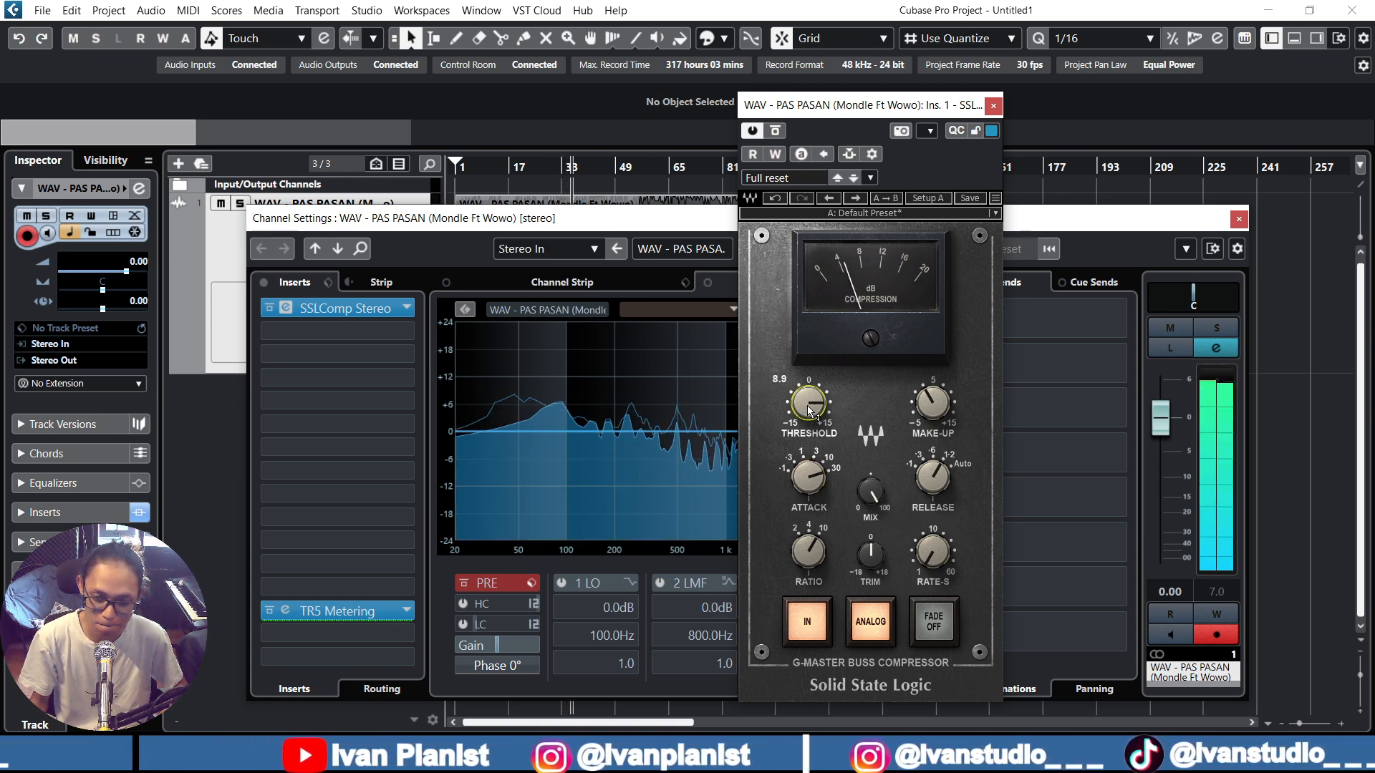
click(810, 479)
scroll(809, 478, up, 1)
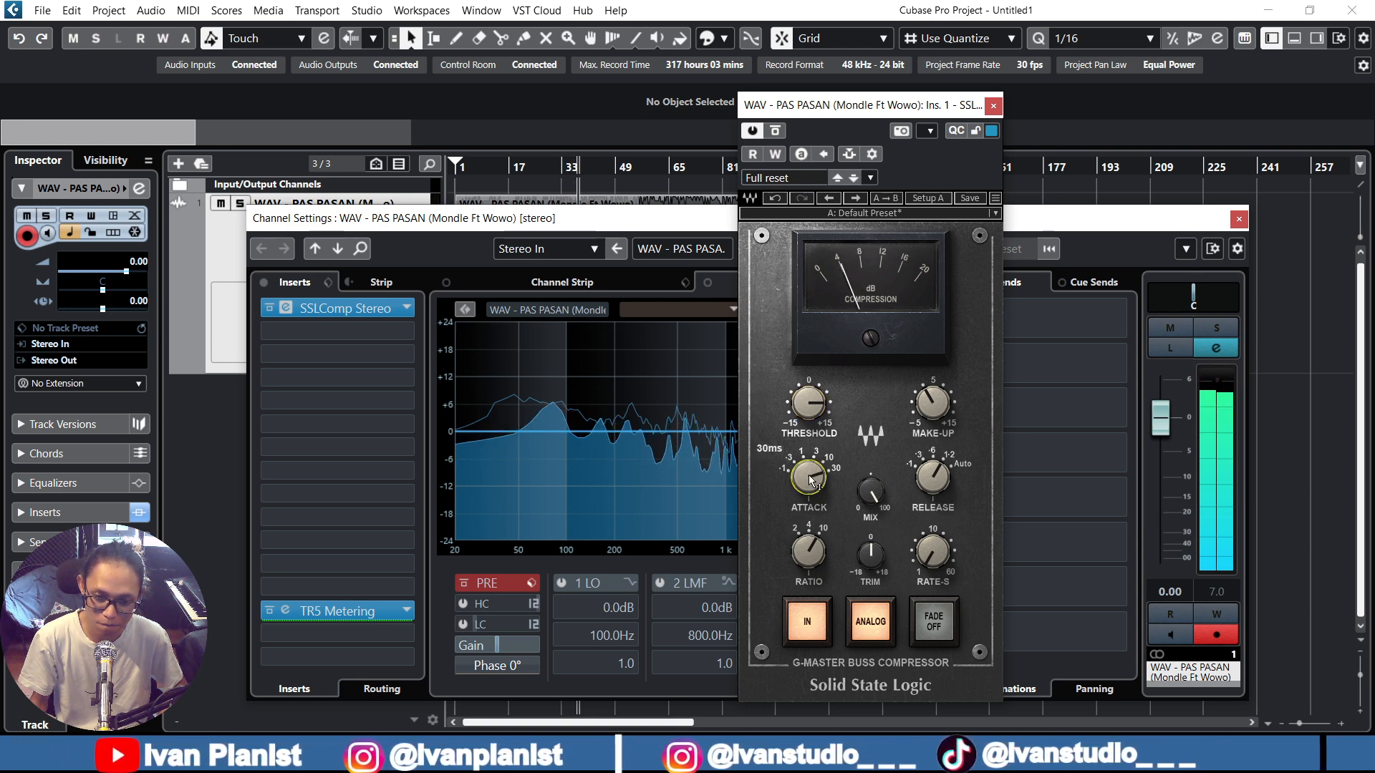
scroll(809, 475, down, 2)
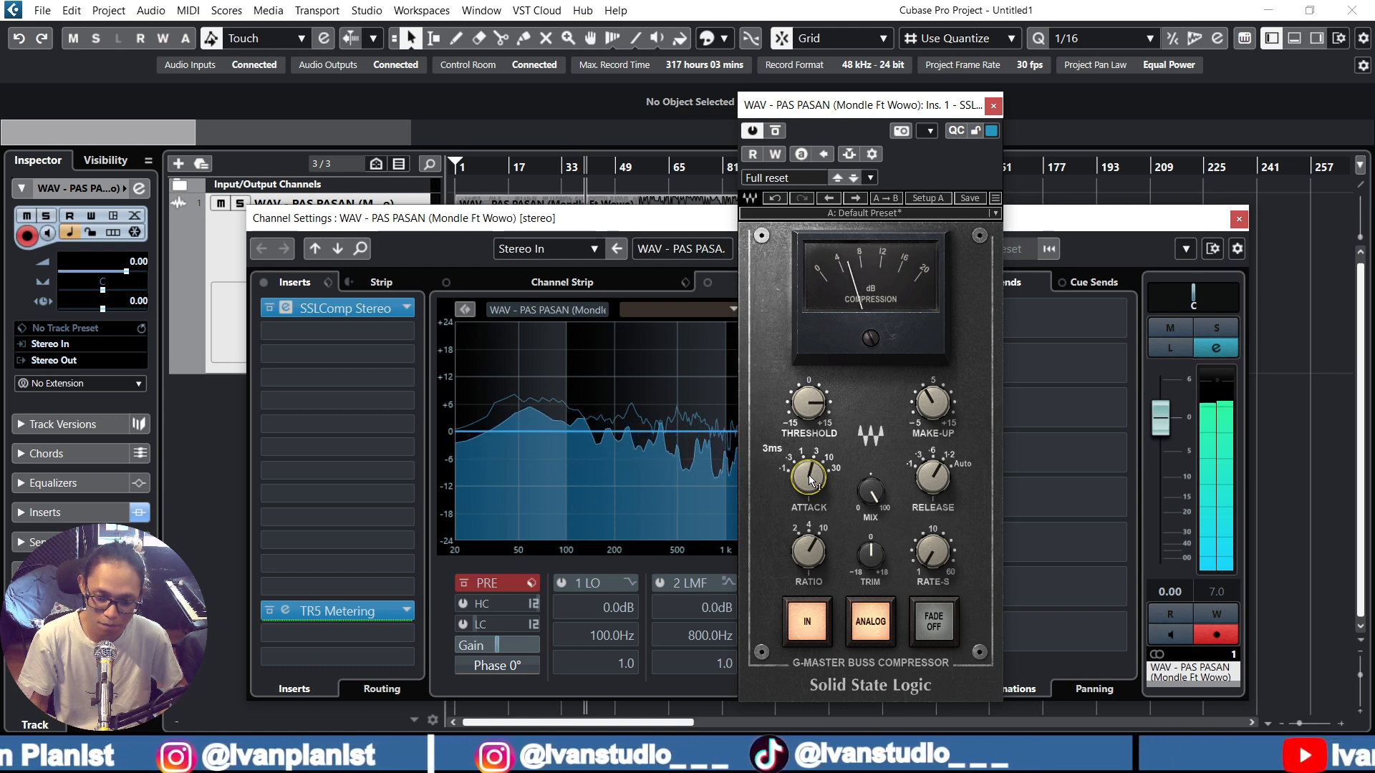
mouse_move(809, 404)
scroll(813, 407, up, 1)
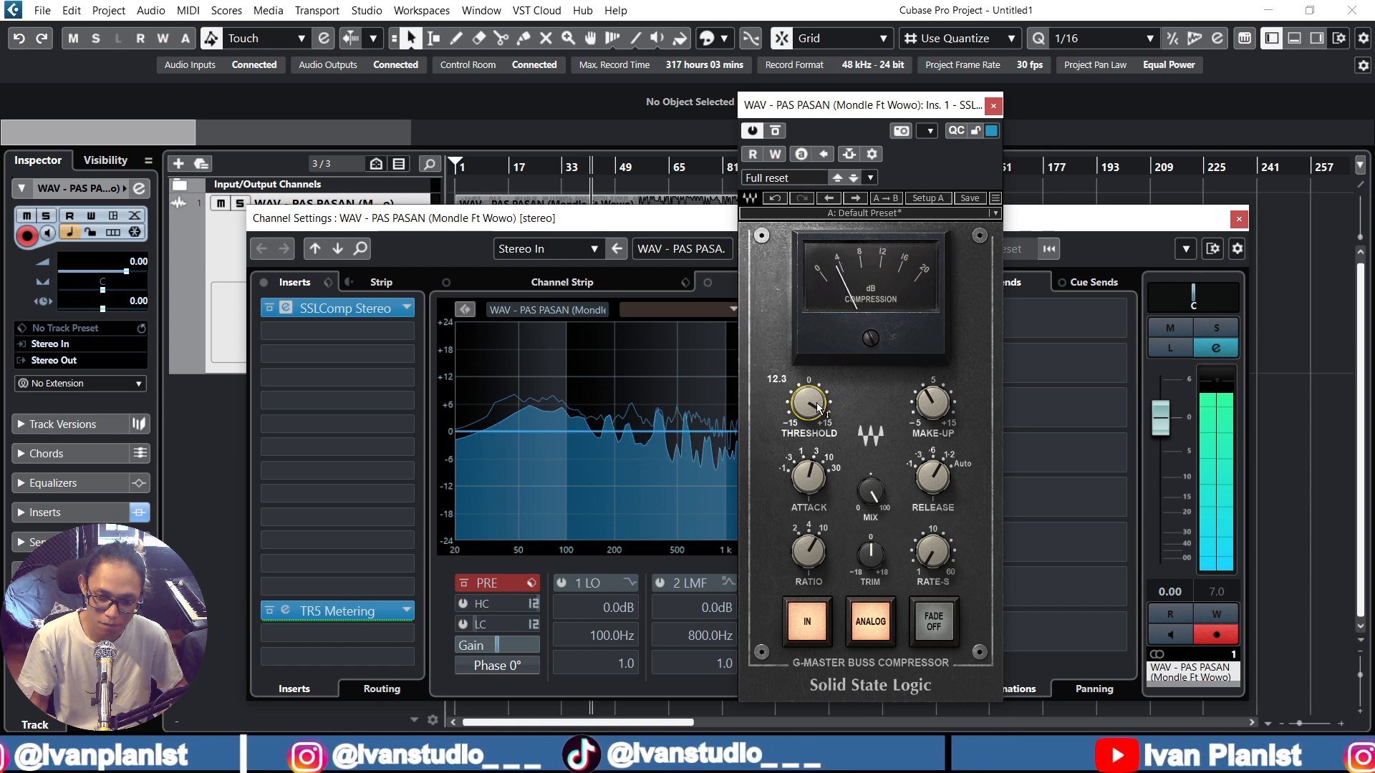
scroll(819, 408, down, 8)
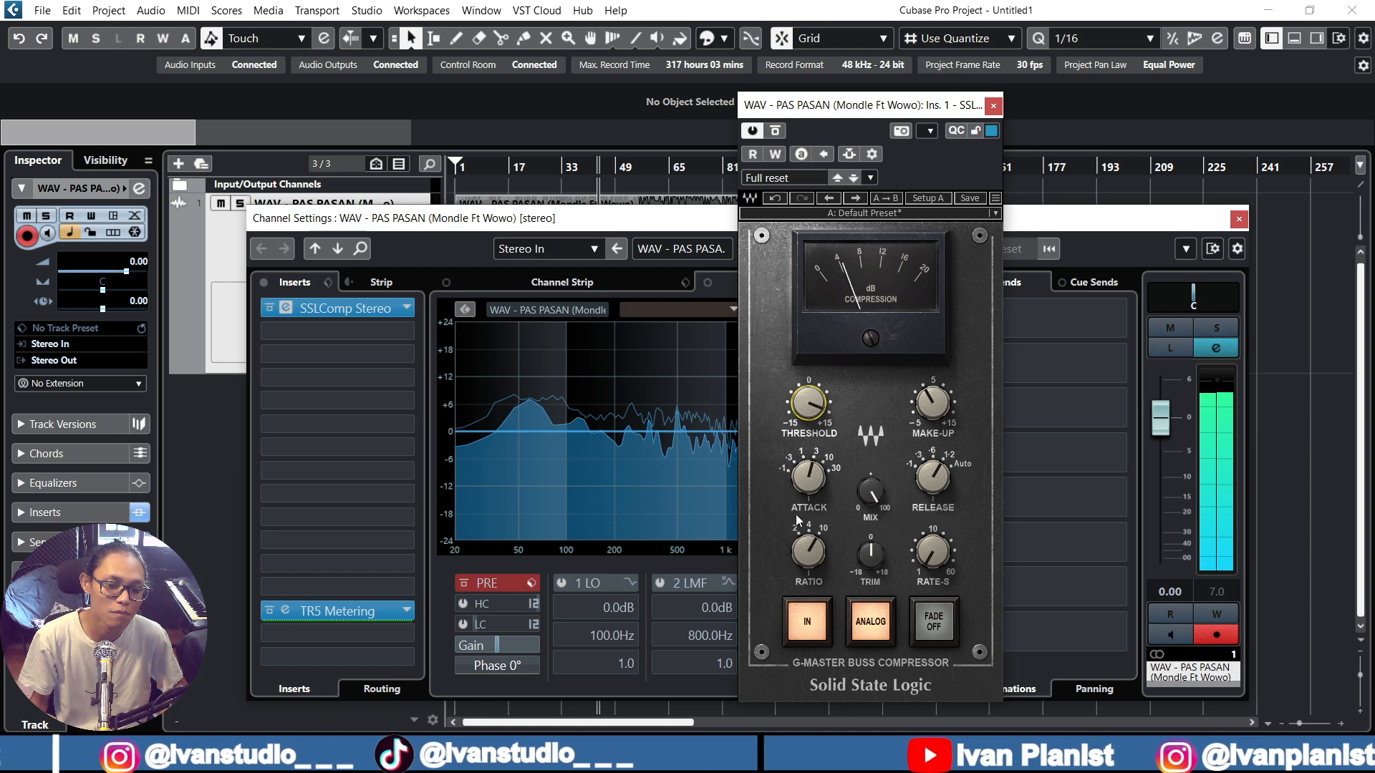
Set the compressor's attack to 30 ms, its release to 0.3 s and its threshold to 10.0 during playback
drag(818, 492, 822, 476)
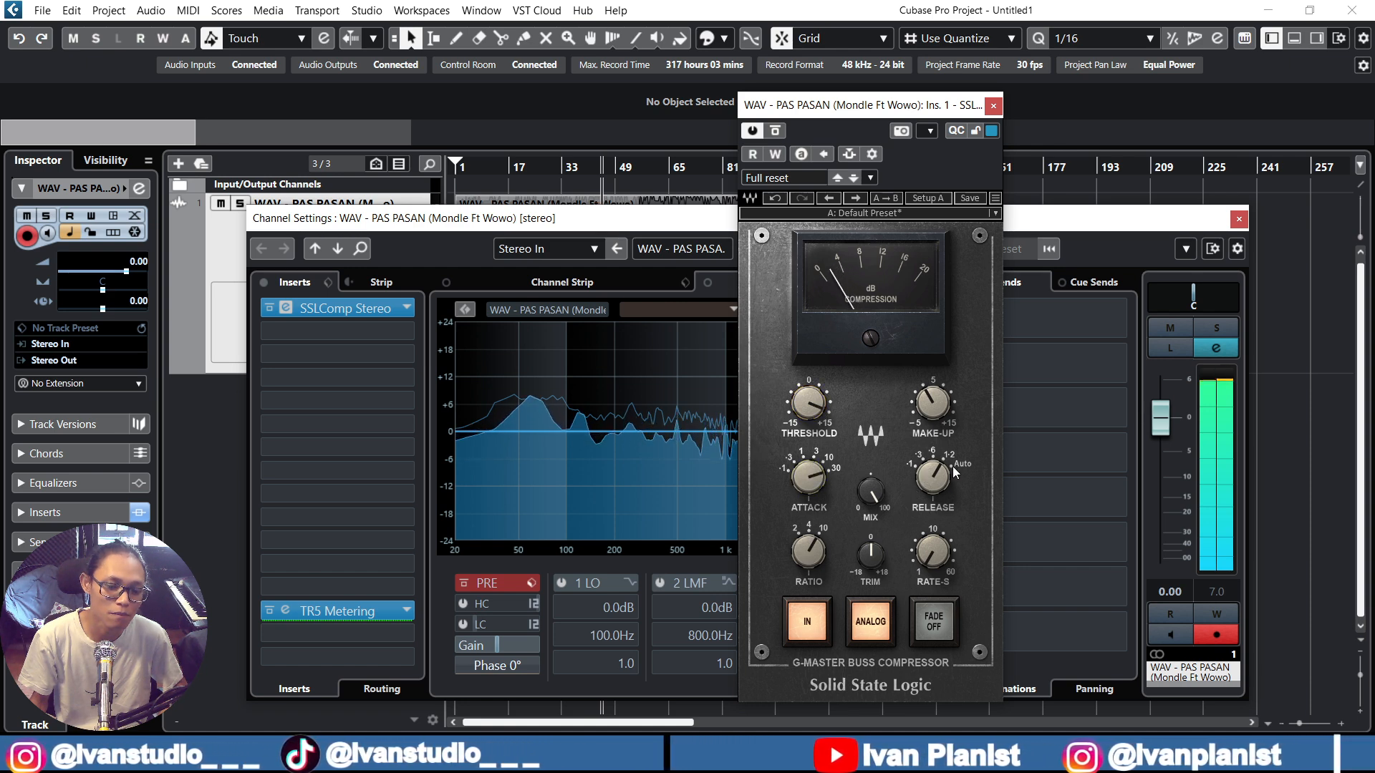
drag(948, 465, 946, 476)
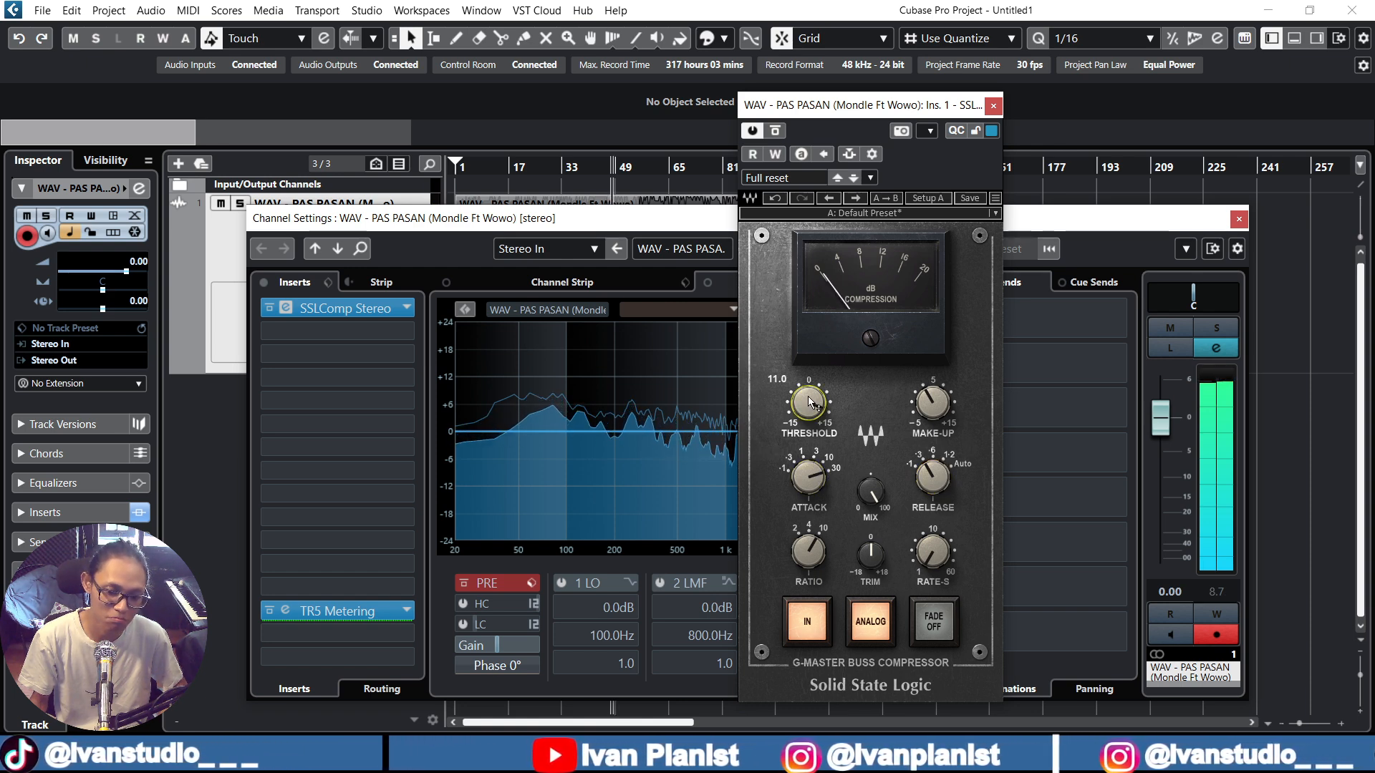
scroll(809, 403, down, 1)
scroll(809, 402, down, 8)
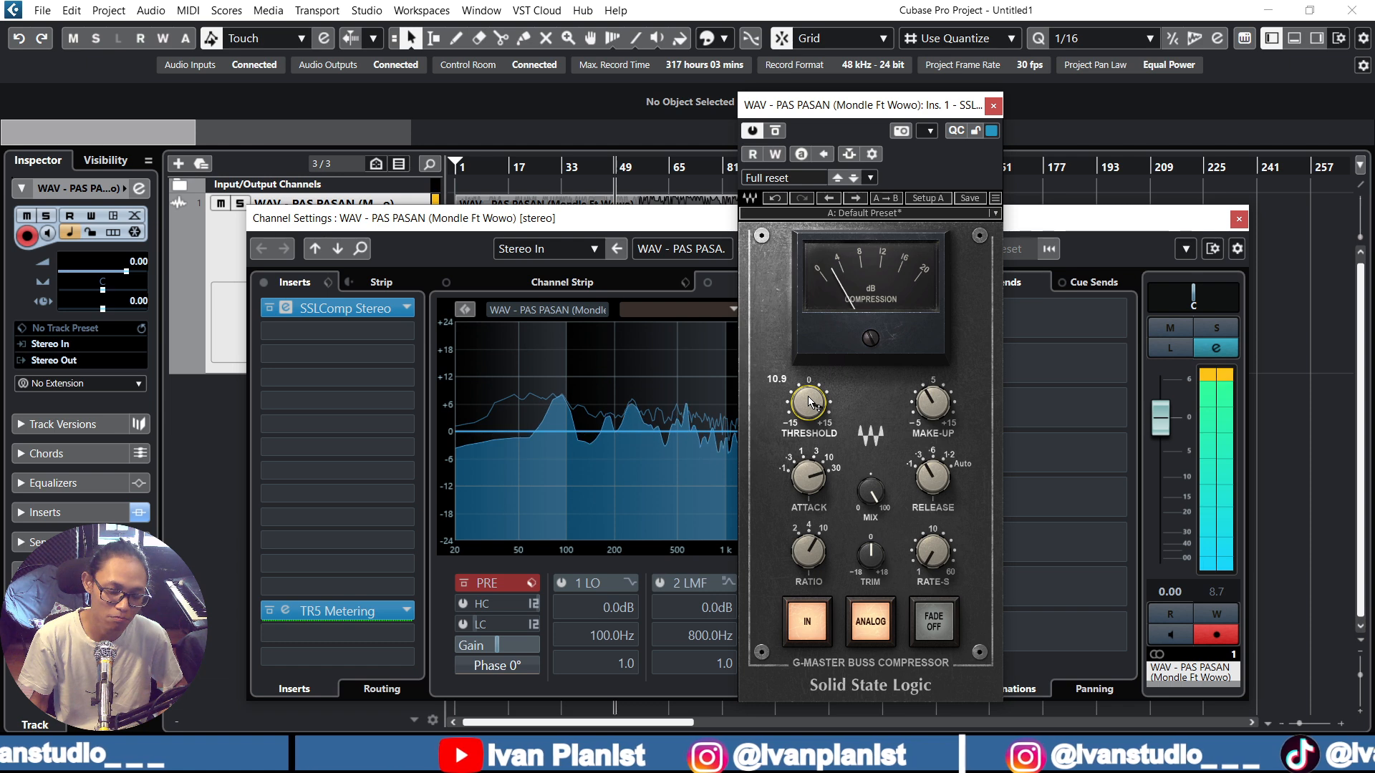
scroll(809, 402, up, 1)
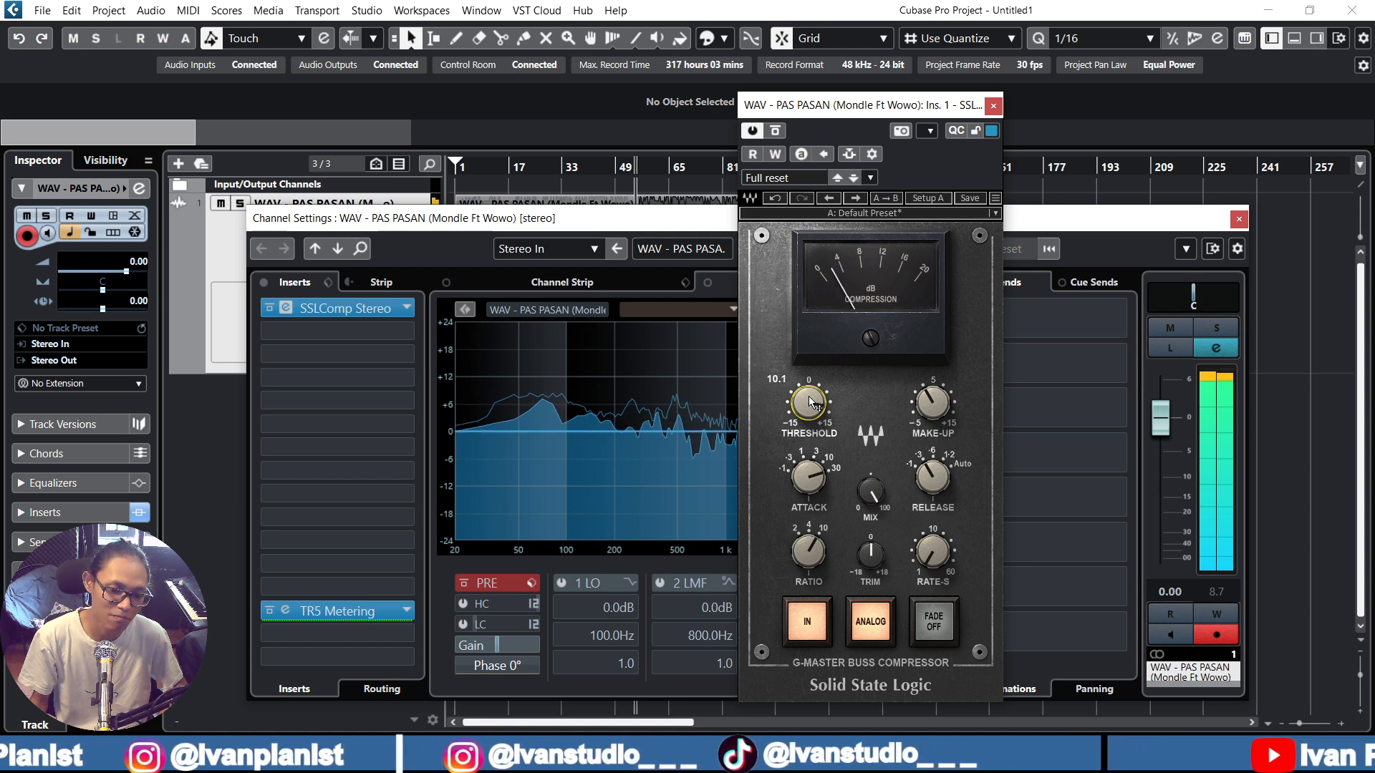
scroll(808, 402, down, 1)
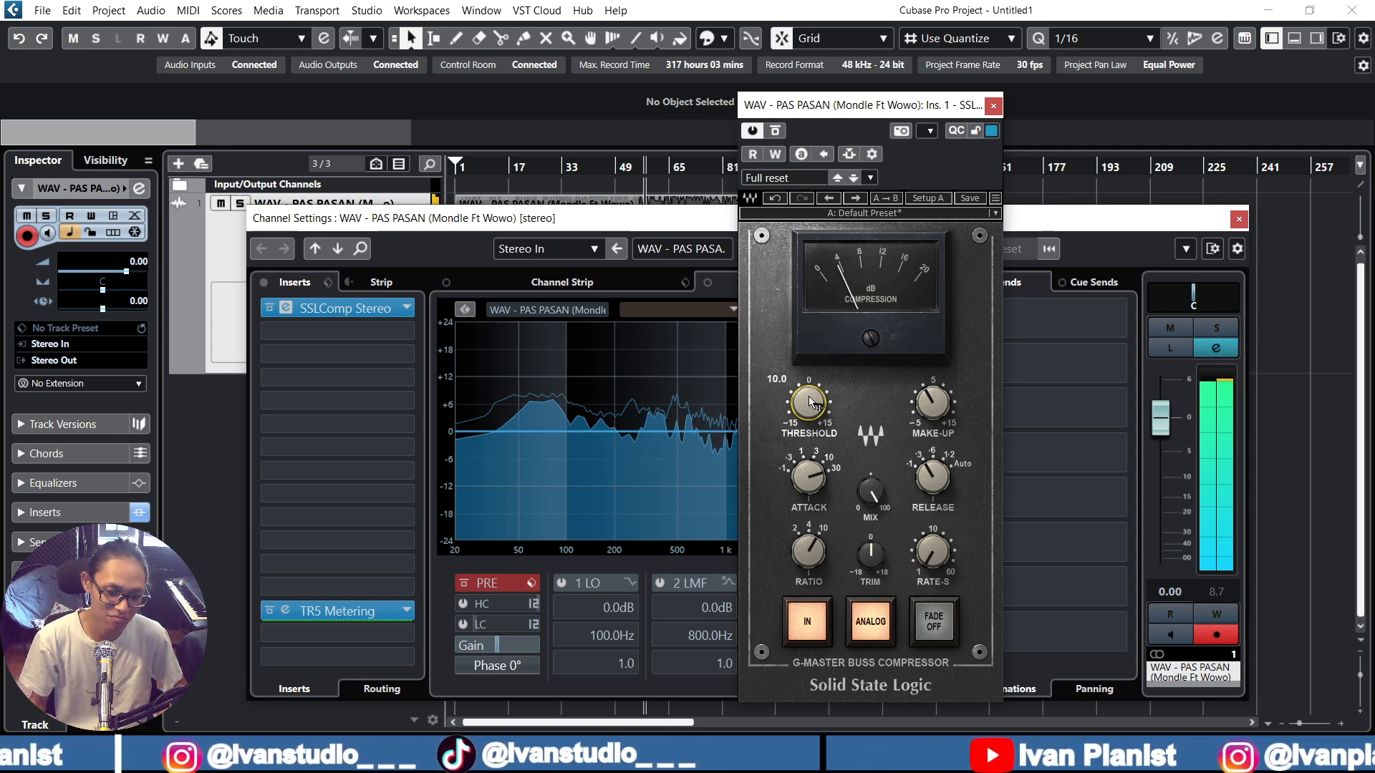
Bypass and re-enable the SSL compressor twice to compare the track with and without compression, and review its settings
click(776, 128)
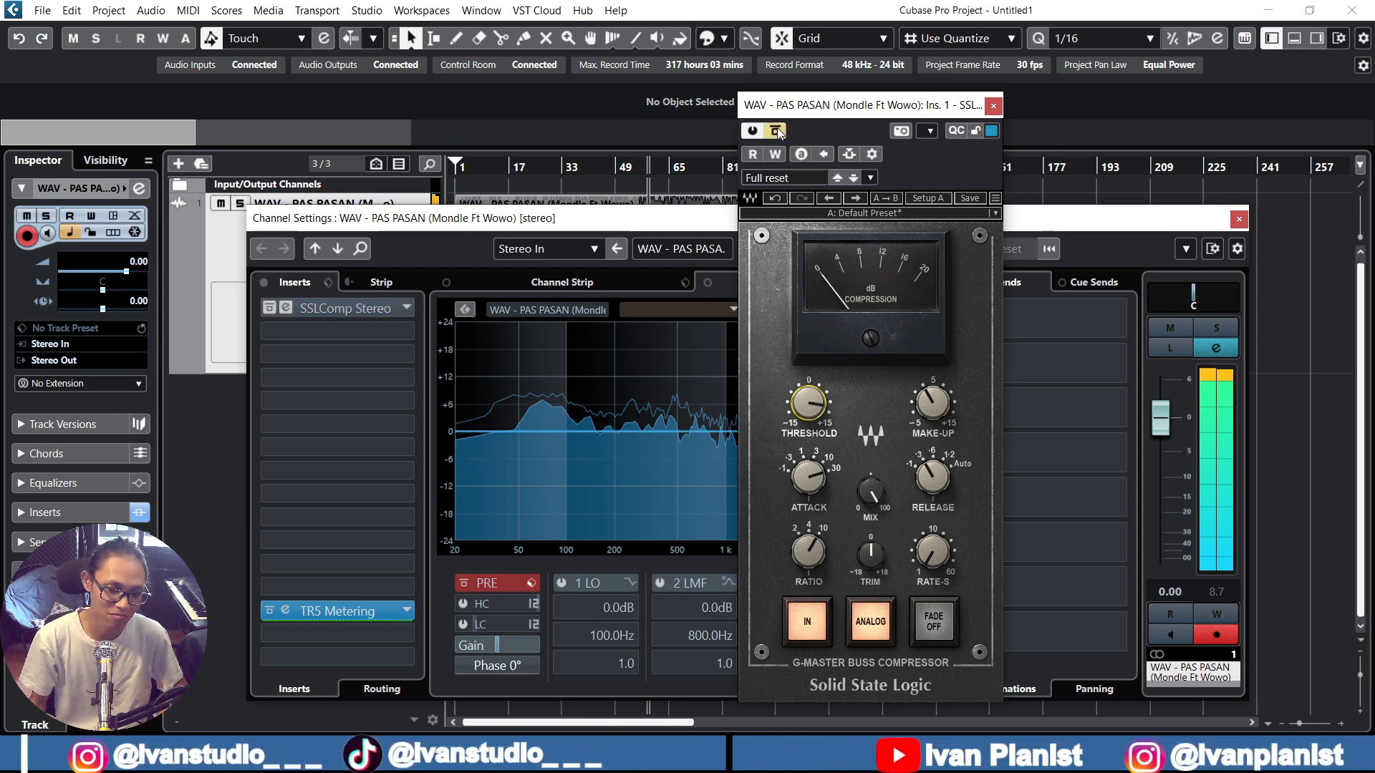
click(776, 129)
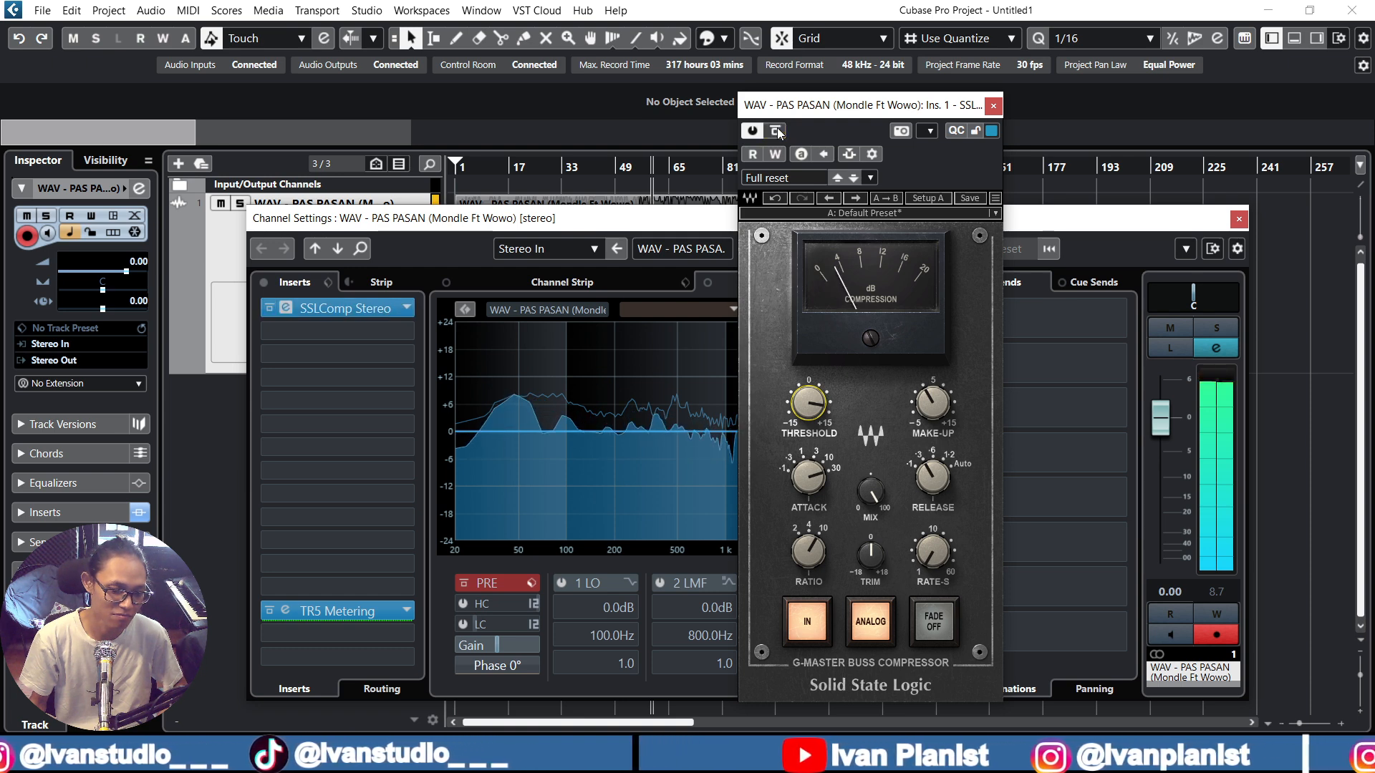
click(776, 129)
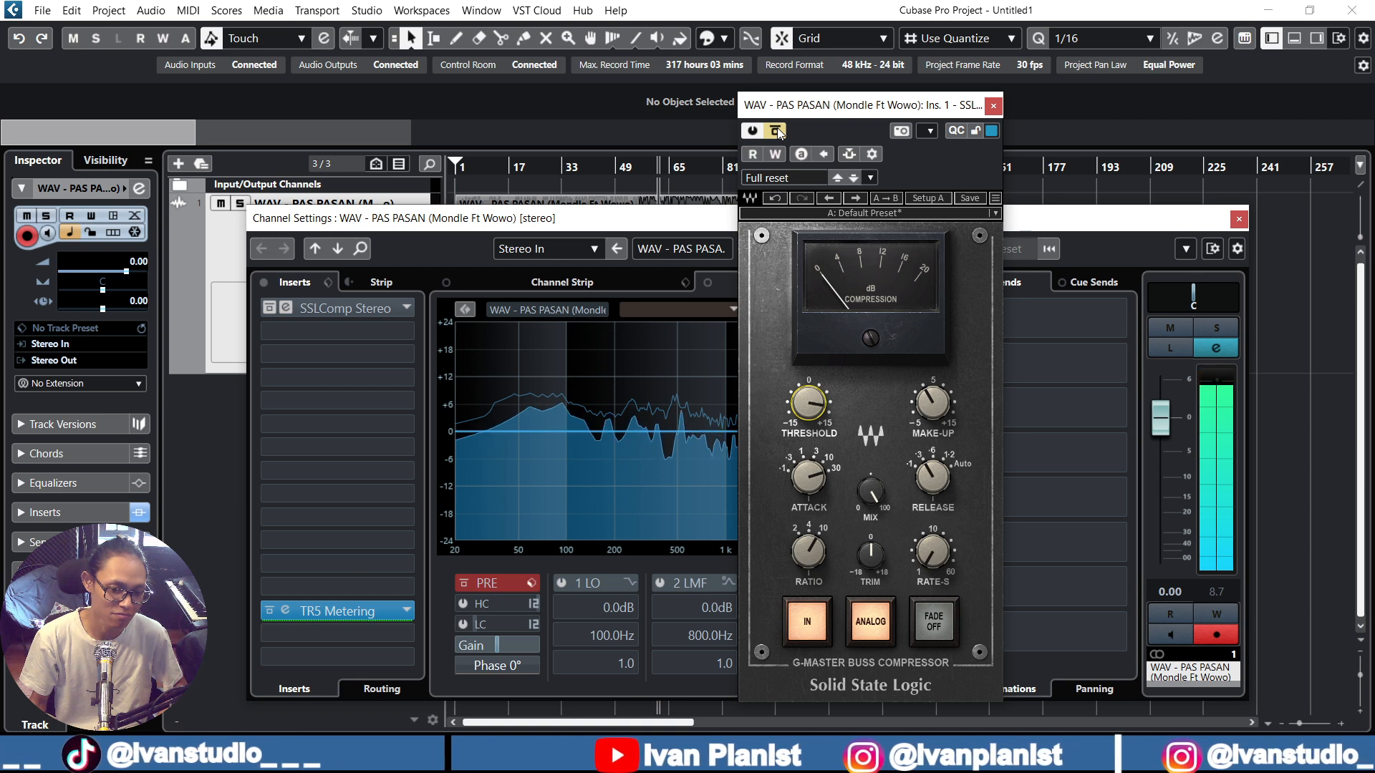
click(776, 129)
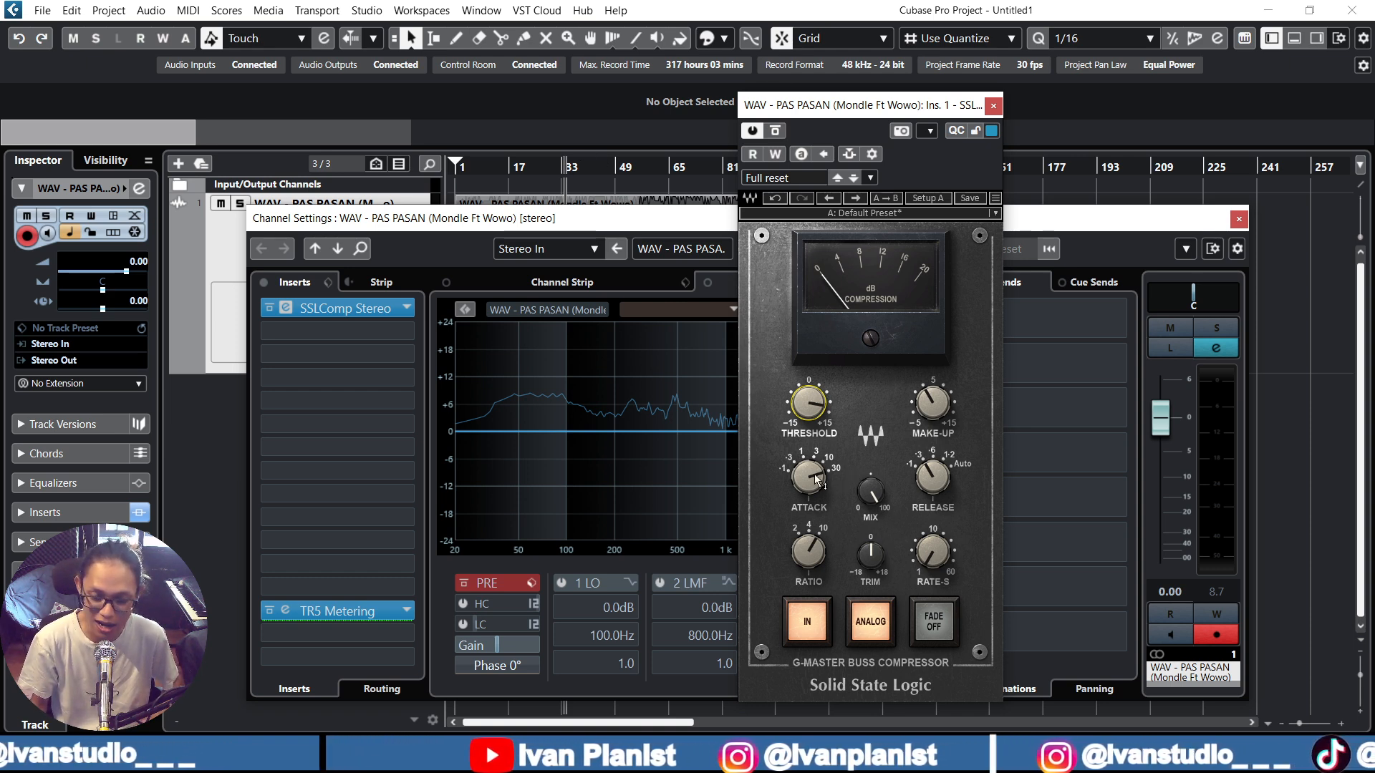
mouse_move(817, 481)
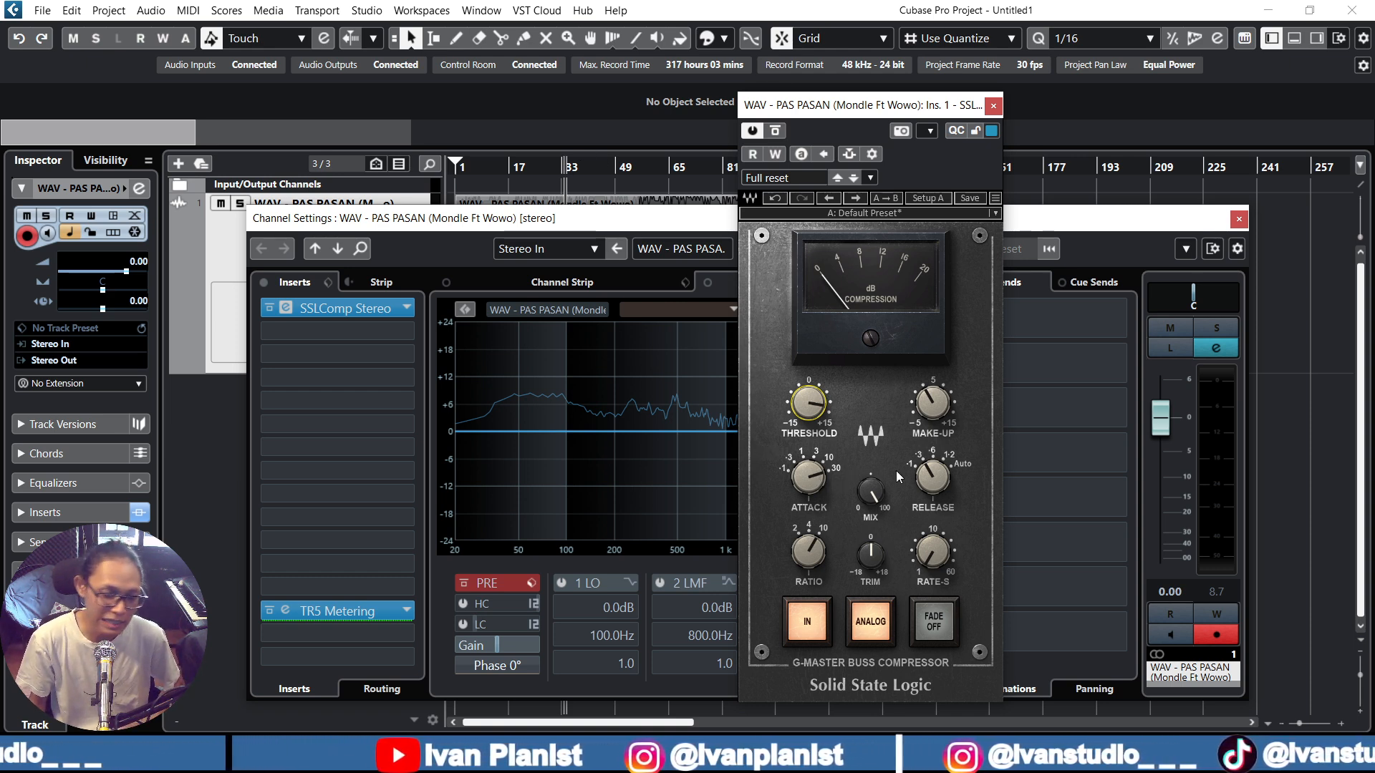
mouse_move(947, 485)
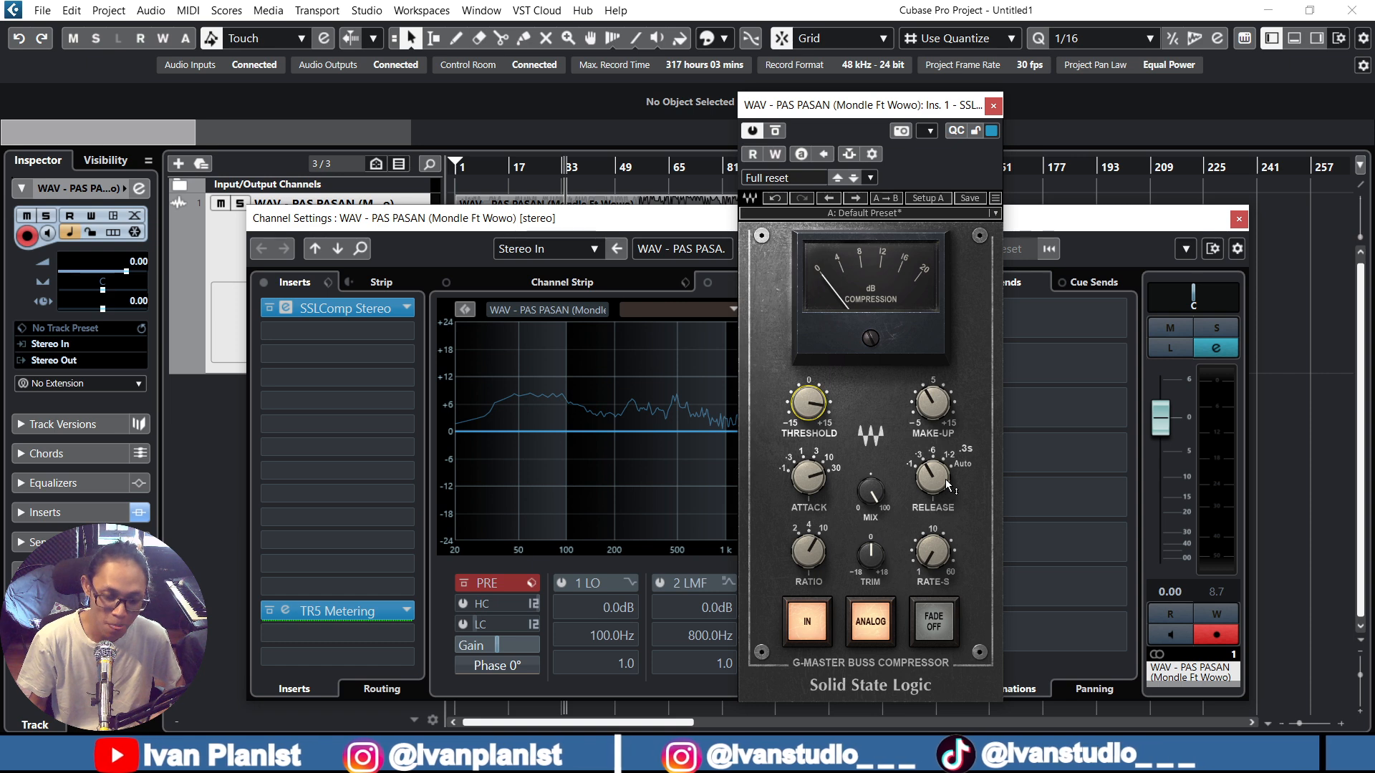
mouse_move(810, 406)
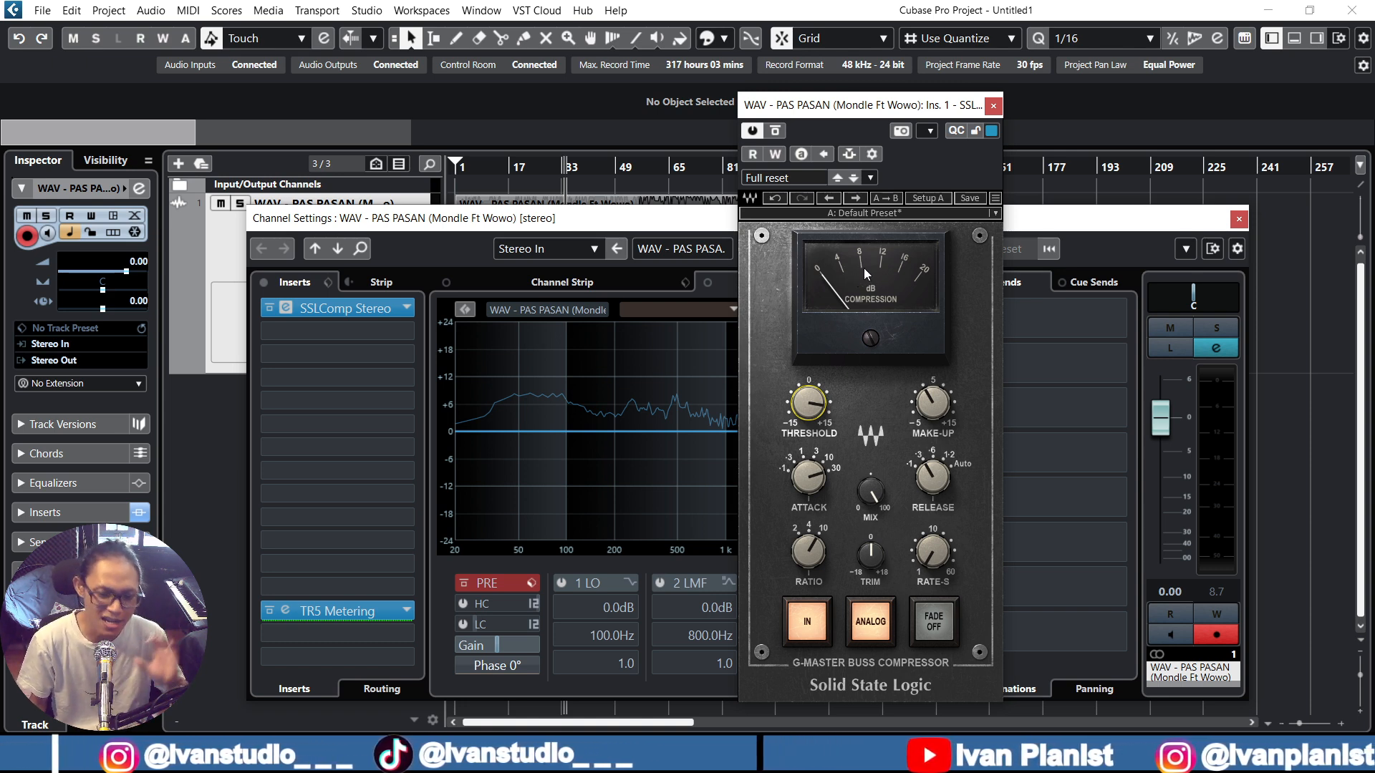
Play the track and bypass and re-enable the SSL compressor once more to compare the sound
mouse_move(817, 559)
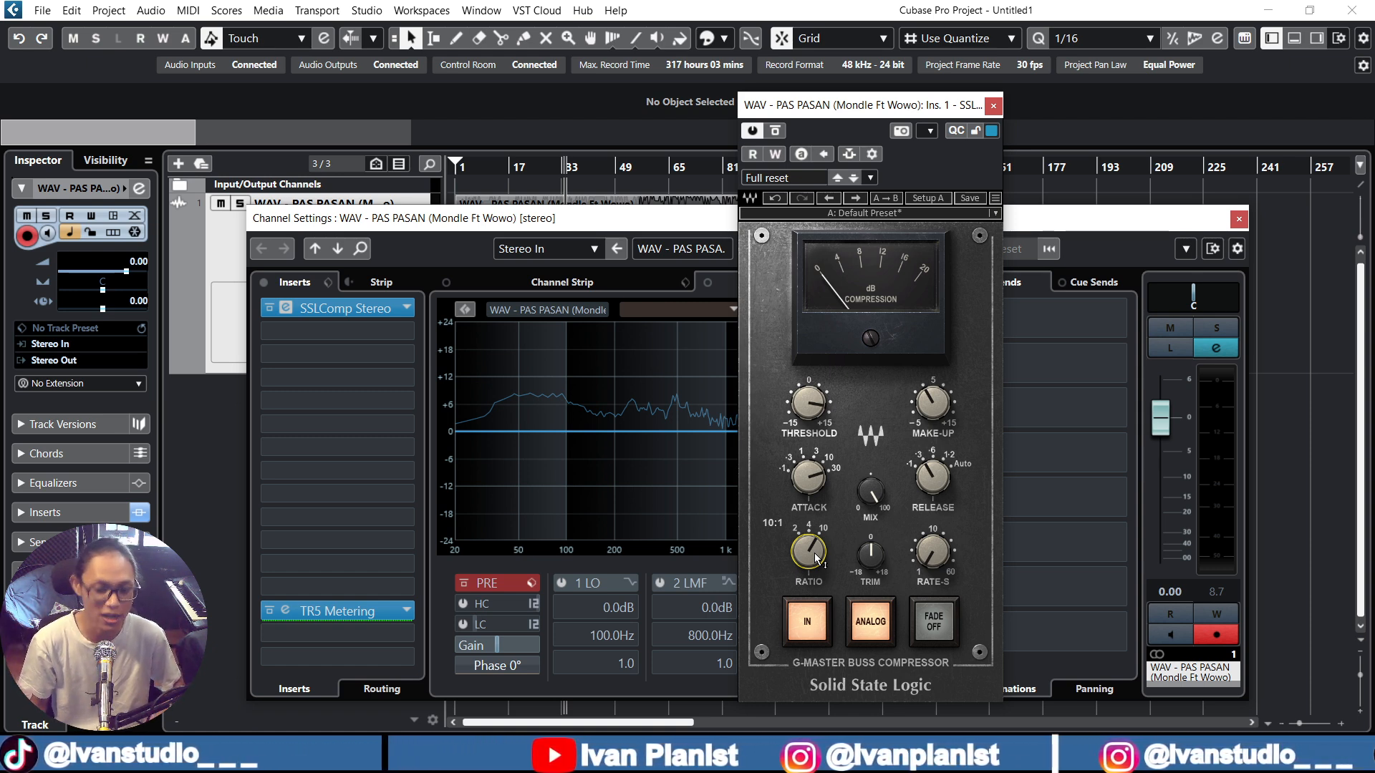
key(space)
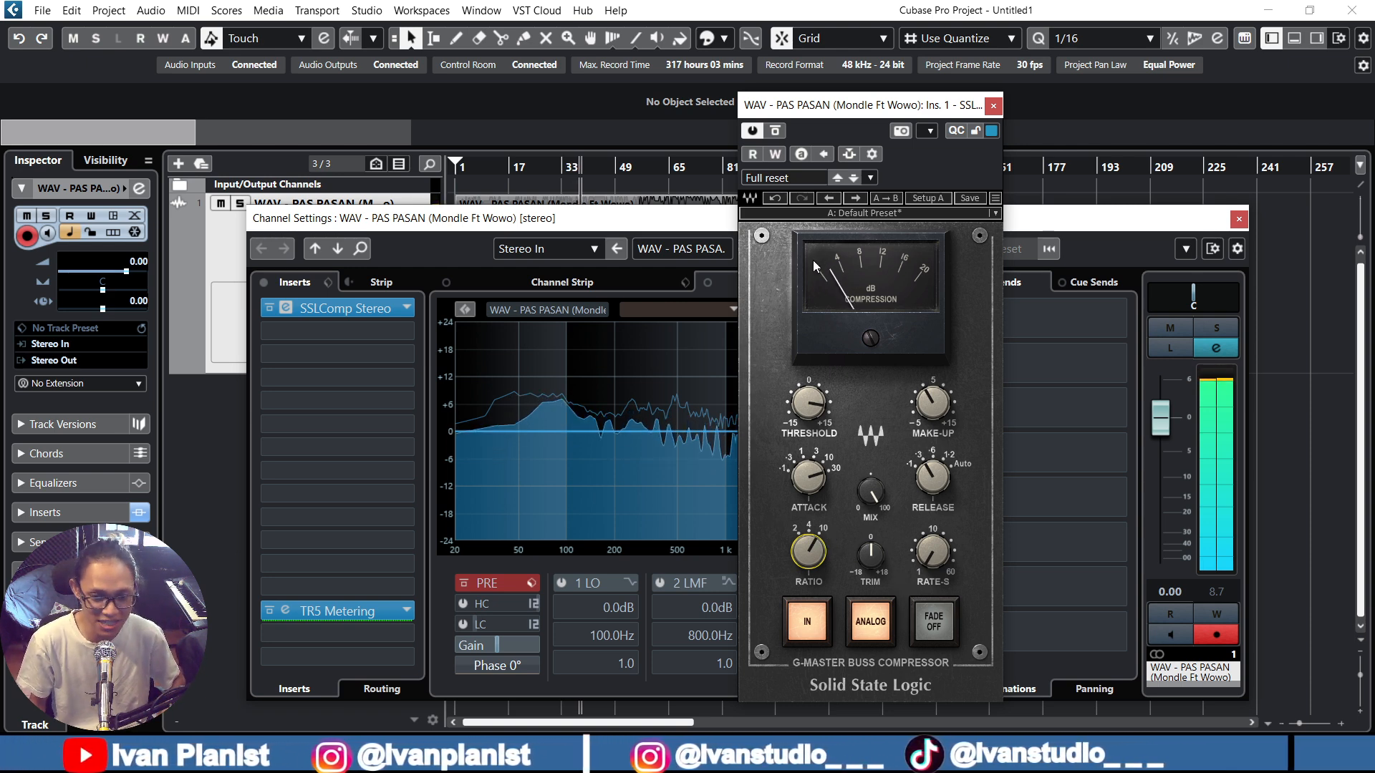
click(774, 131)
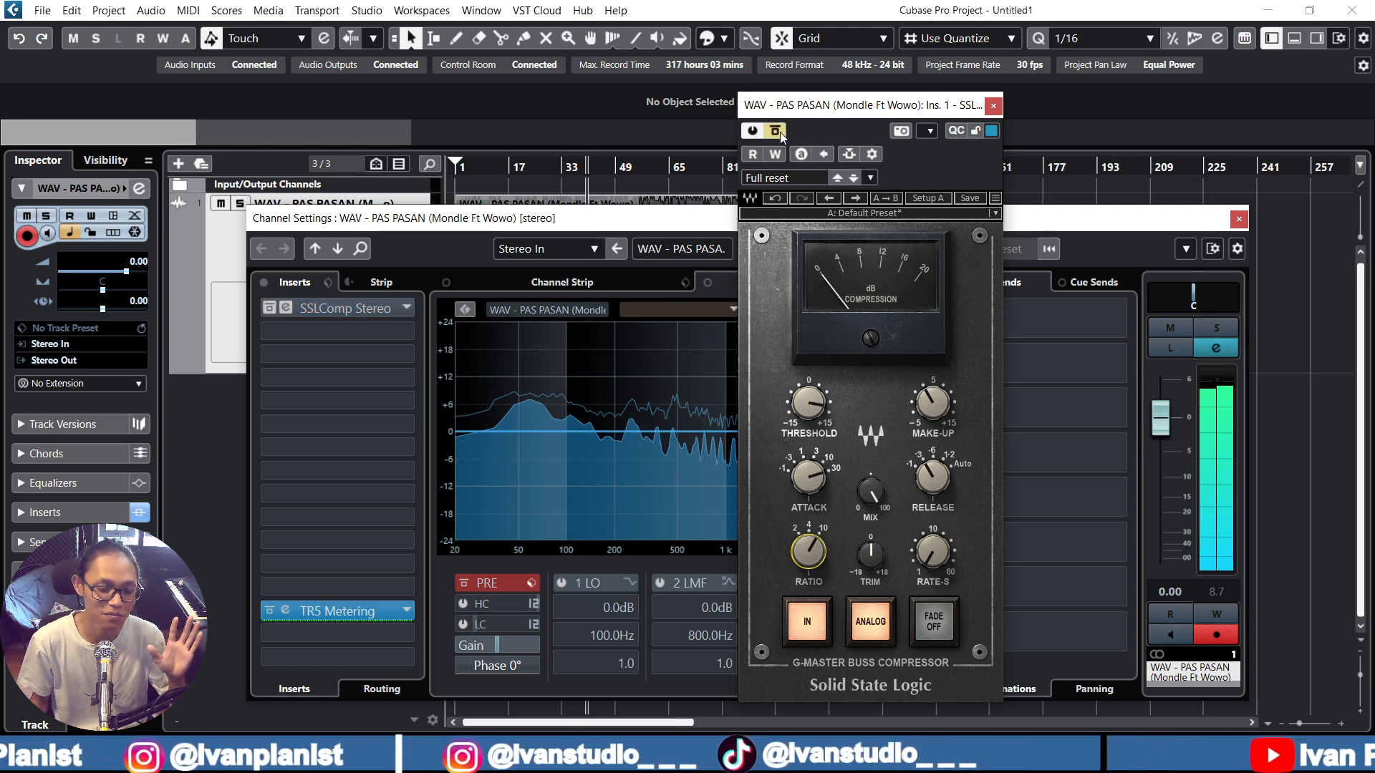
click(780, 132)
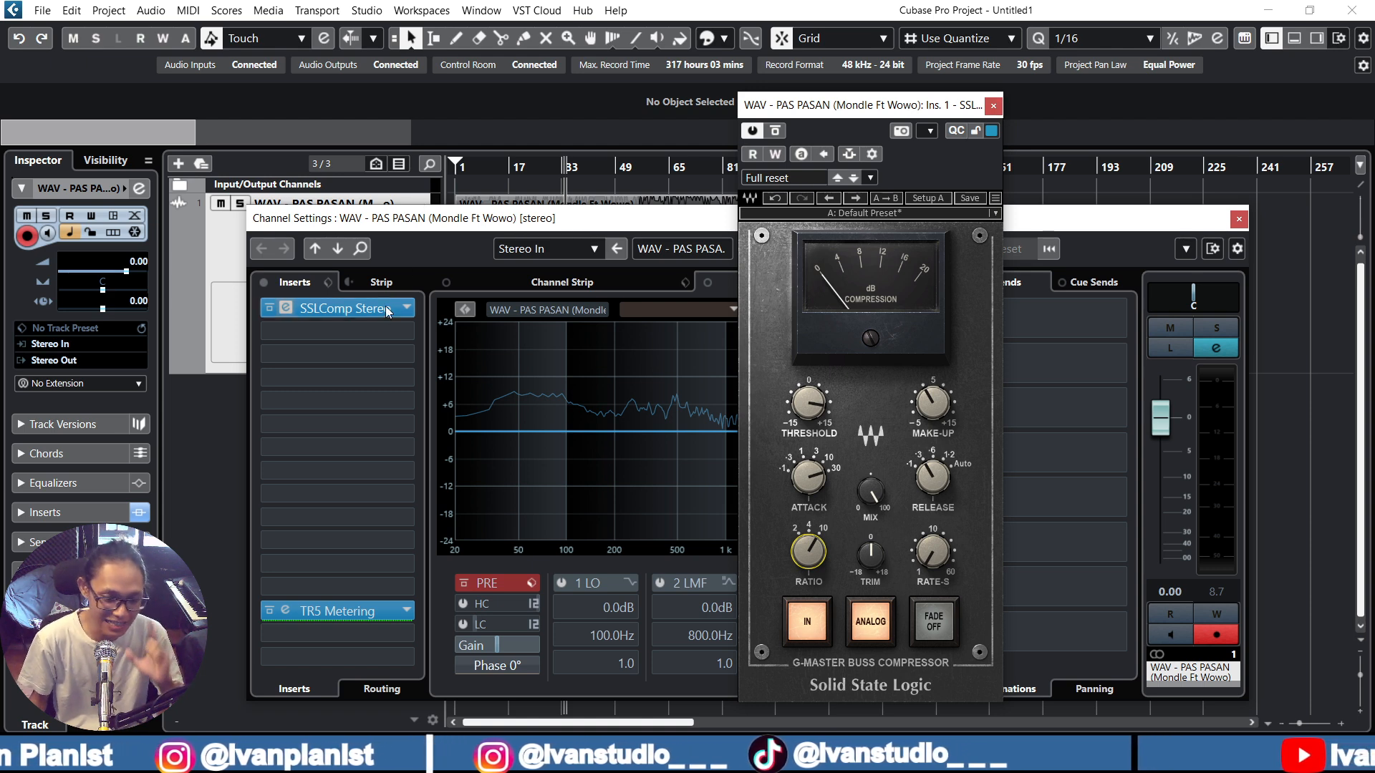
Insert Kramer Tape Stereo in the second insert slot below the SSL compressor and move its plugin window clear for editing
click(371, 341)
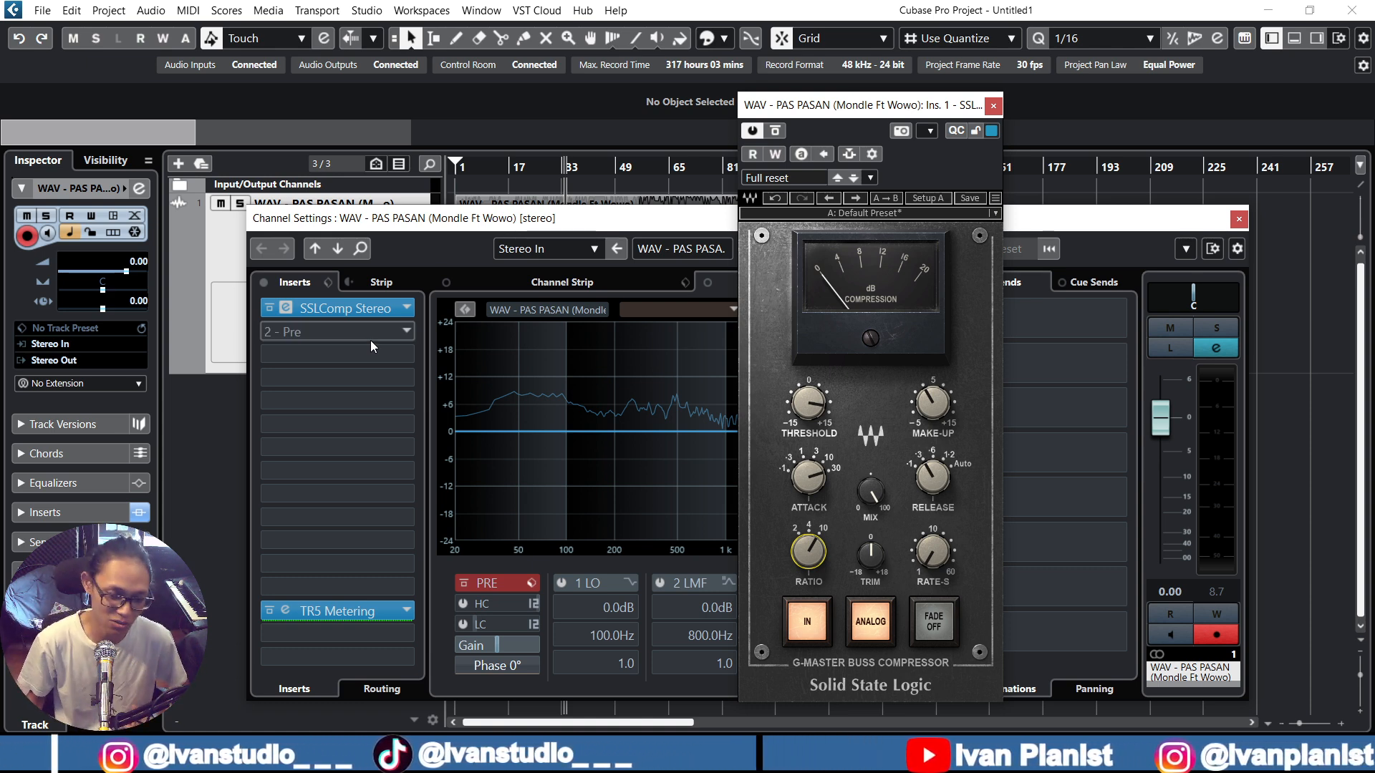
text(satu)
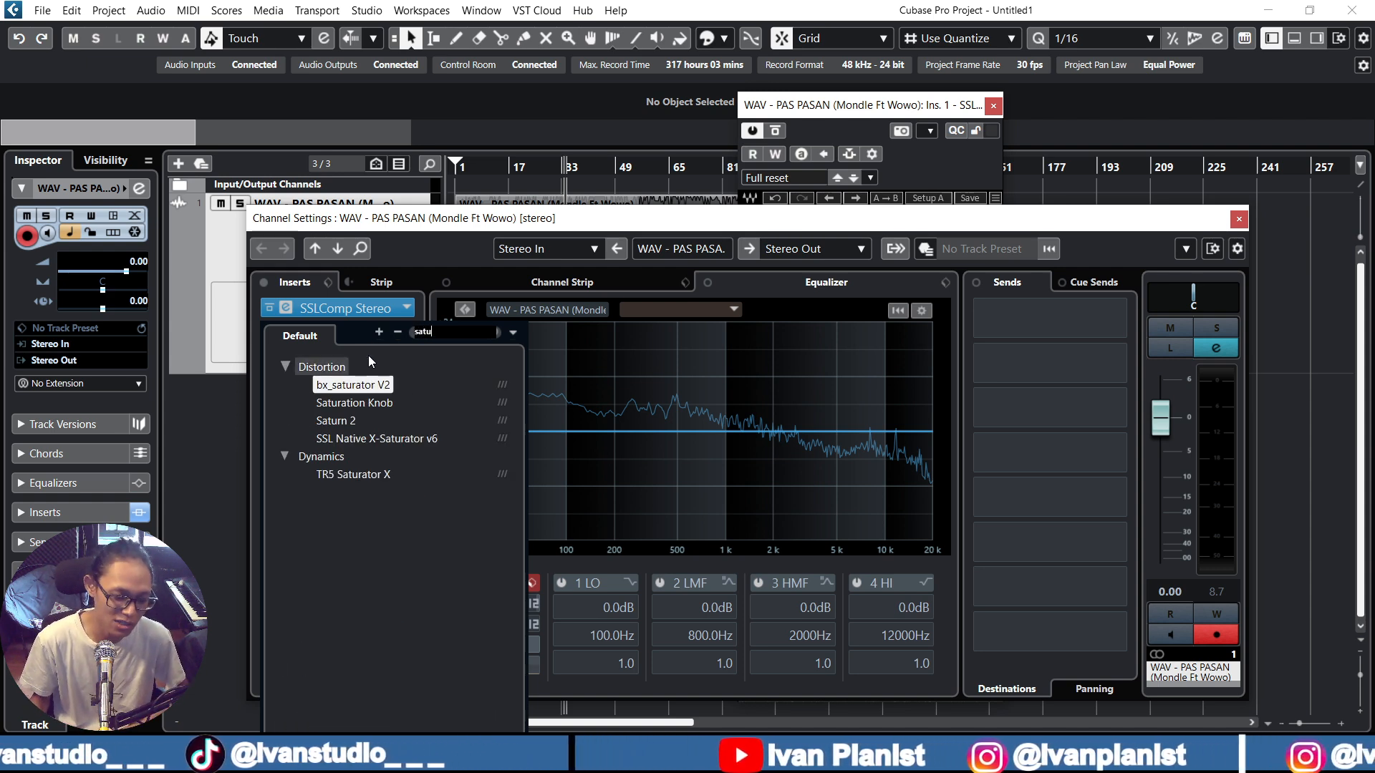
key(BackSpace)
key(BackSpace)
key(BackSpace)
key(BackSpace)
text(tape)
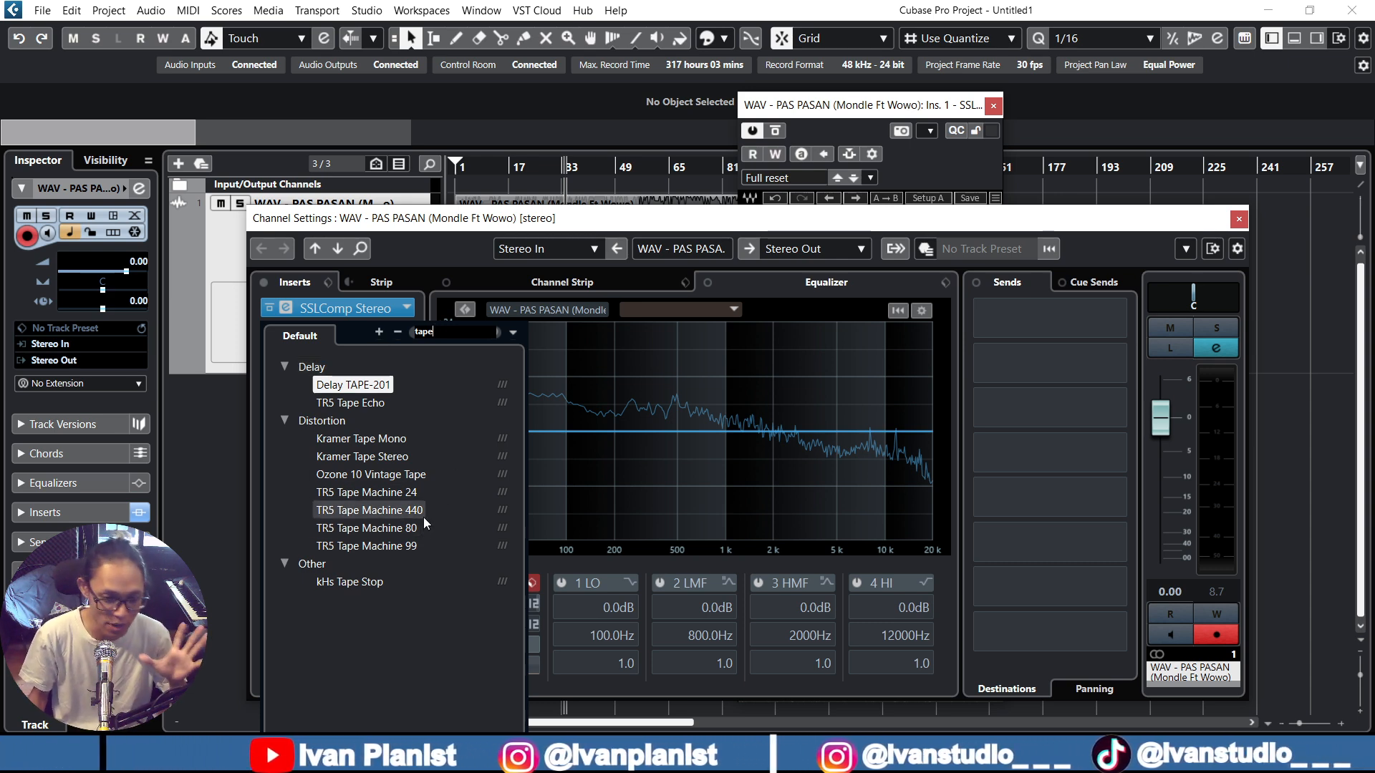
click(398, 457)
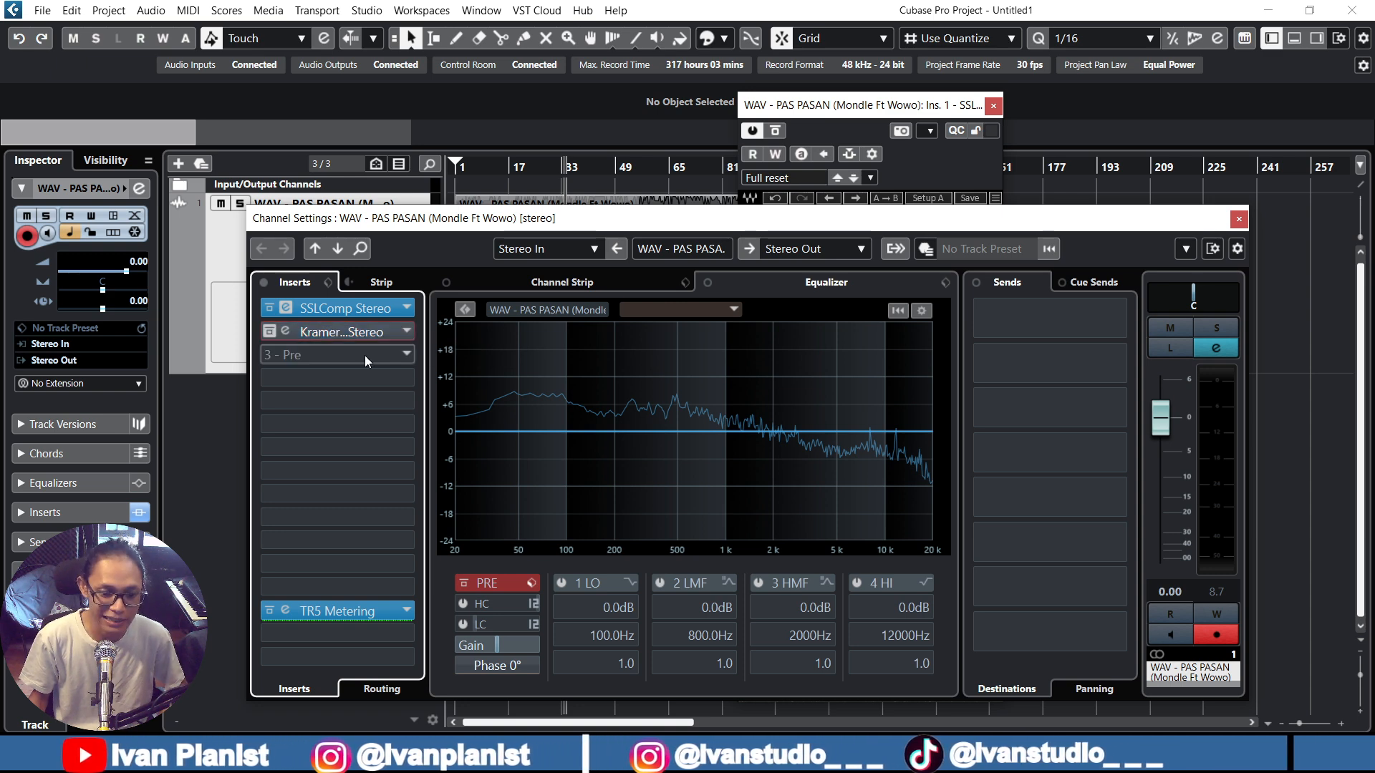
click(286, 331)
drag(484, 103, 630, 184)
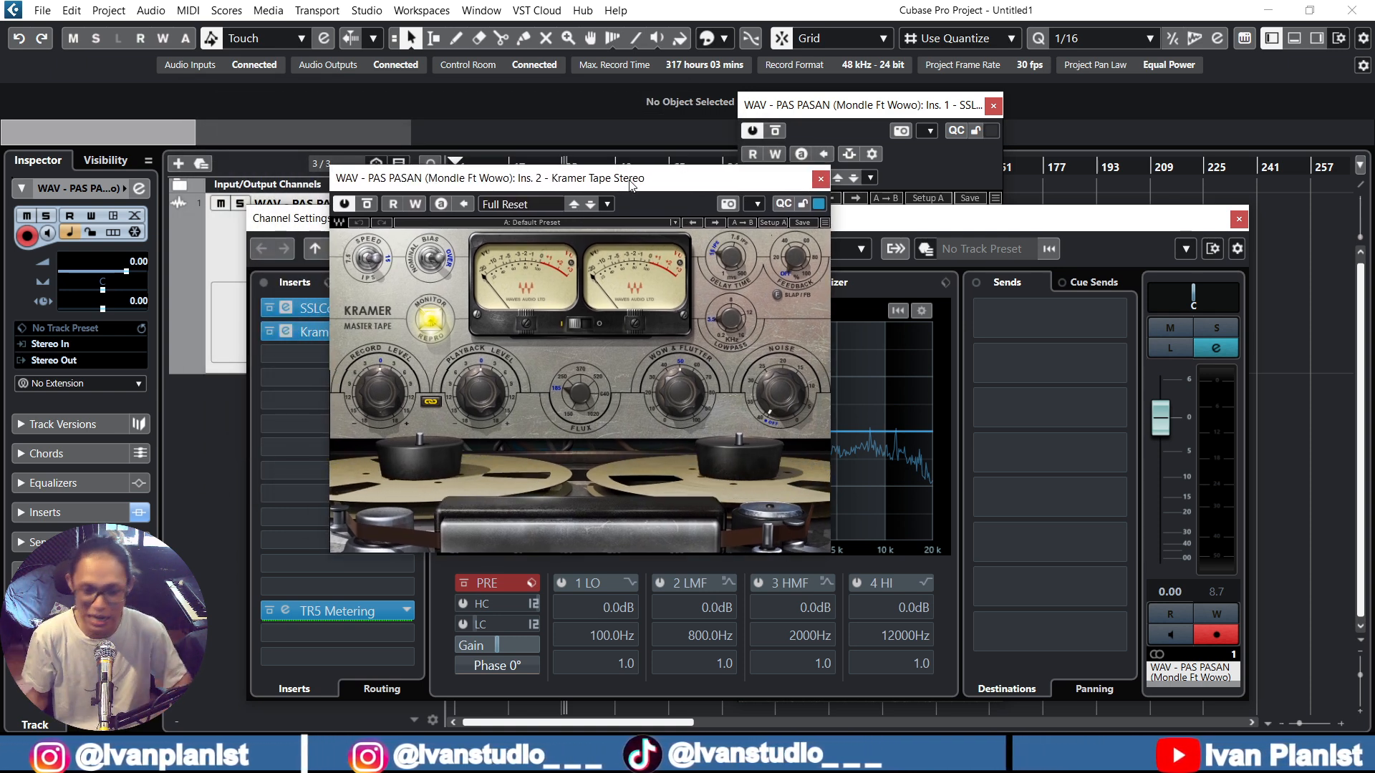
Unlink Kramer Tape's record and playback levels and adjust both during playback, setting the playback level to 4.7
key(space)
mouse_move(392, 376)
mouse_down()
mouse_move(392, 415)
mouse_move(392, 399)
mouse_up()
drag(481, 388, 481, 383)
Bypass and re-enable Kramer Tape twice during playback to compare the track with and without tape saturation
click(368, 204)
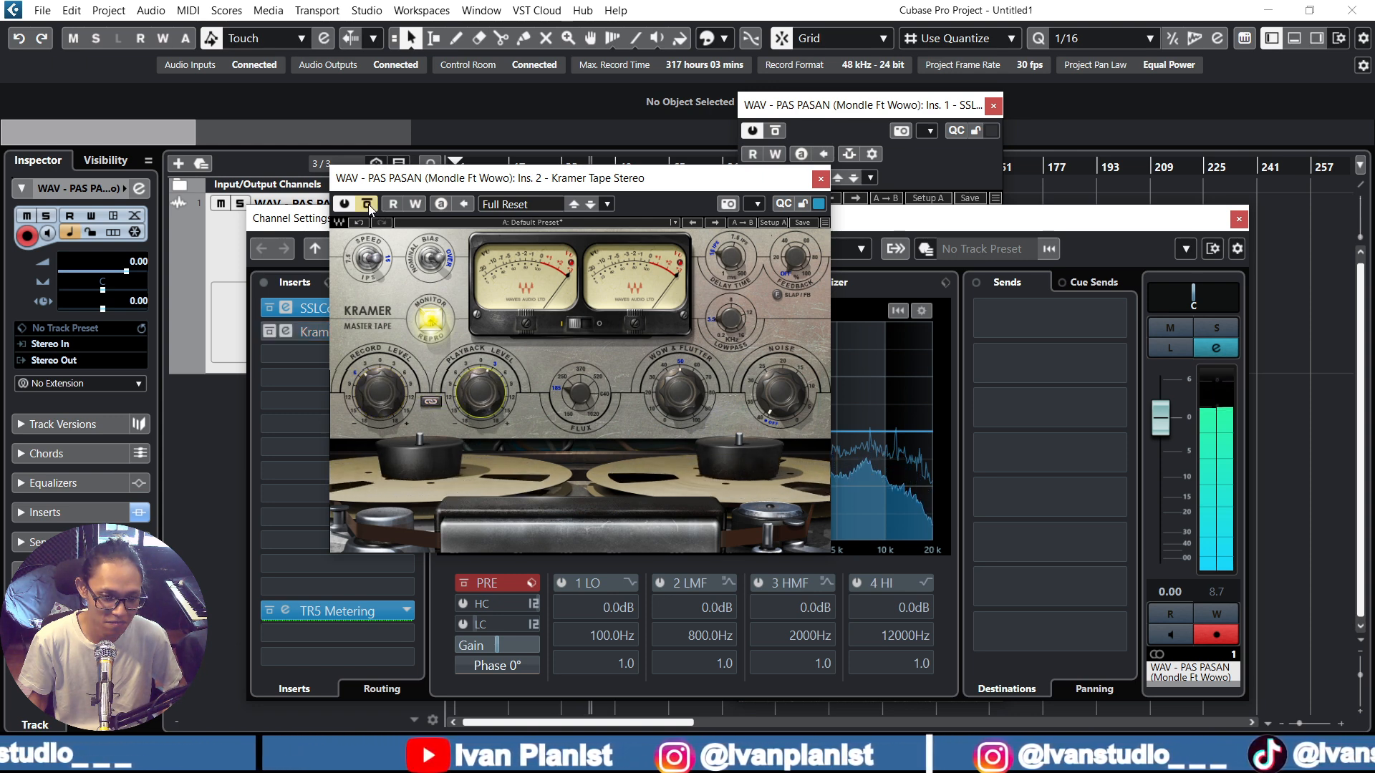
click(368, 204)
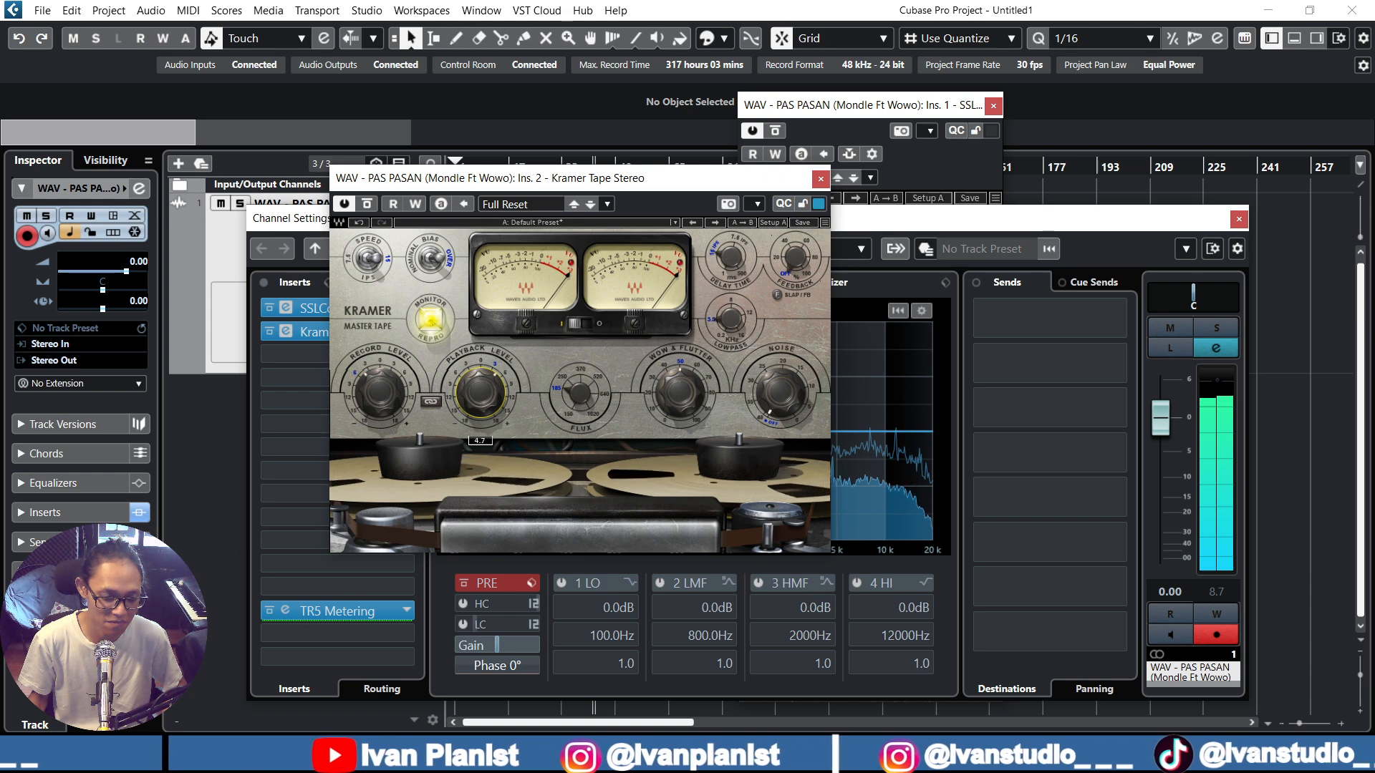
click(368, 203)
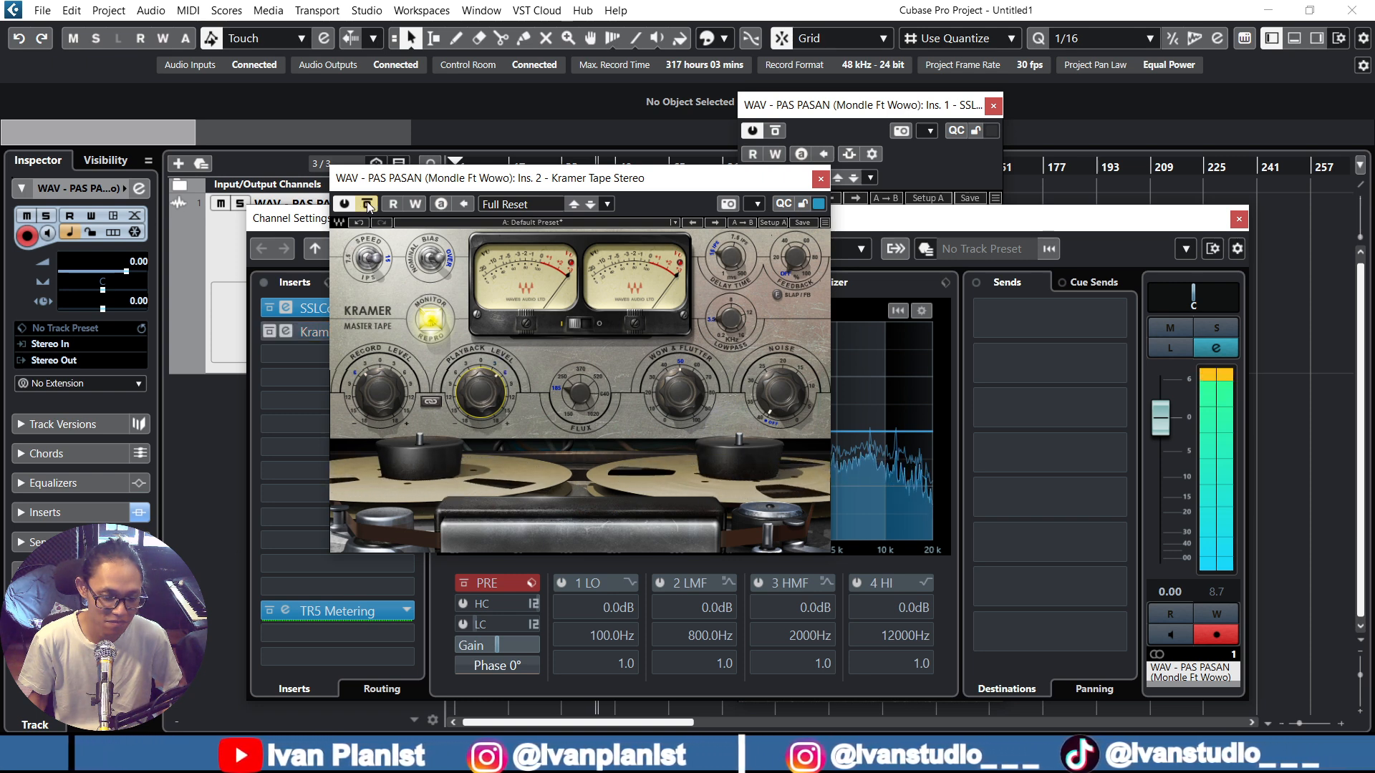
click(367, 203)
Set Kramer Tape's record level to -2.6 and compare the result against the bypassed sound
drag(382, 392, 381, 375)
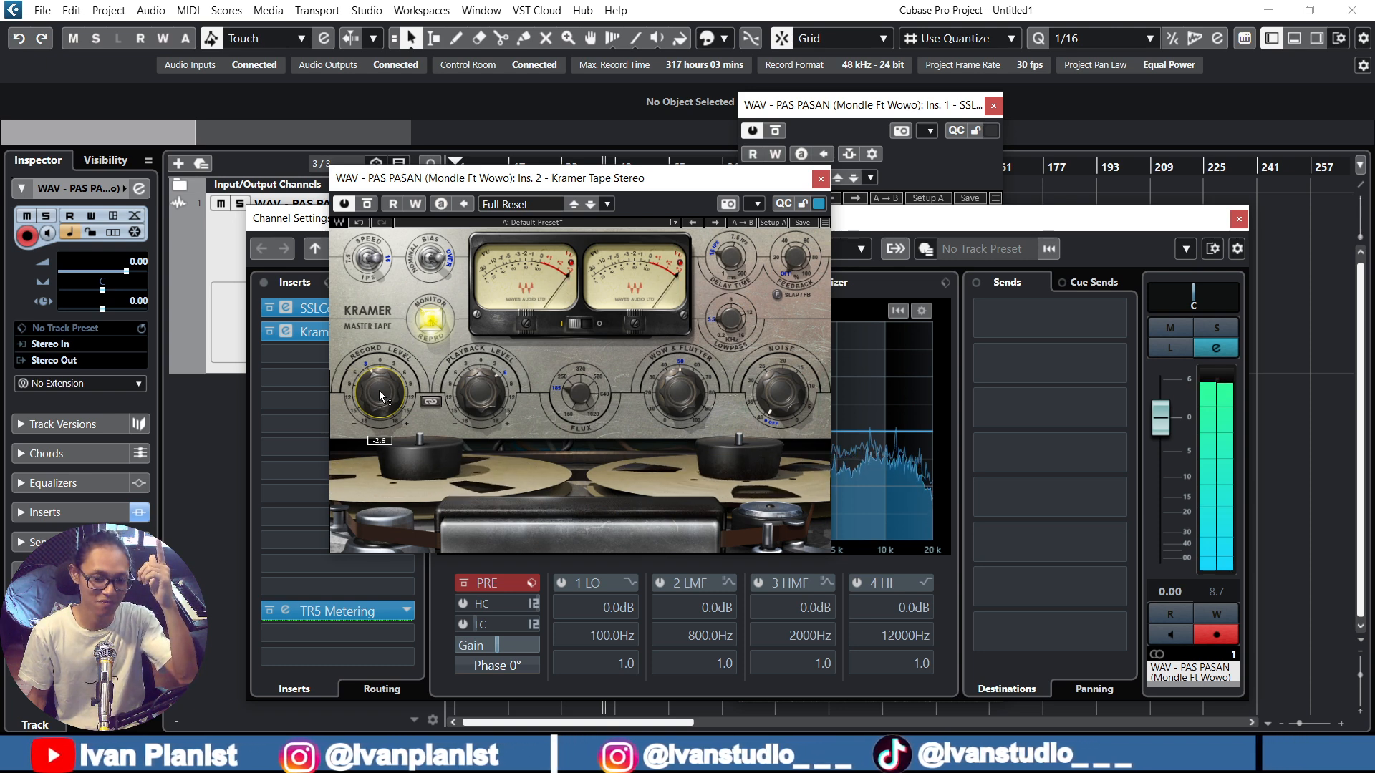
click(368, 208)
click(368, 208)
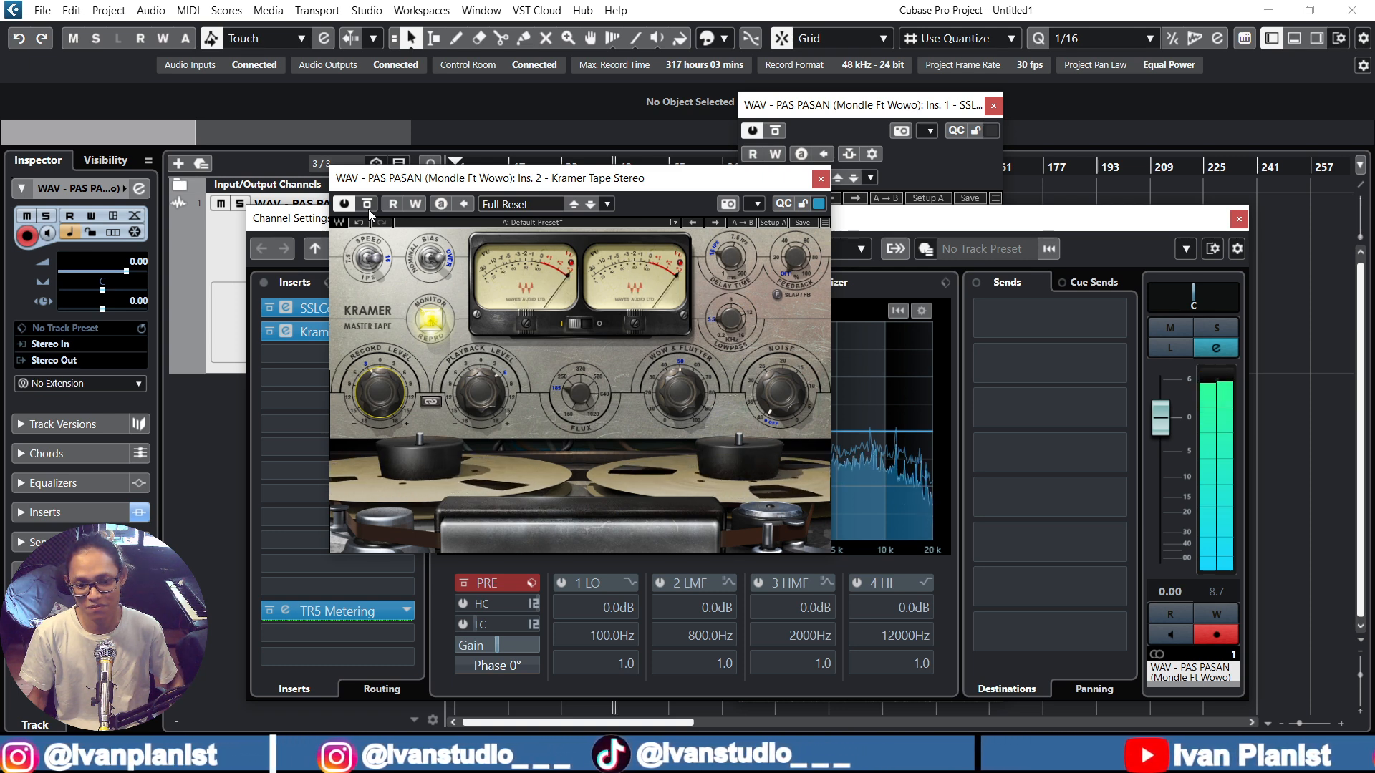
Open TR5 Metering and play several passages of the track to examine its peak, RMS and LUFS levels and stereo spread
click(285, 610)
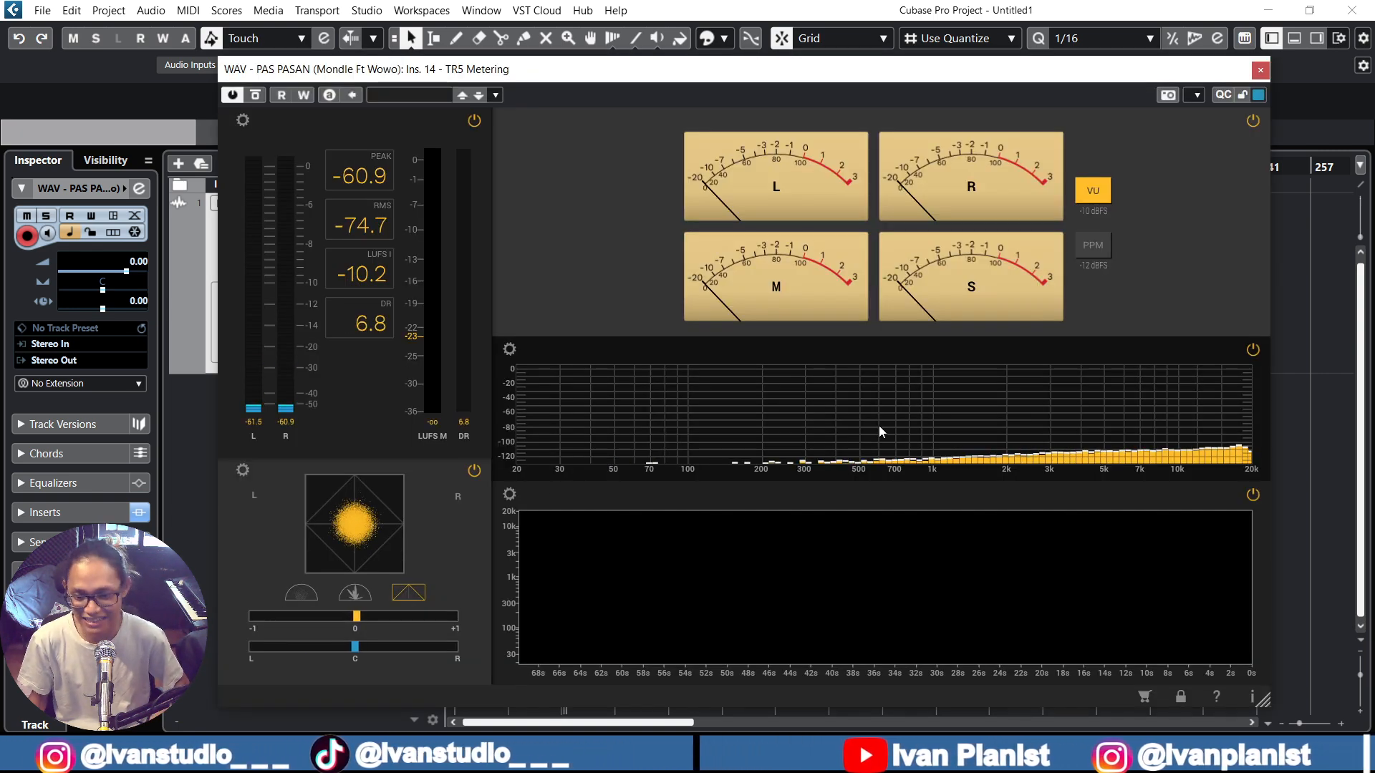
key(space)
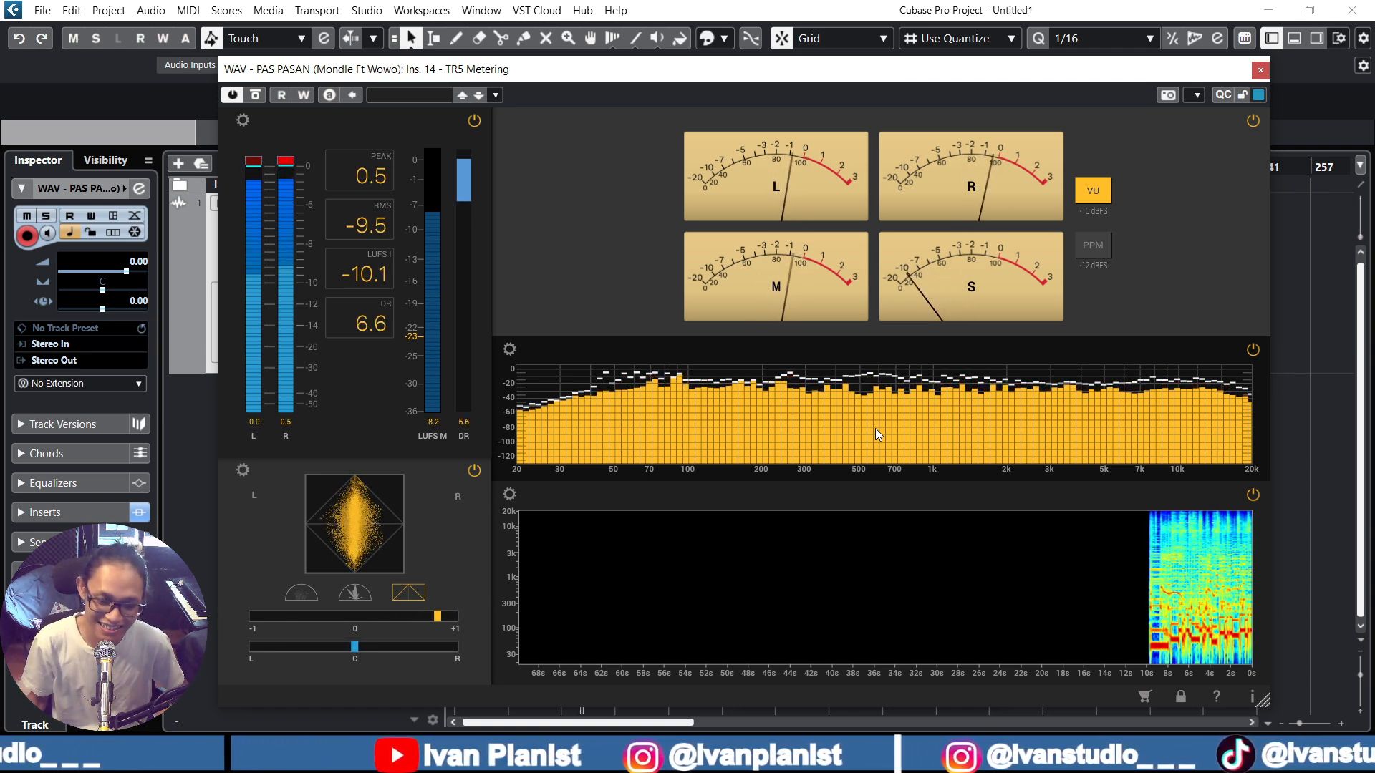
key(space)
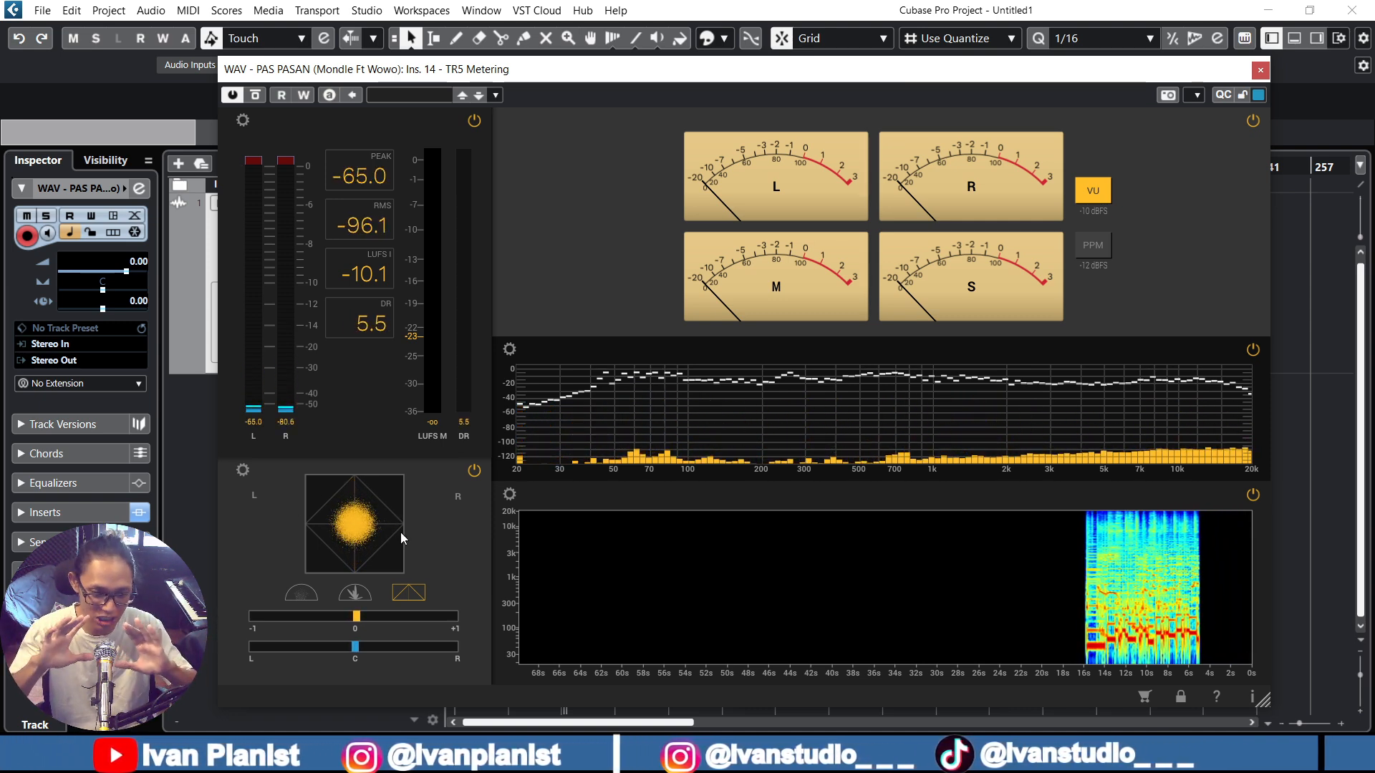
key(space)
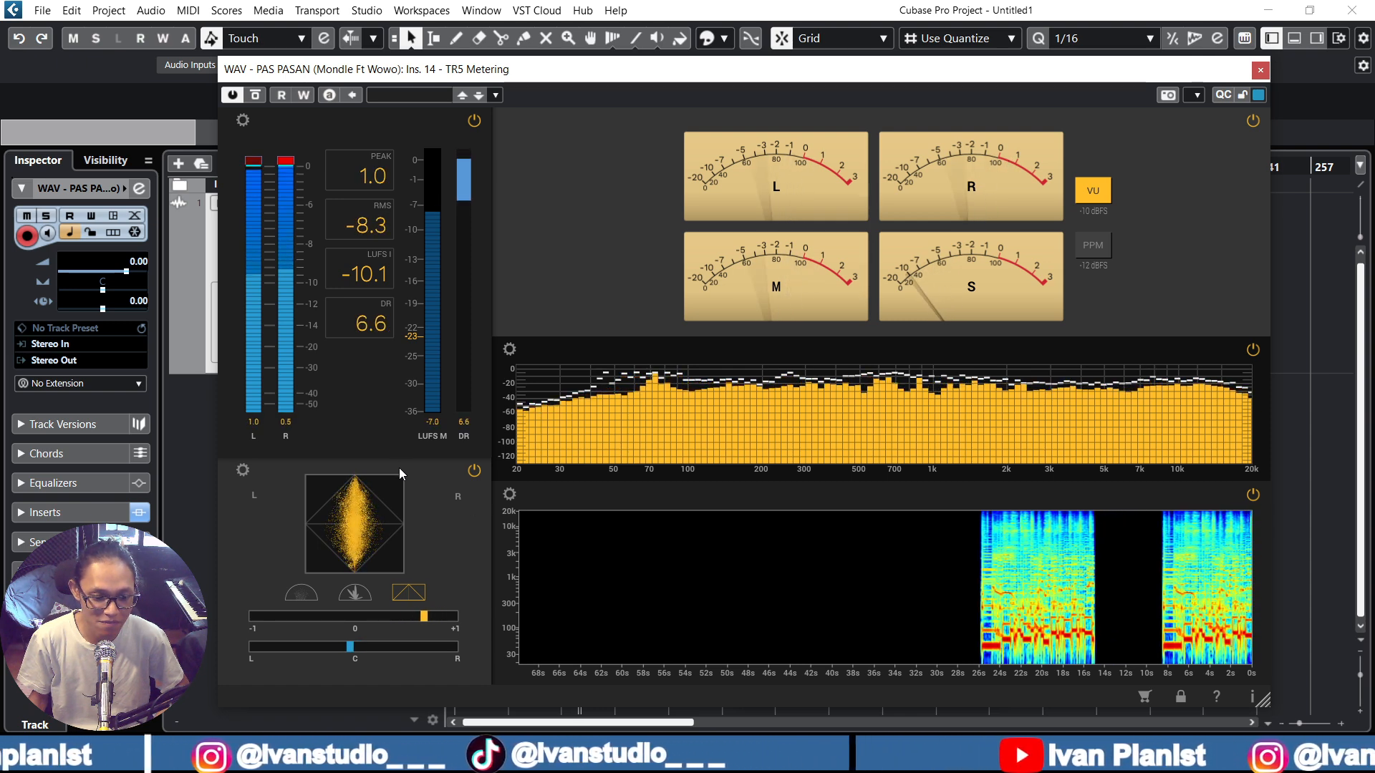
key(space)
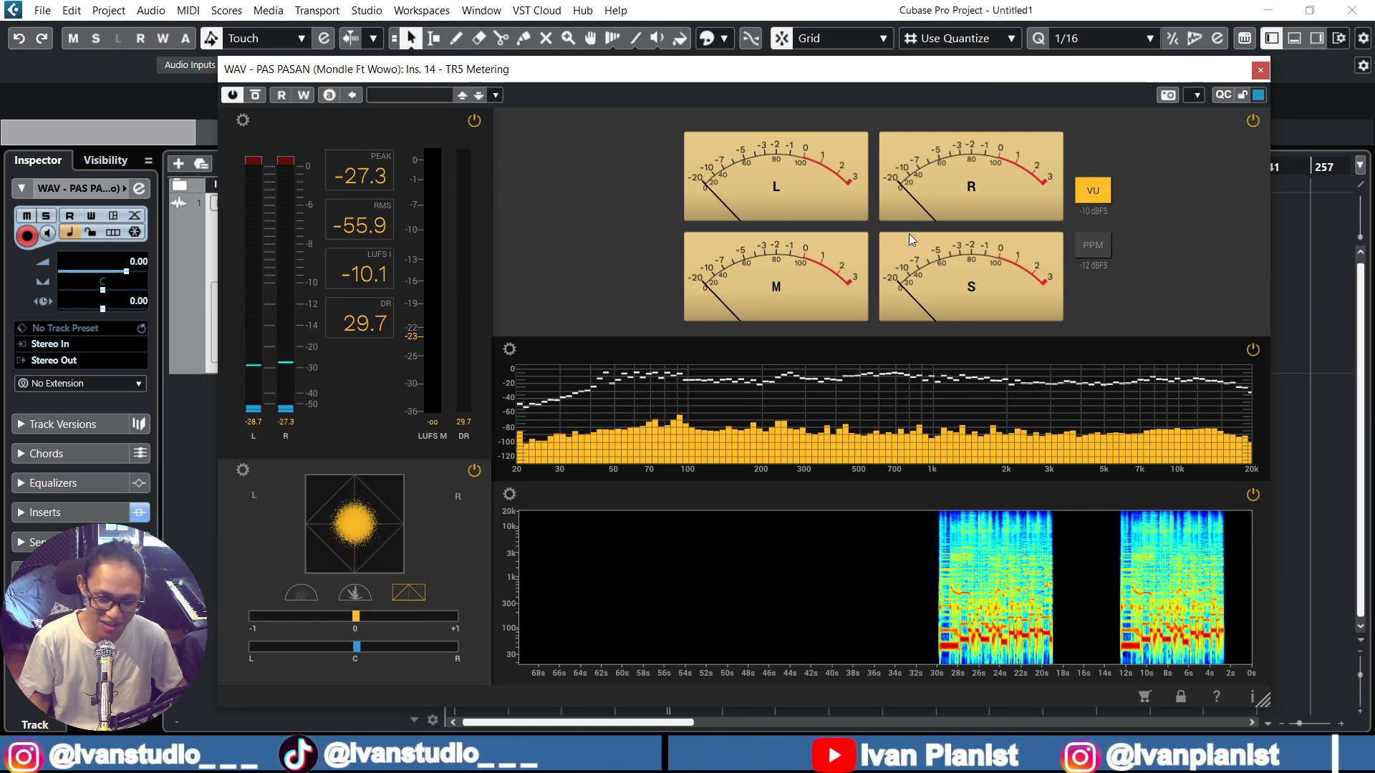
key(space)
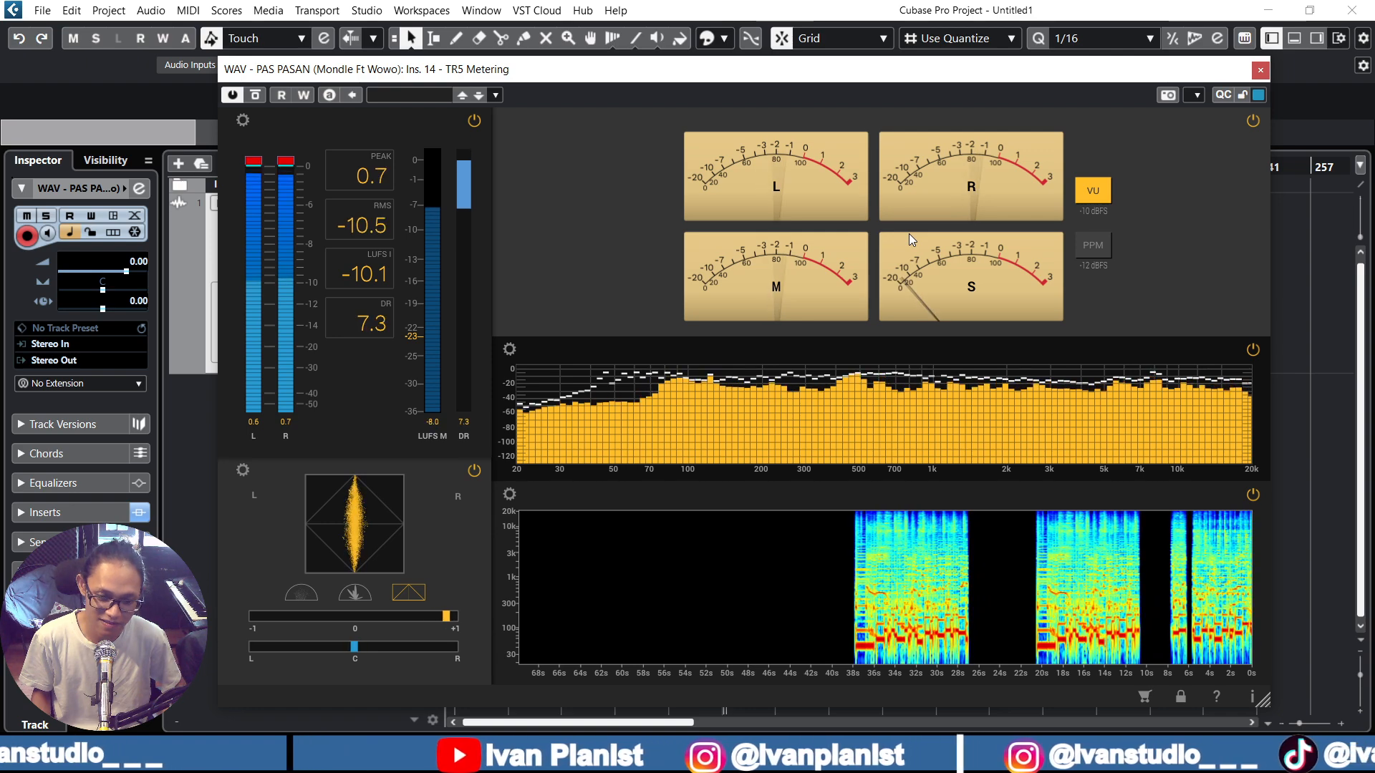
key(space)
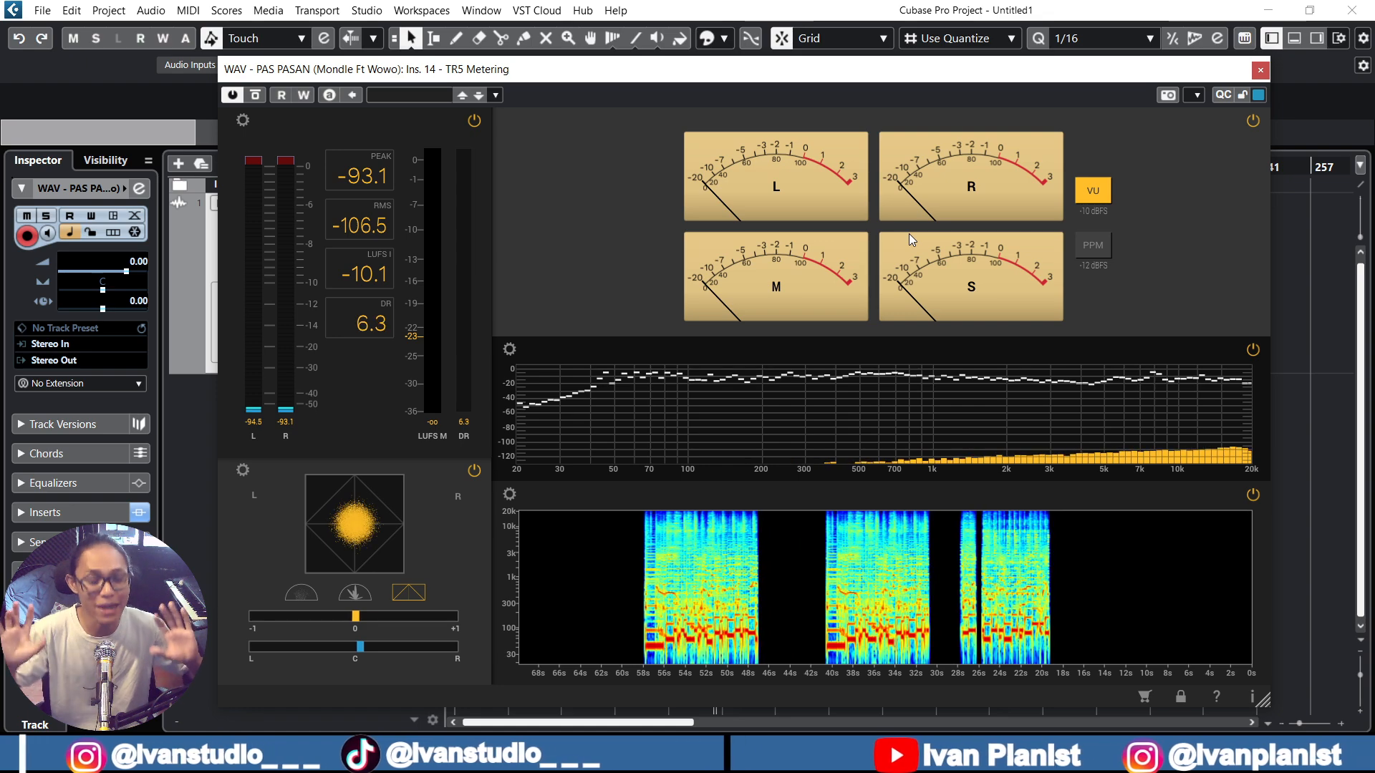
Play the track and examine its stereo image, switching the TR5 Metering stereo display from the diamond to a half-circle view
key(space)
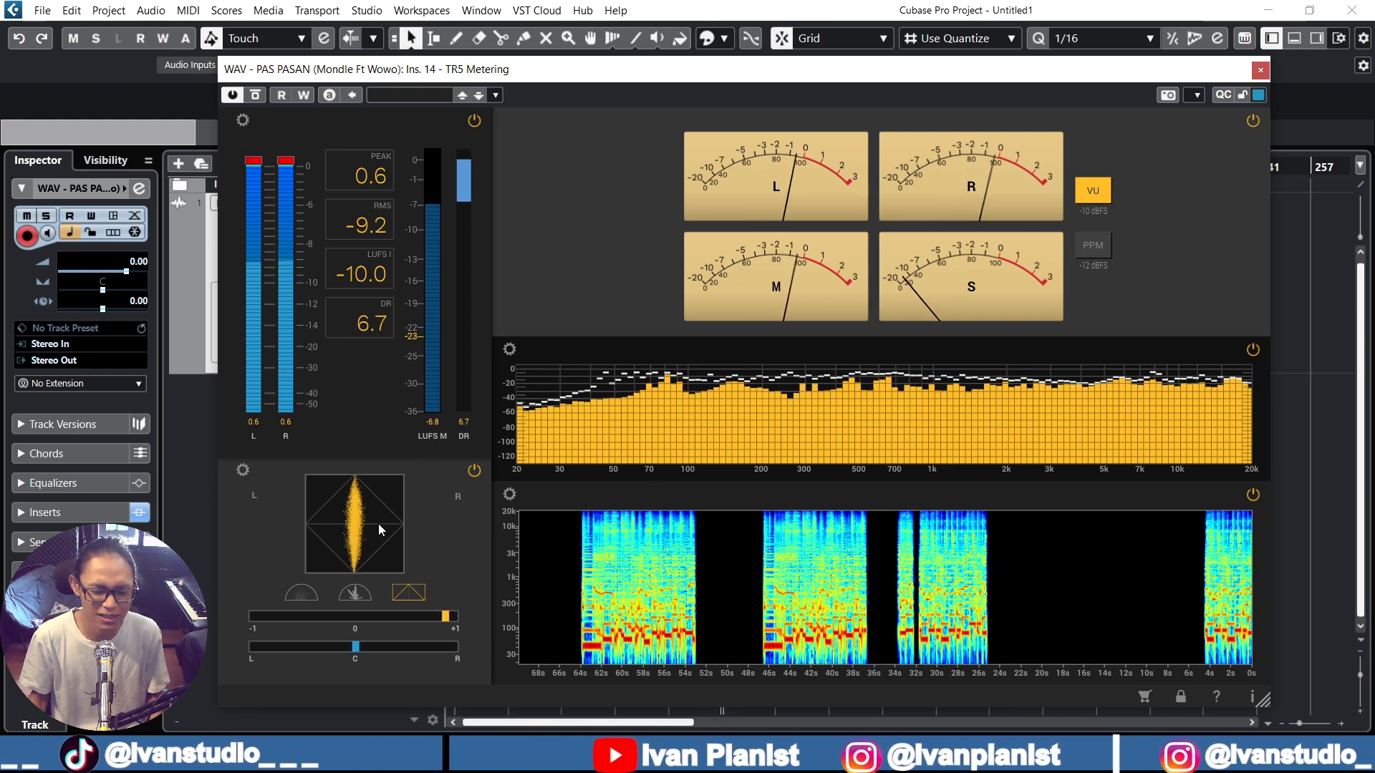
key(space)
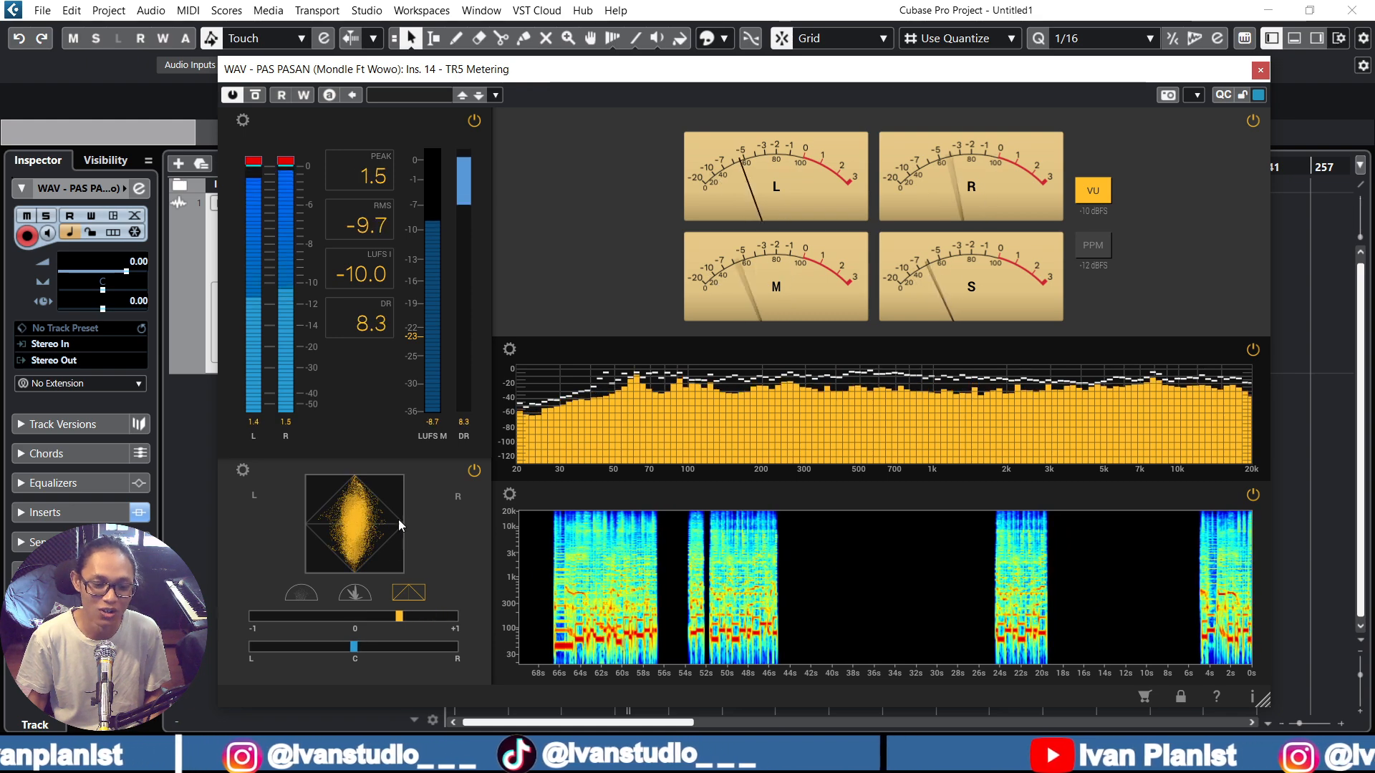
click(356, 593)
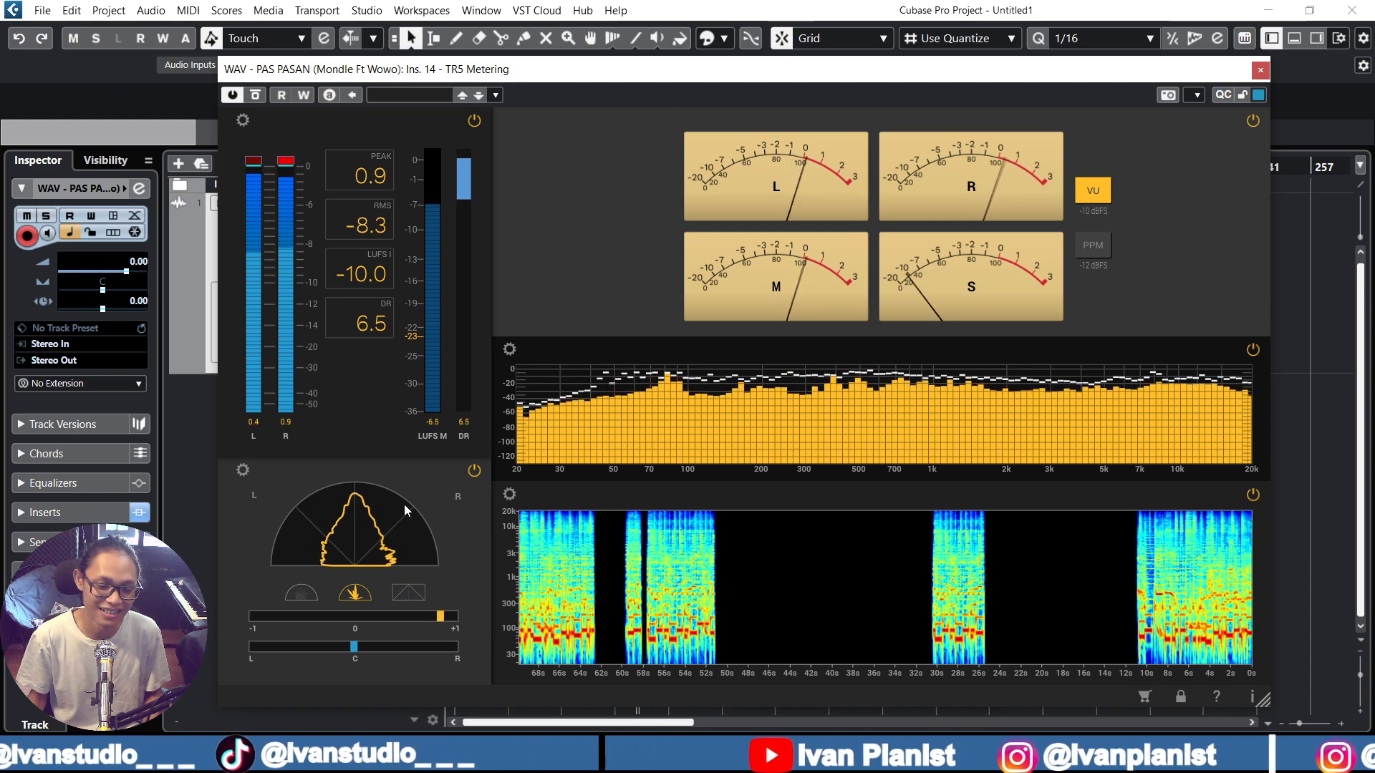
key(space)
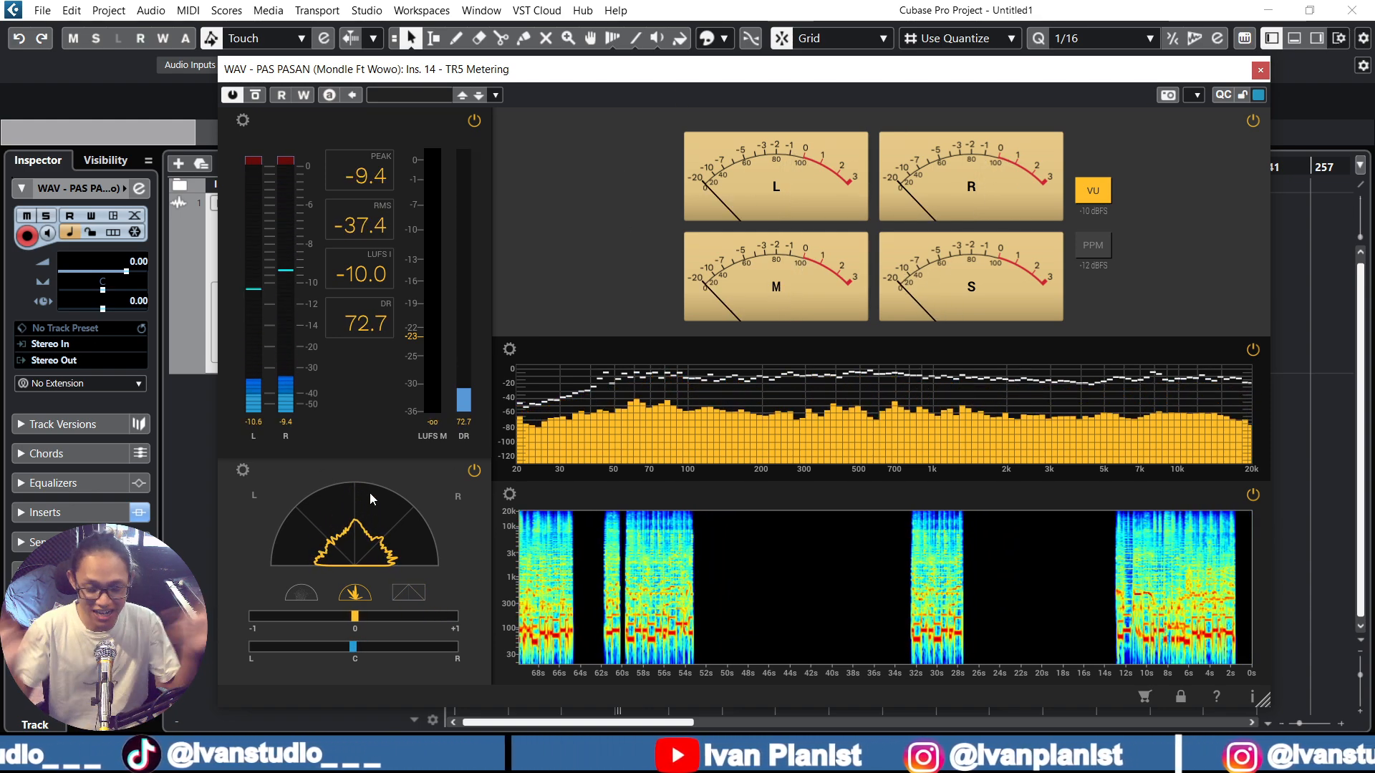
Move TR5 Metering beside the inserts list, bypass the SSL compressor and Kramer Tape, and examine the unprocessed track's stereo image
drag(585, 72, 795, 69)
click(267, 328)
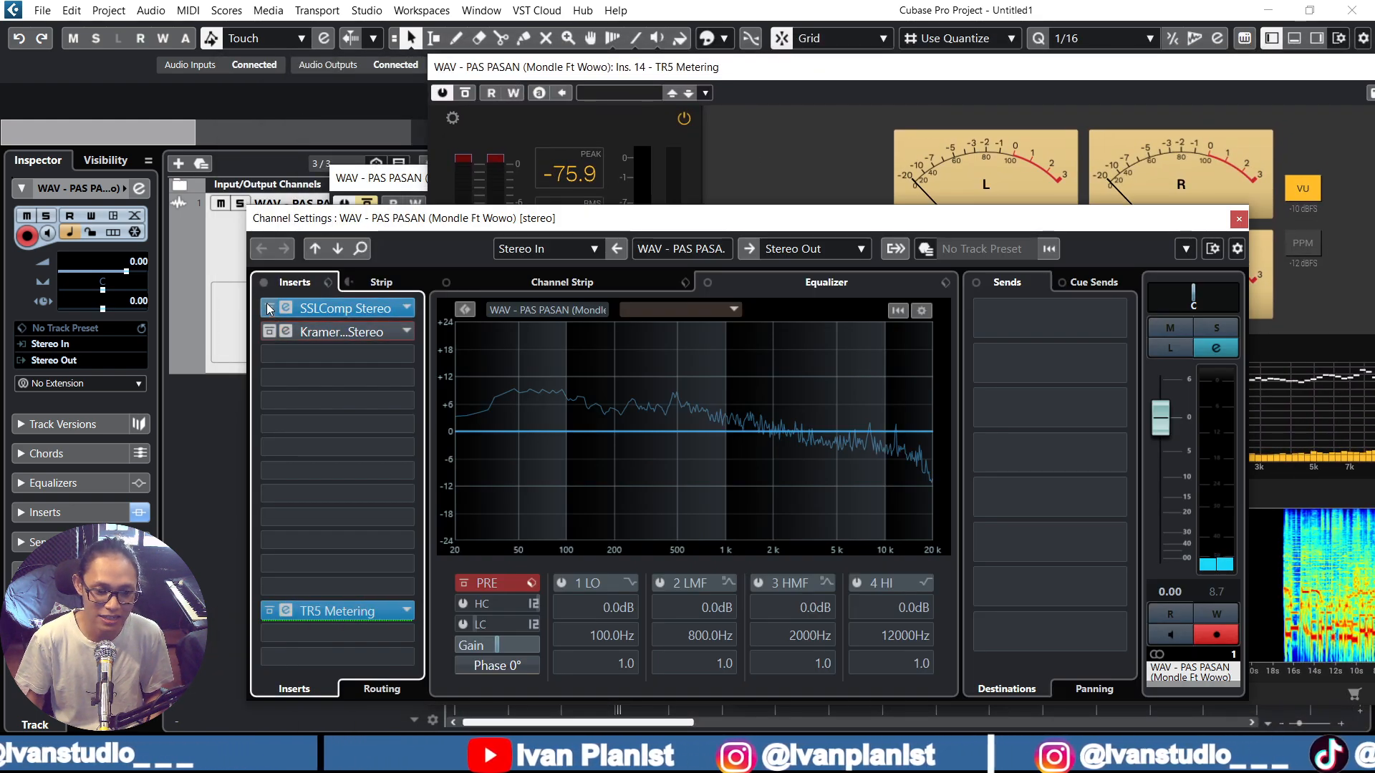
click(886, 86)
key(space)
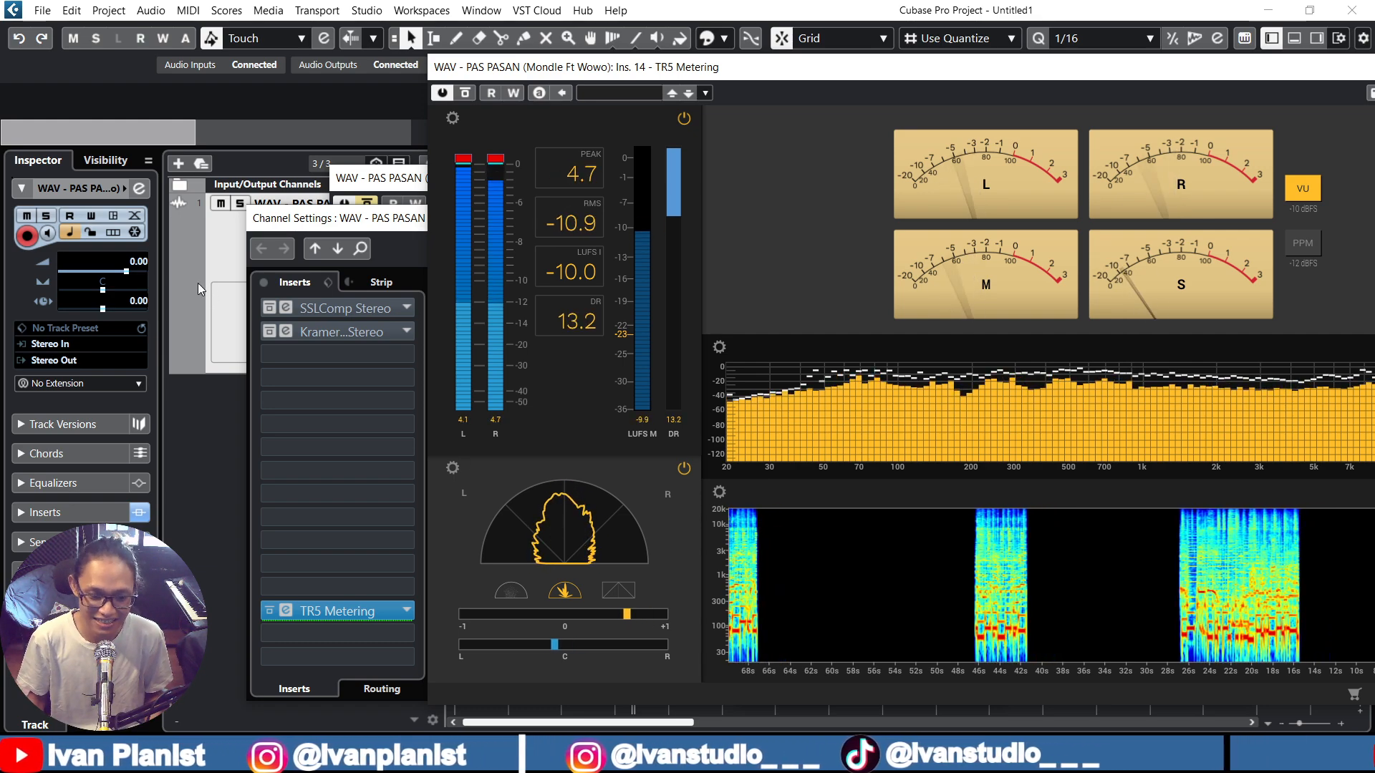
Re-enable Kramer Tape and the SSL compressor and examine the processed track's stereo image and loudness during playback
click(272, 333)
click(272, 334)
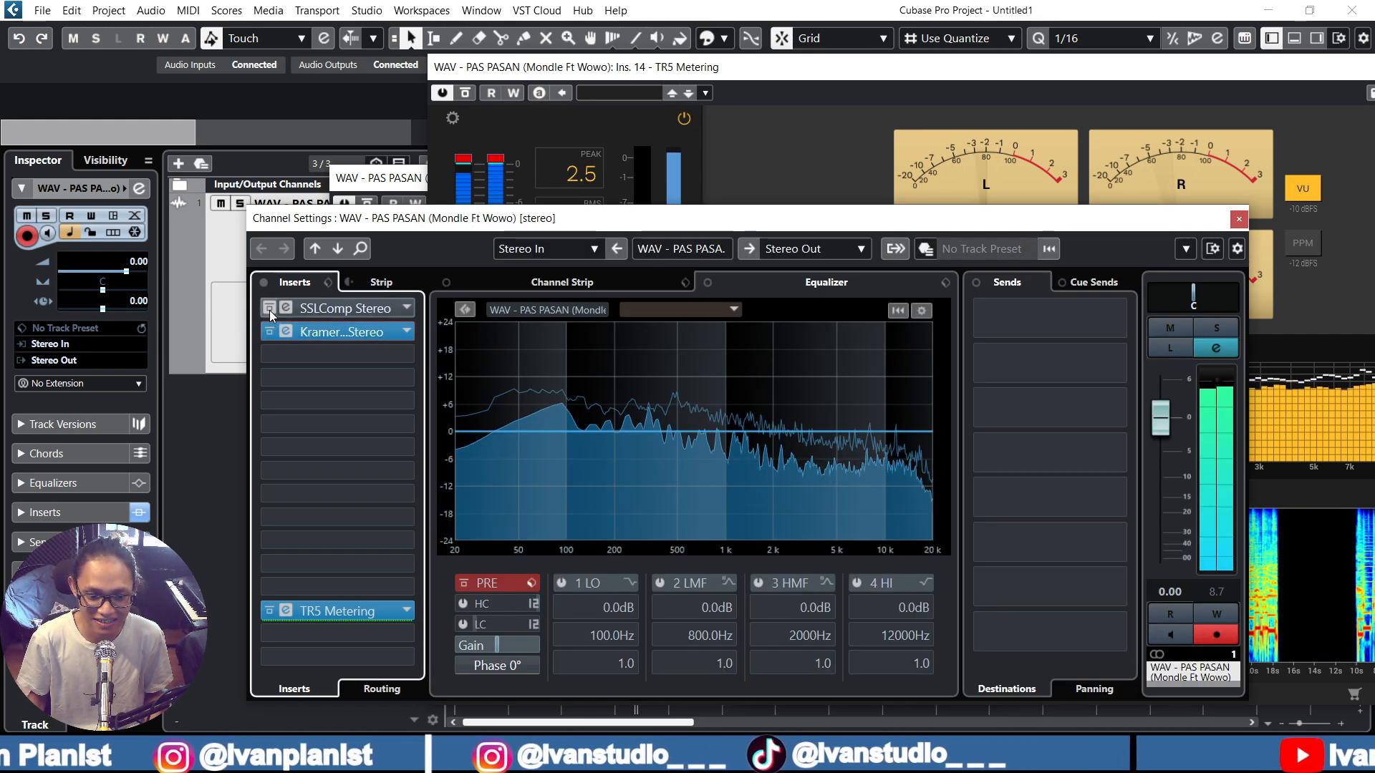
click(269, 309)
click(800, 101)
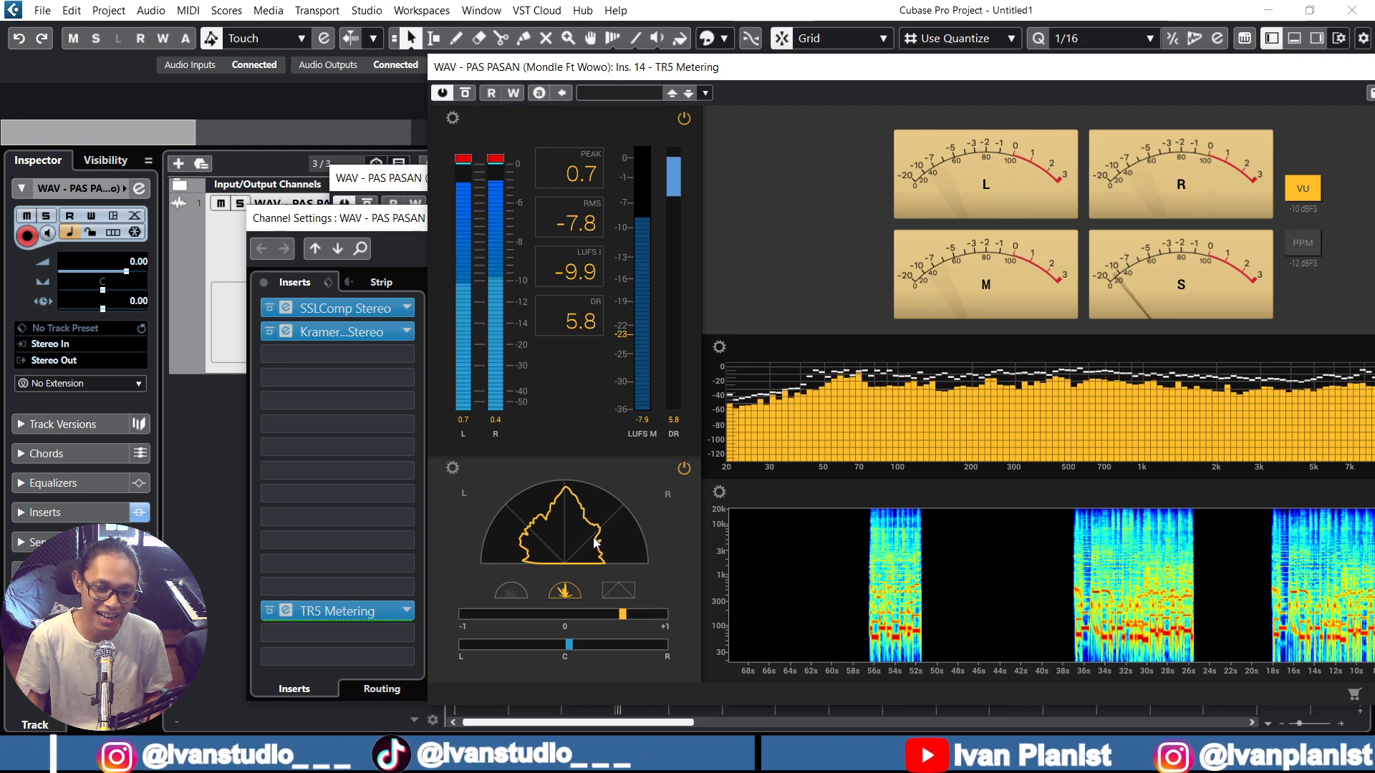
key(space)
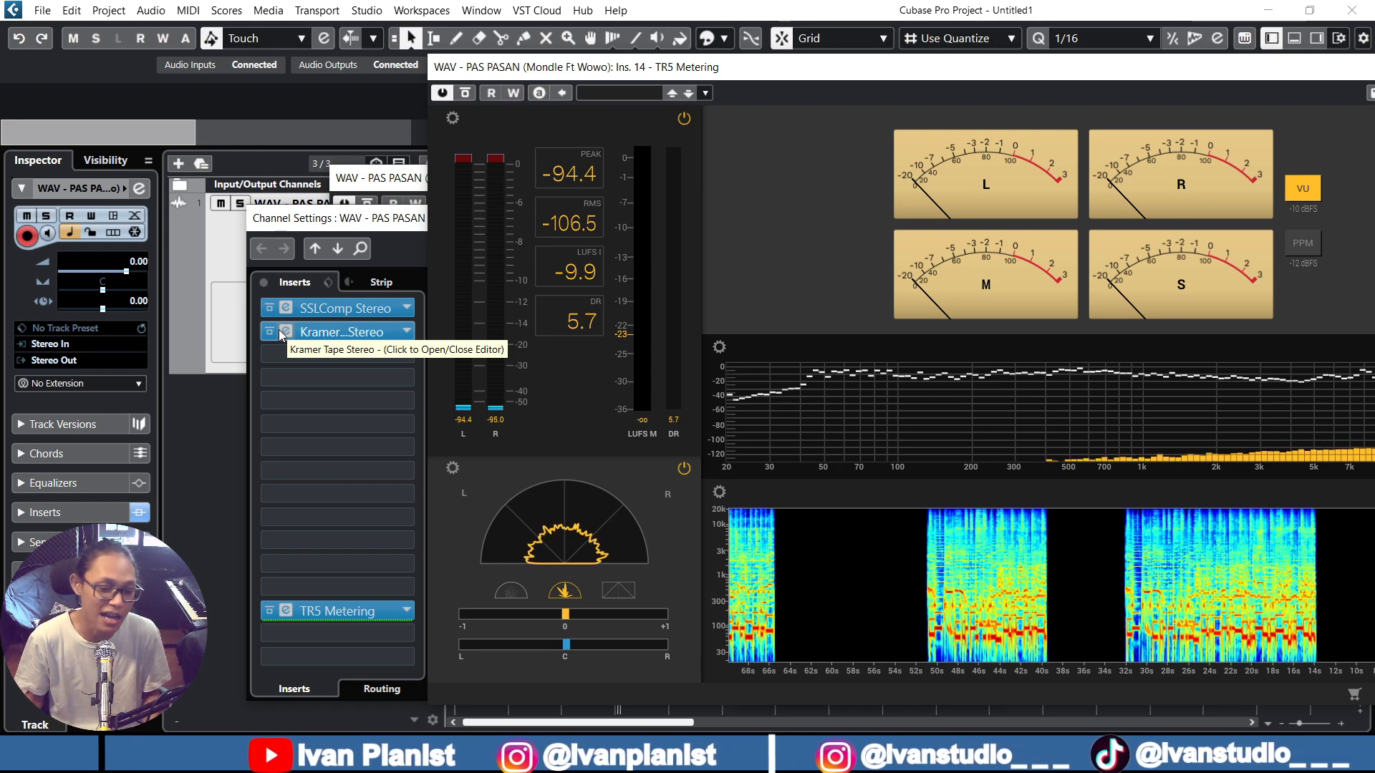
key(space)
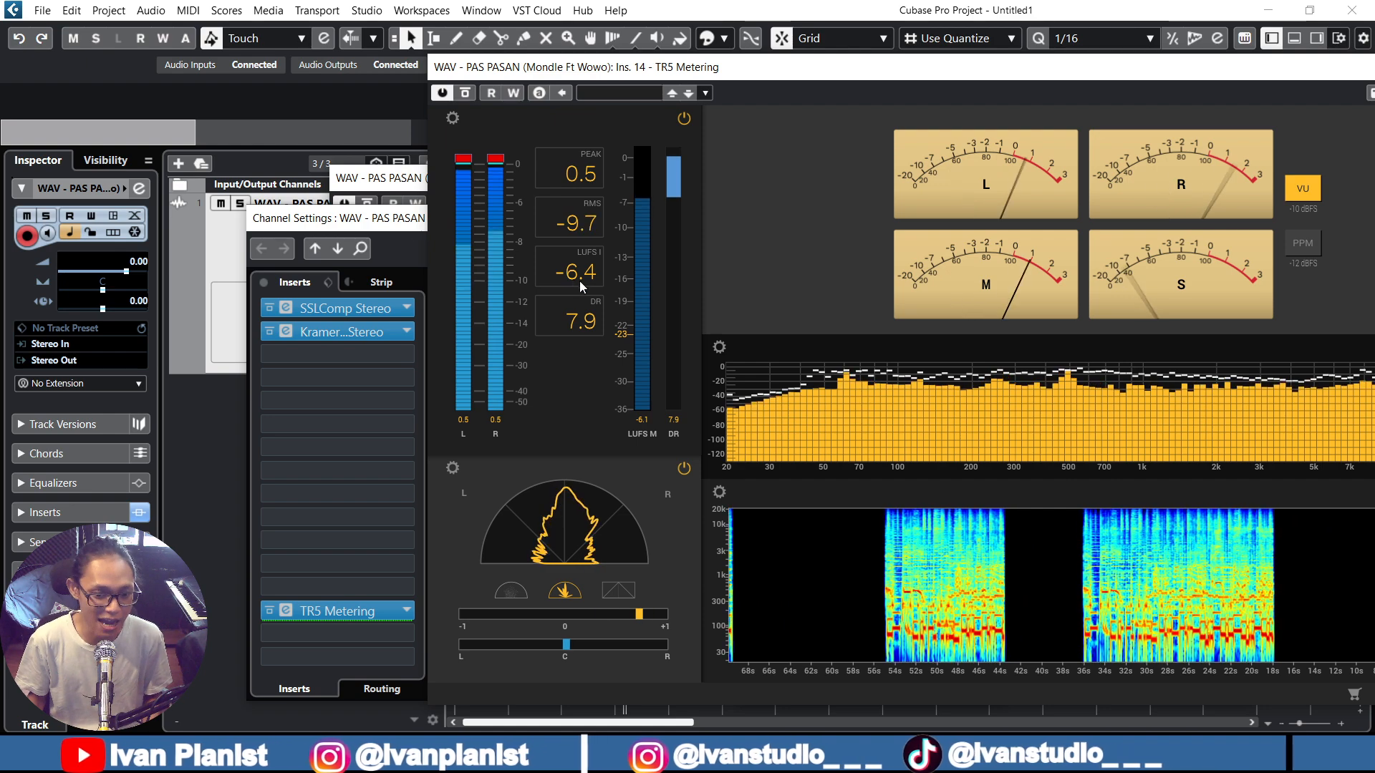
key(space)
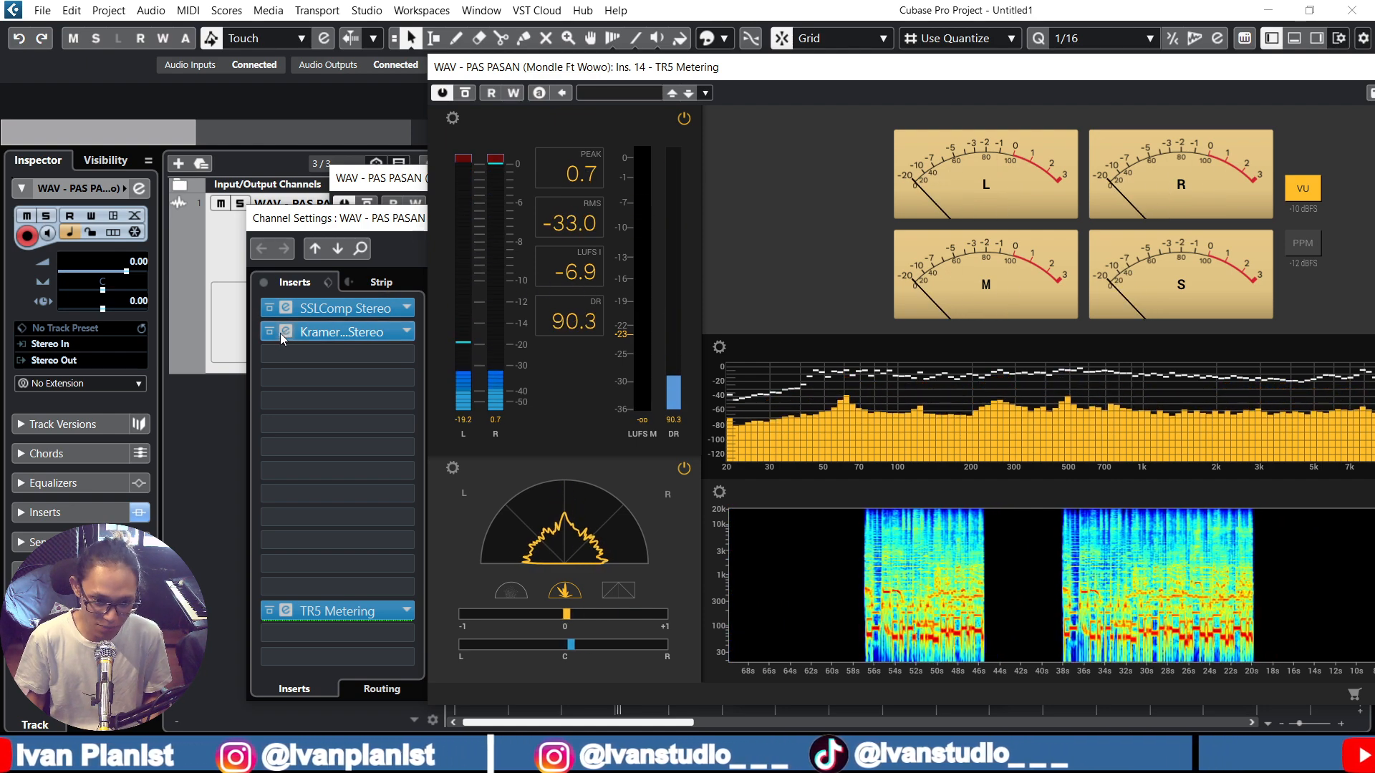
Bypass both processing inserts again and play the track to examine its unprocessed LUFS loudness
click(269, 332)
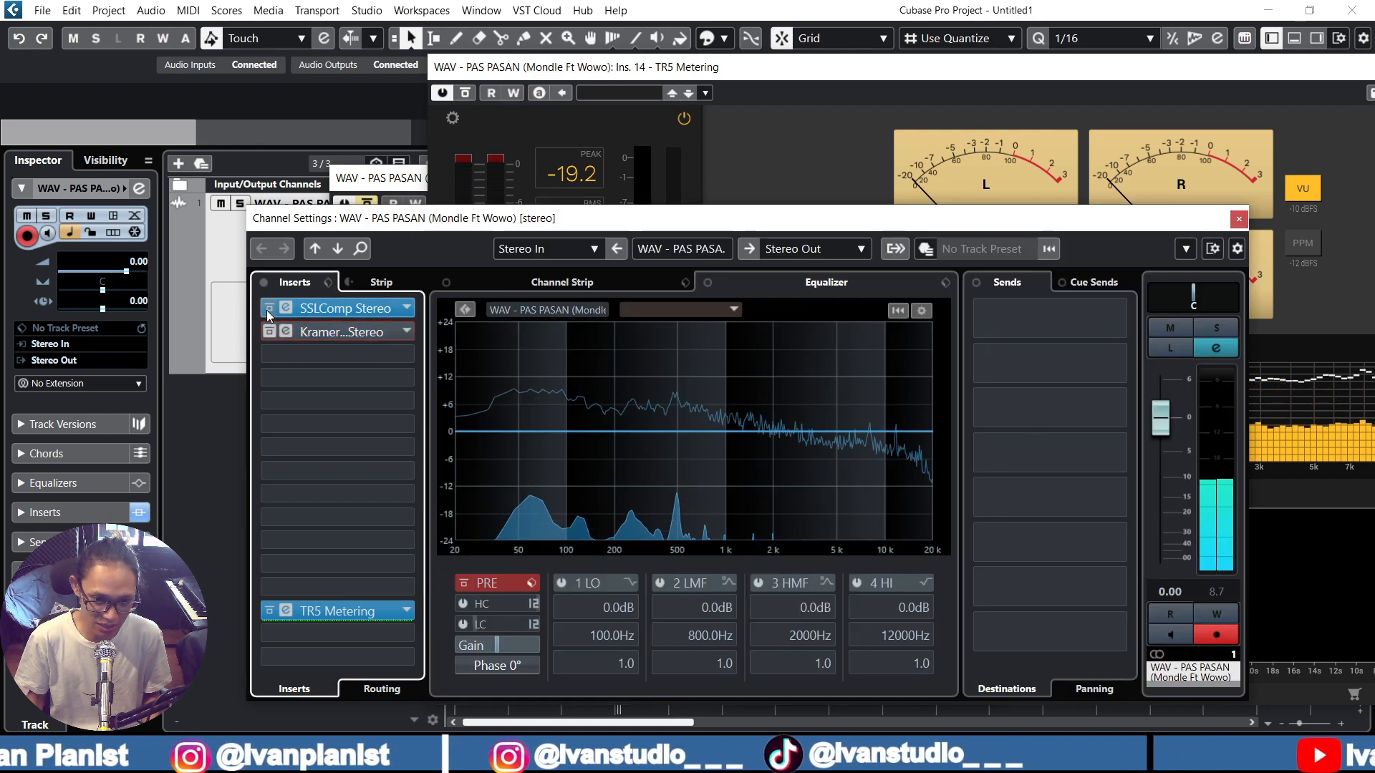
click(779, 104)
key(space)
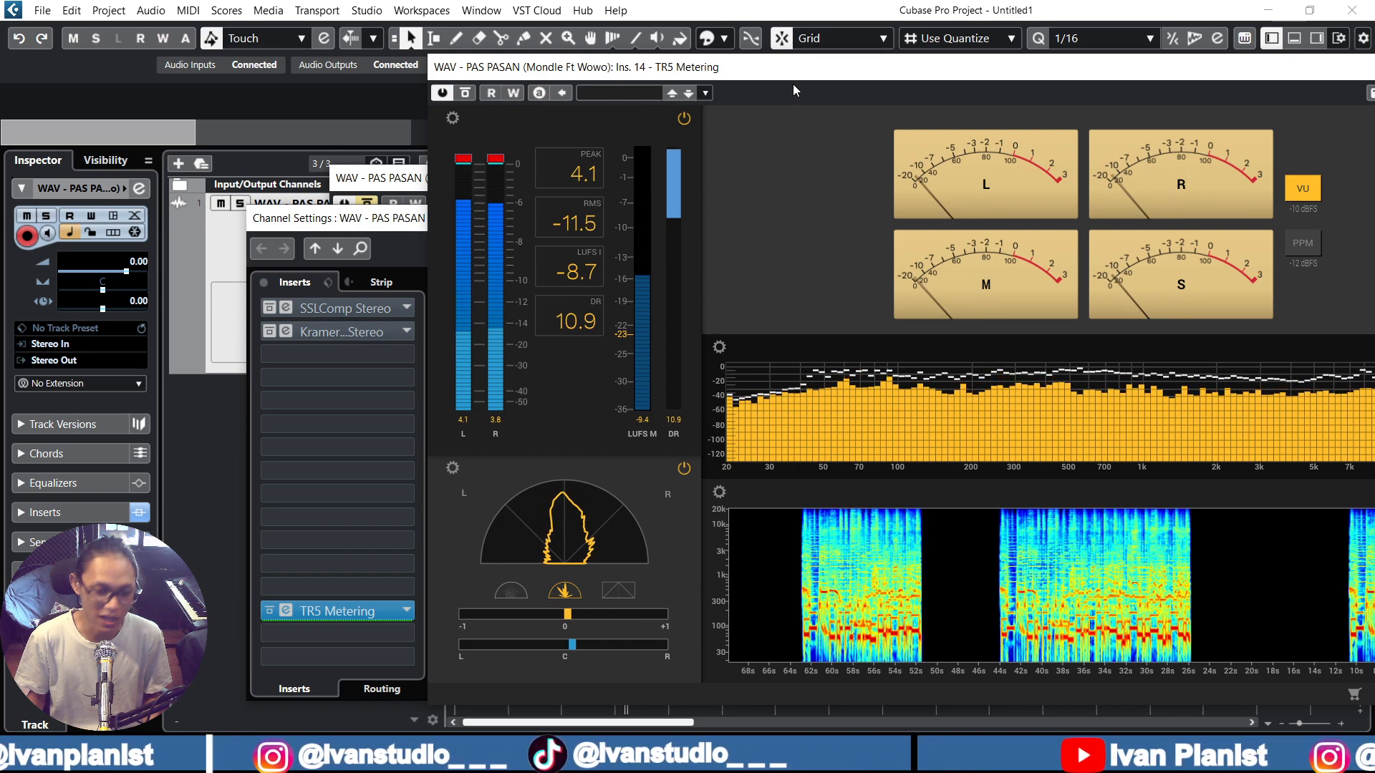
Turn Kramer Tape and the SSL compressor back on and close the track's Channel Settings window
click(269, 332)
click(270, 309)
click(1233, 219)
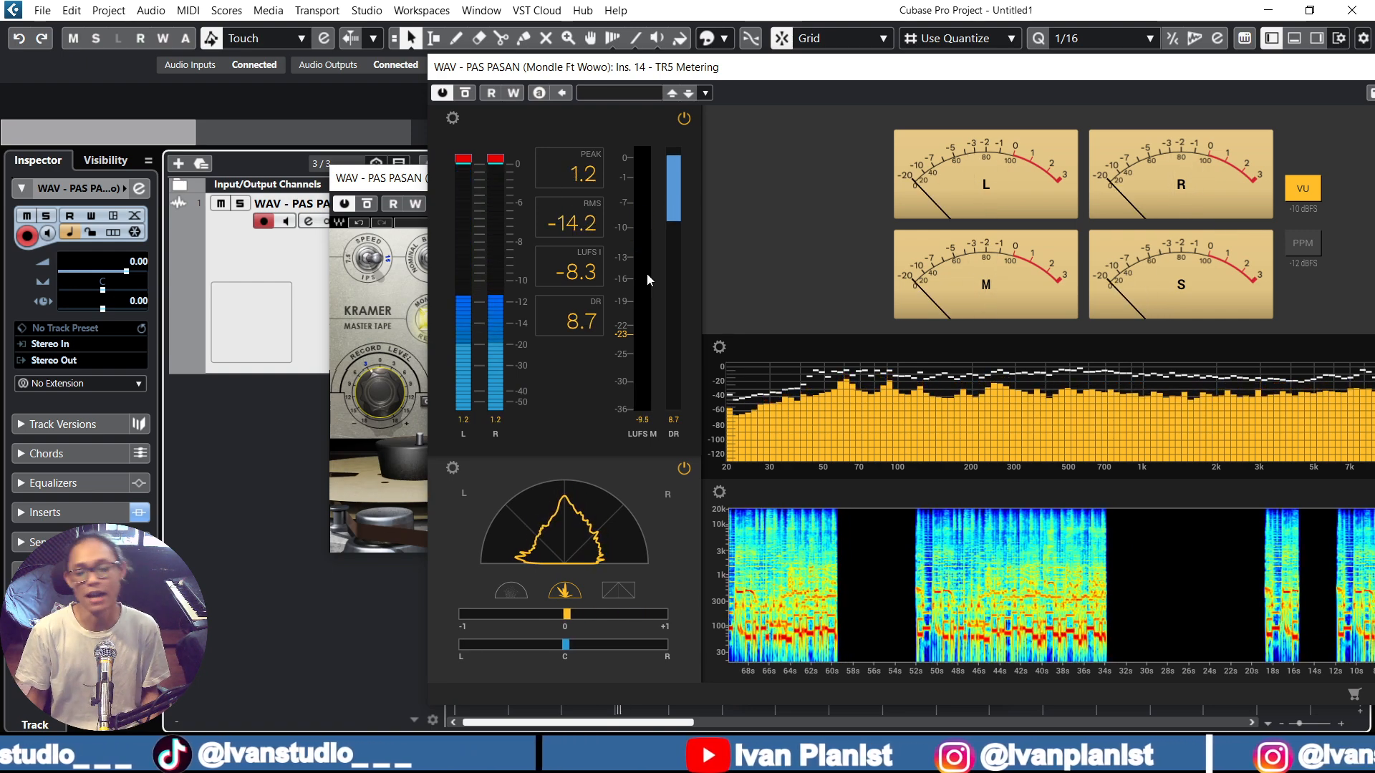
Close TR5 Metering and lay out the Kramer Tape and SSL compressor windows side by side, clear of the shortened track
drag(1092, 73, 864, 71)
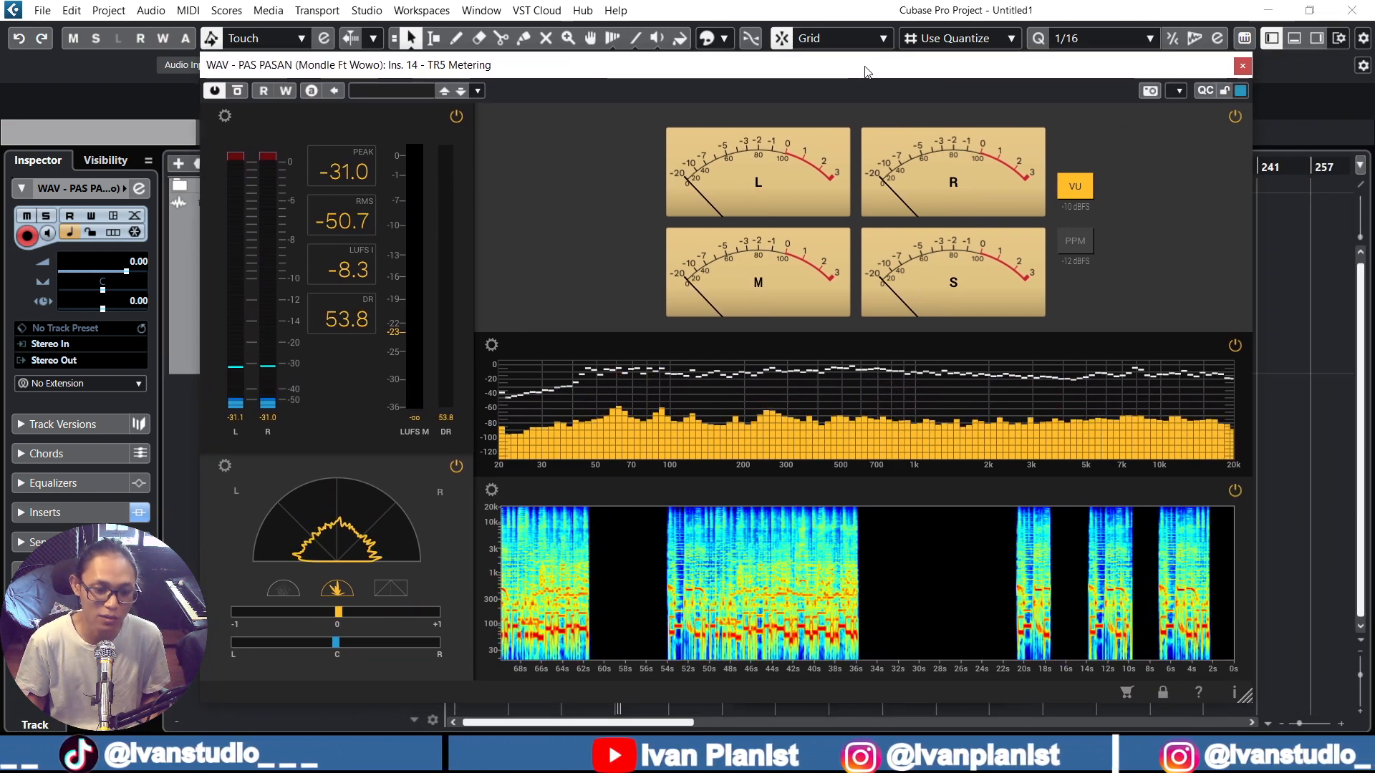
click(1240, 68)
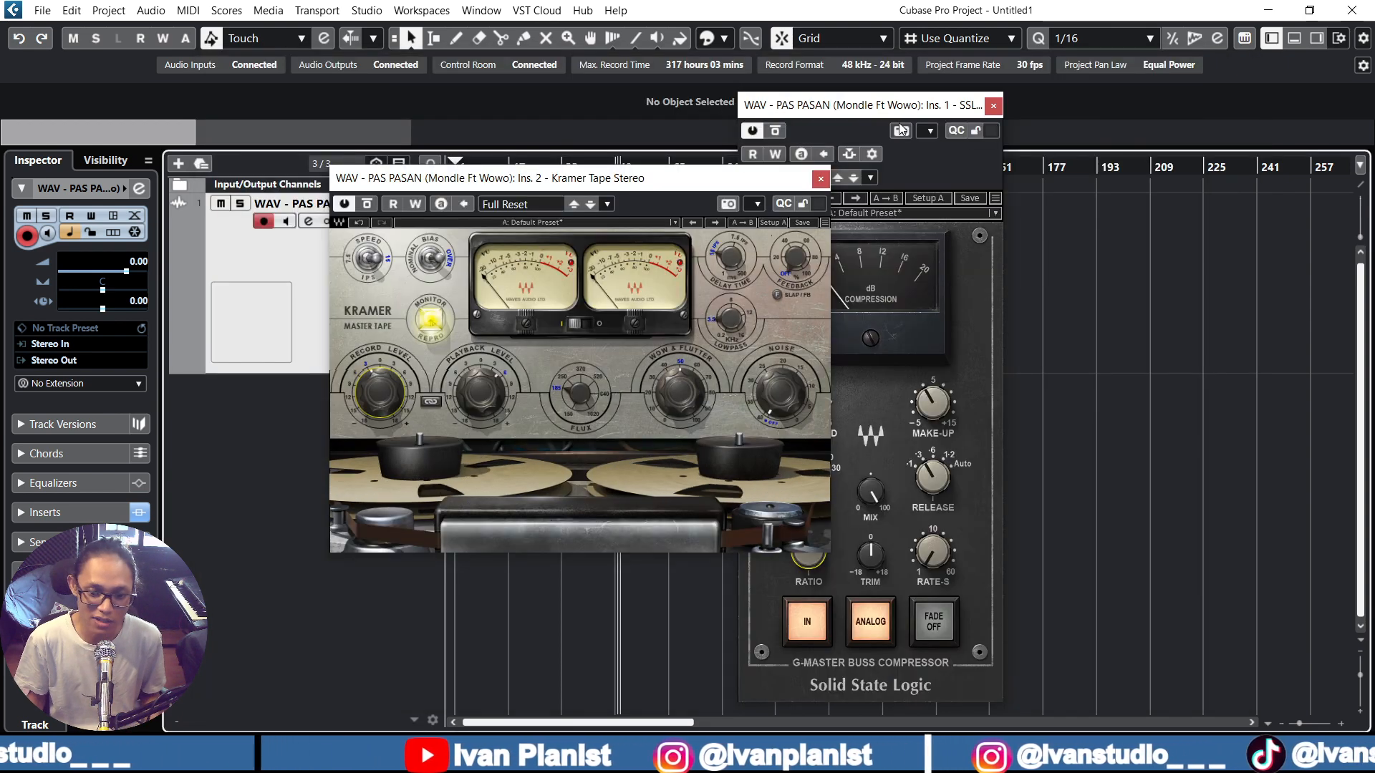
drag(895, 104, 1125, 99)
drag(742, 191, 861, 341)
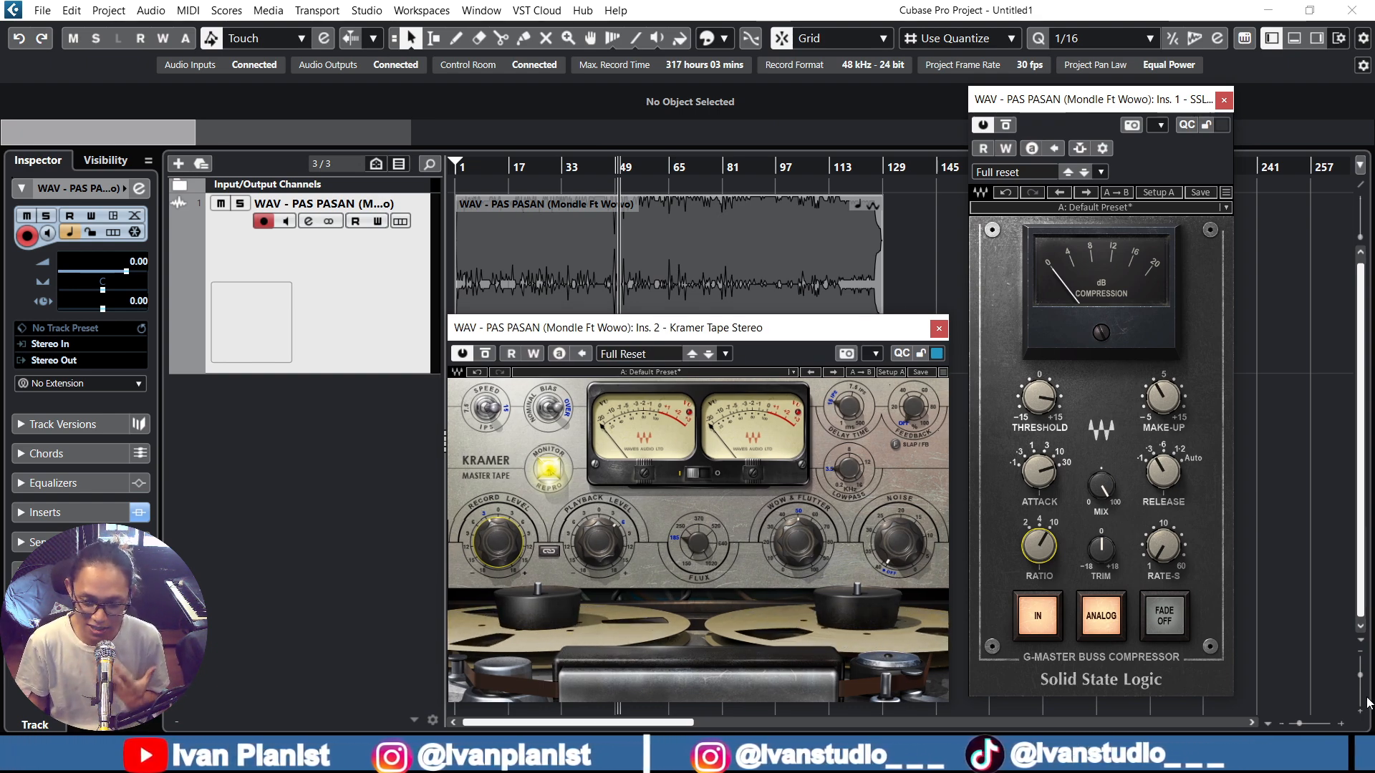
scroll(1362, 678, down, 3)
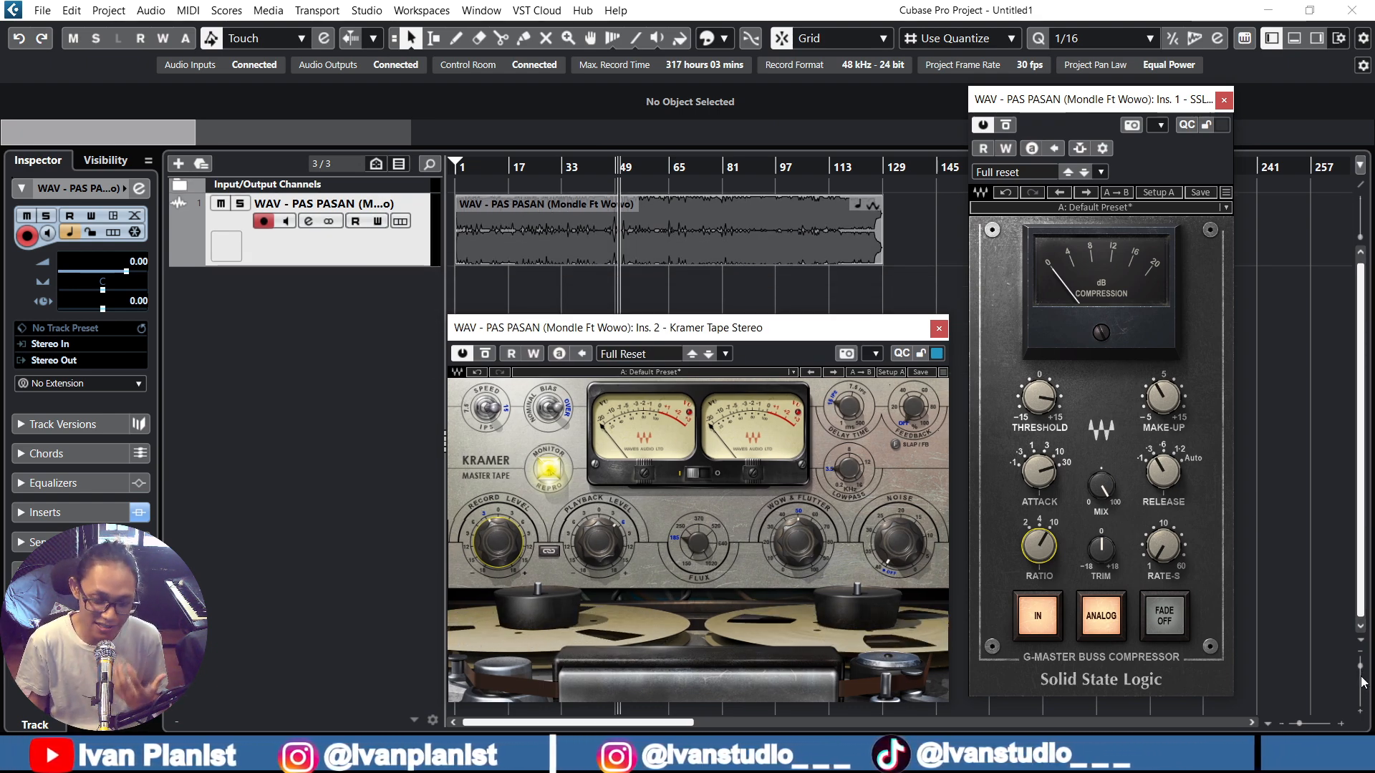
drag(845, 334, 842, 288)
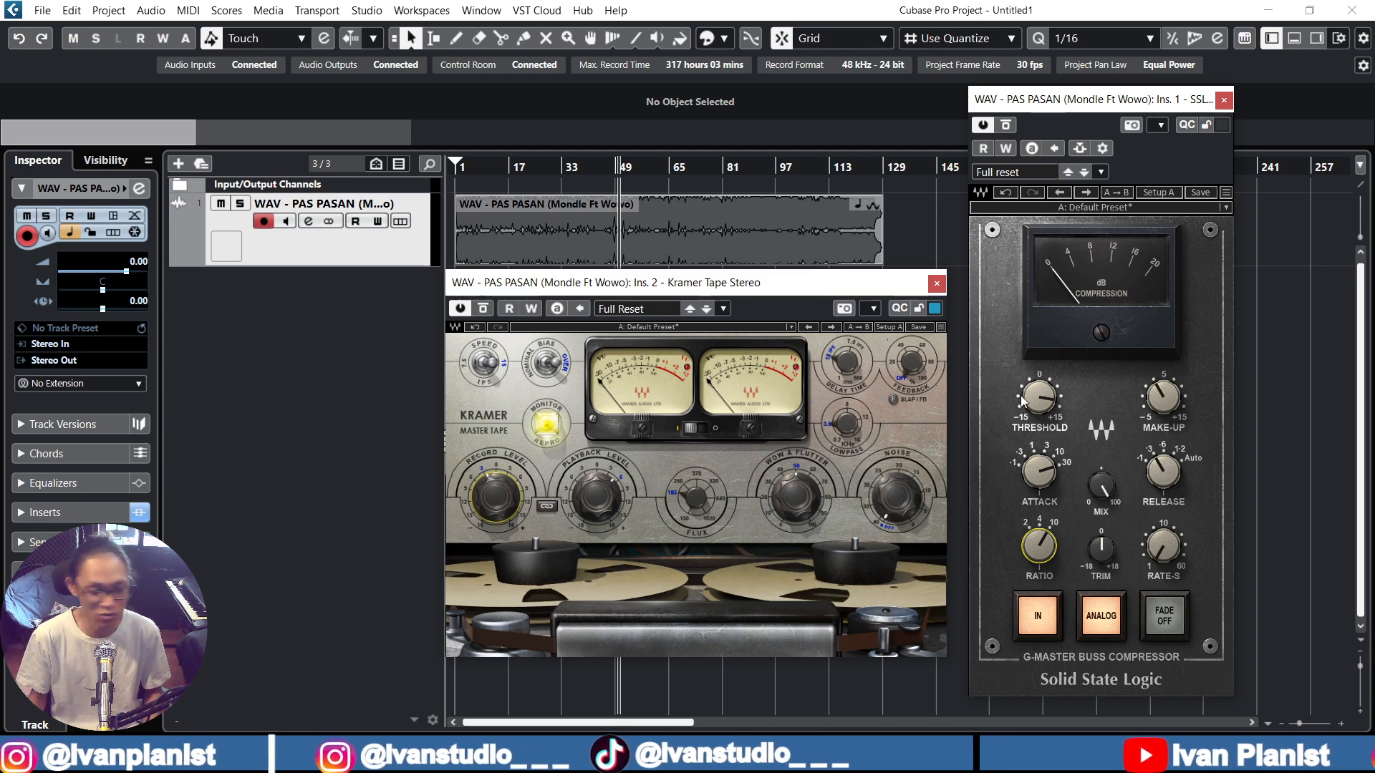
Play the track and check the SSL compressor's threshold and gain reduction along with Kramer Tape's record level
key(space)
drag(1042, 410, 1042, 410)
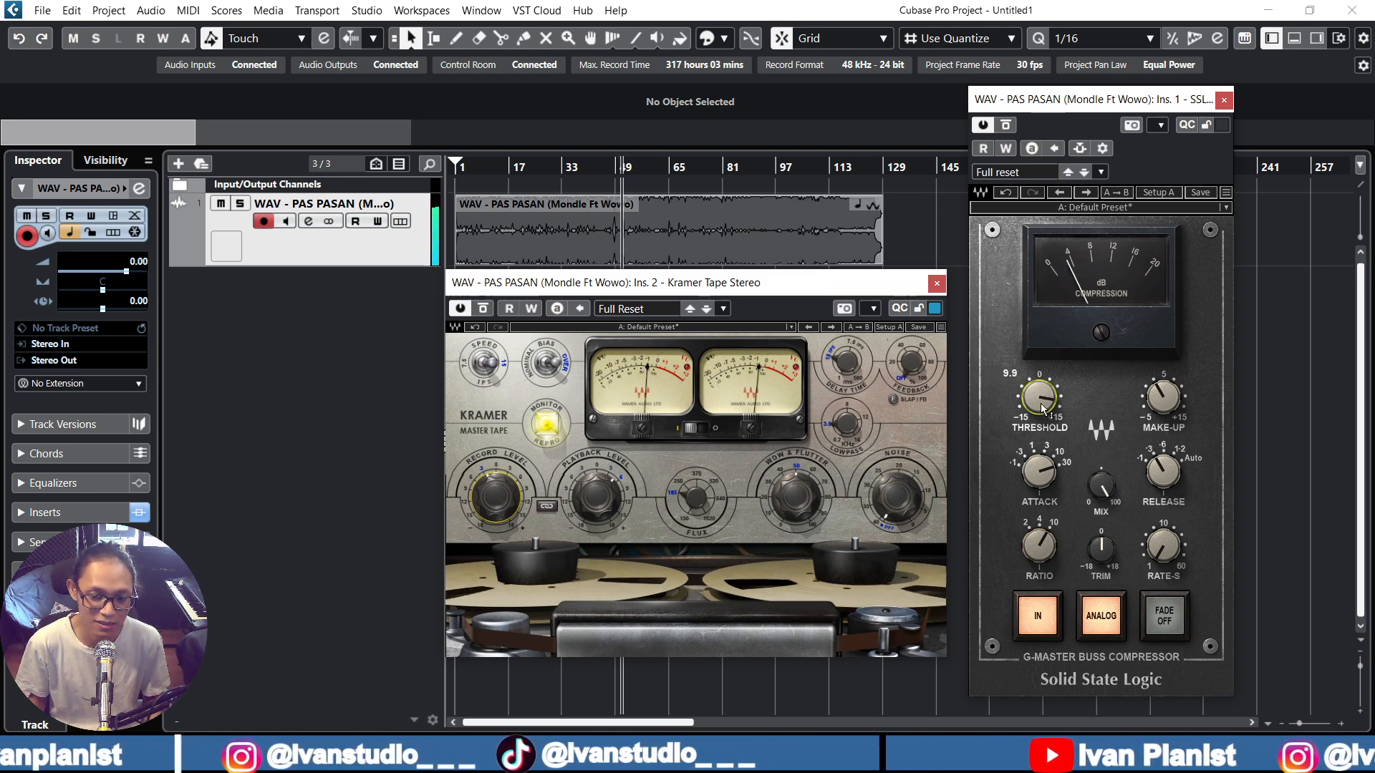
mouse_move(503, 499)
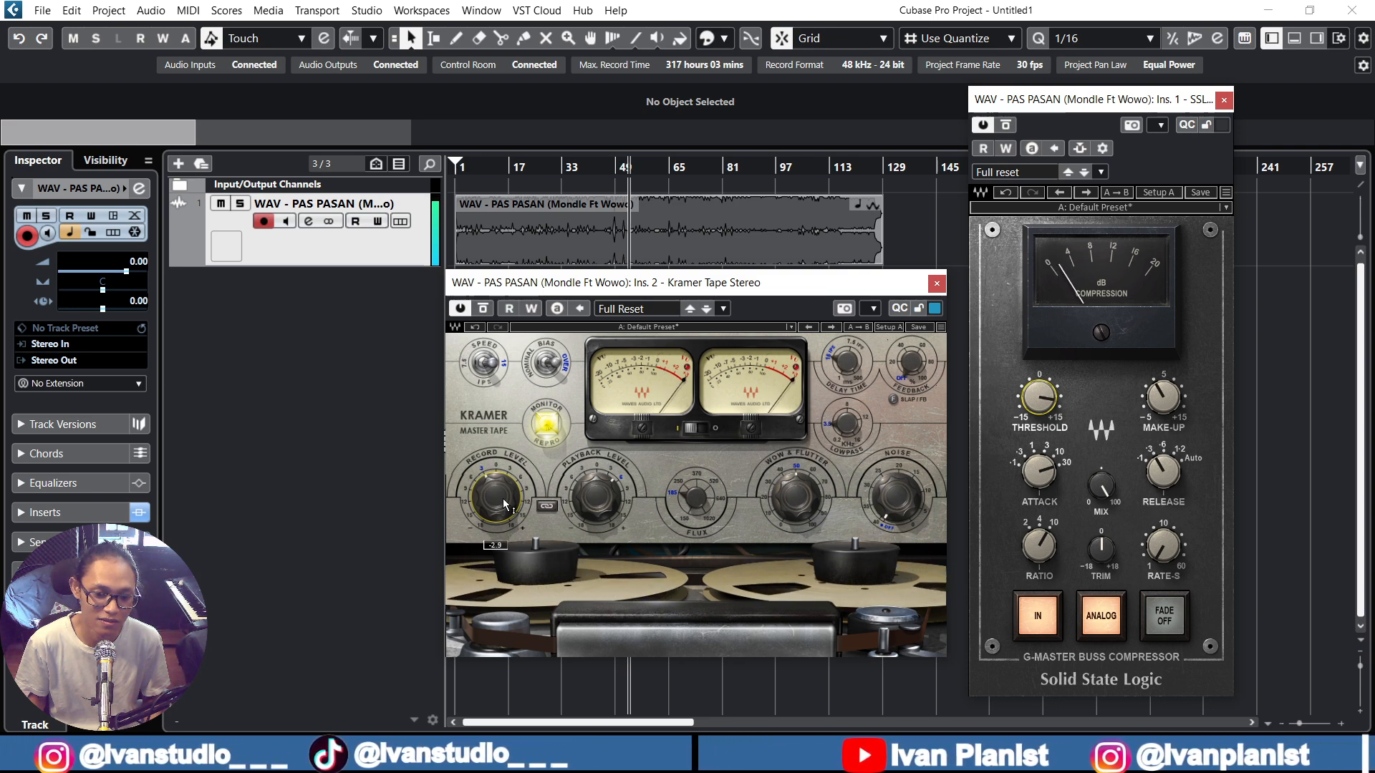
scroll(502, 499, down, 1)
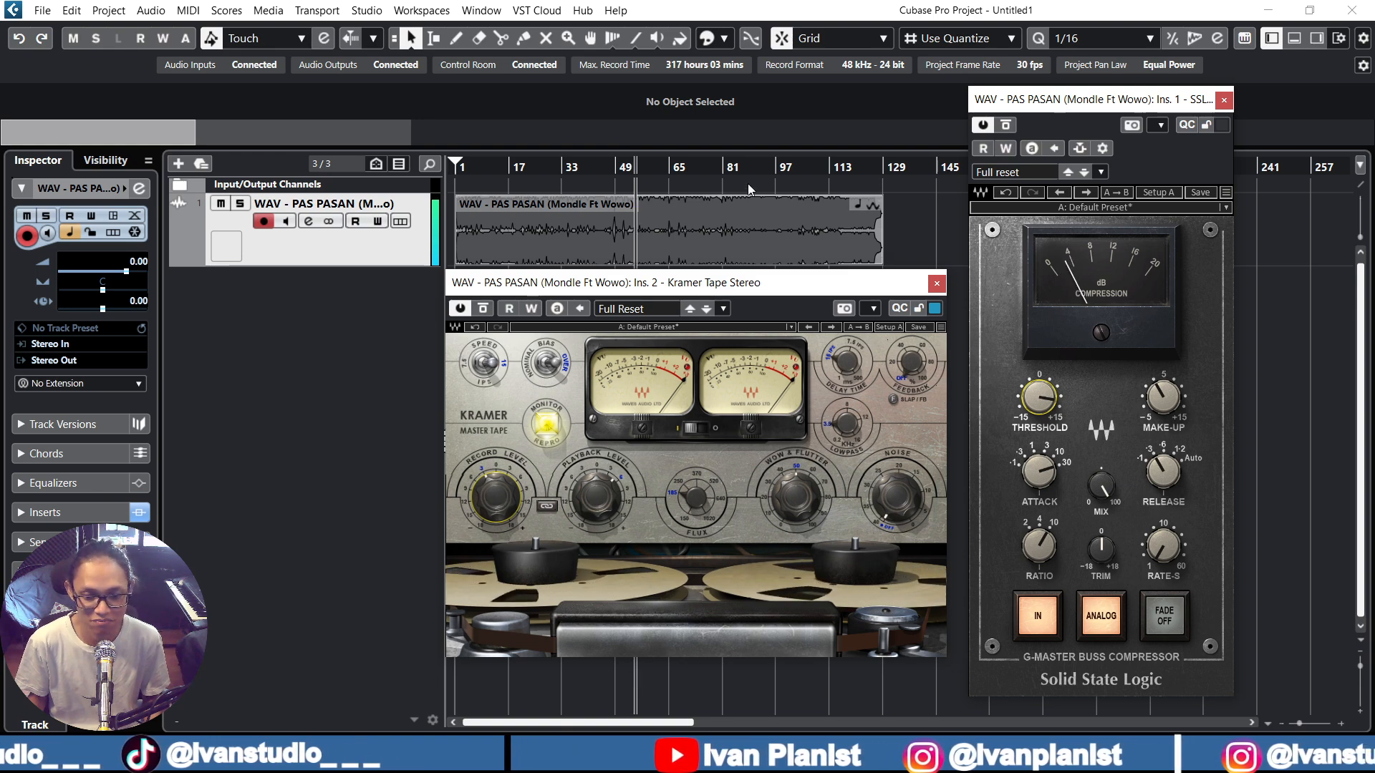
Continue playback from about bar 97 and compare the sound with all the track's inserts bypassed and re-enabled
click(783, 168)
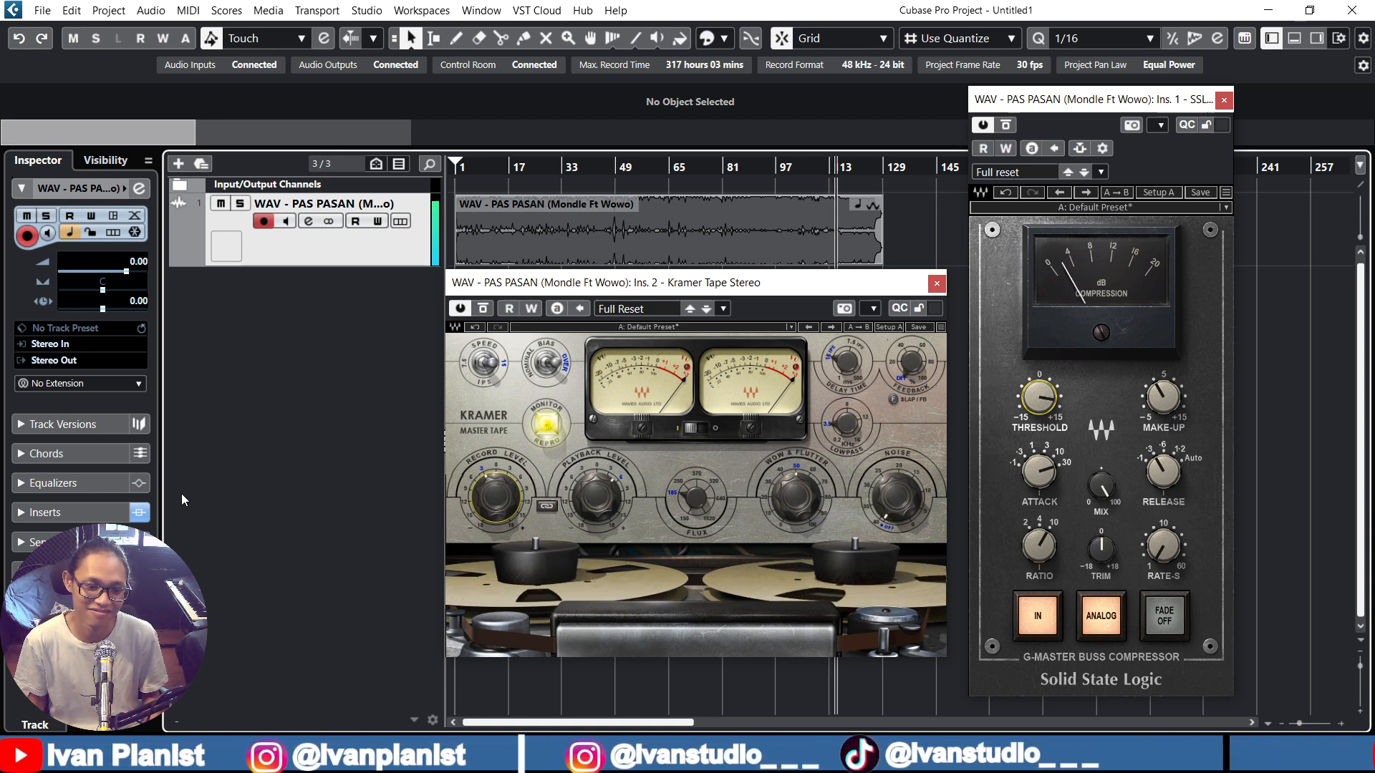
click(142, 516)
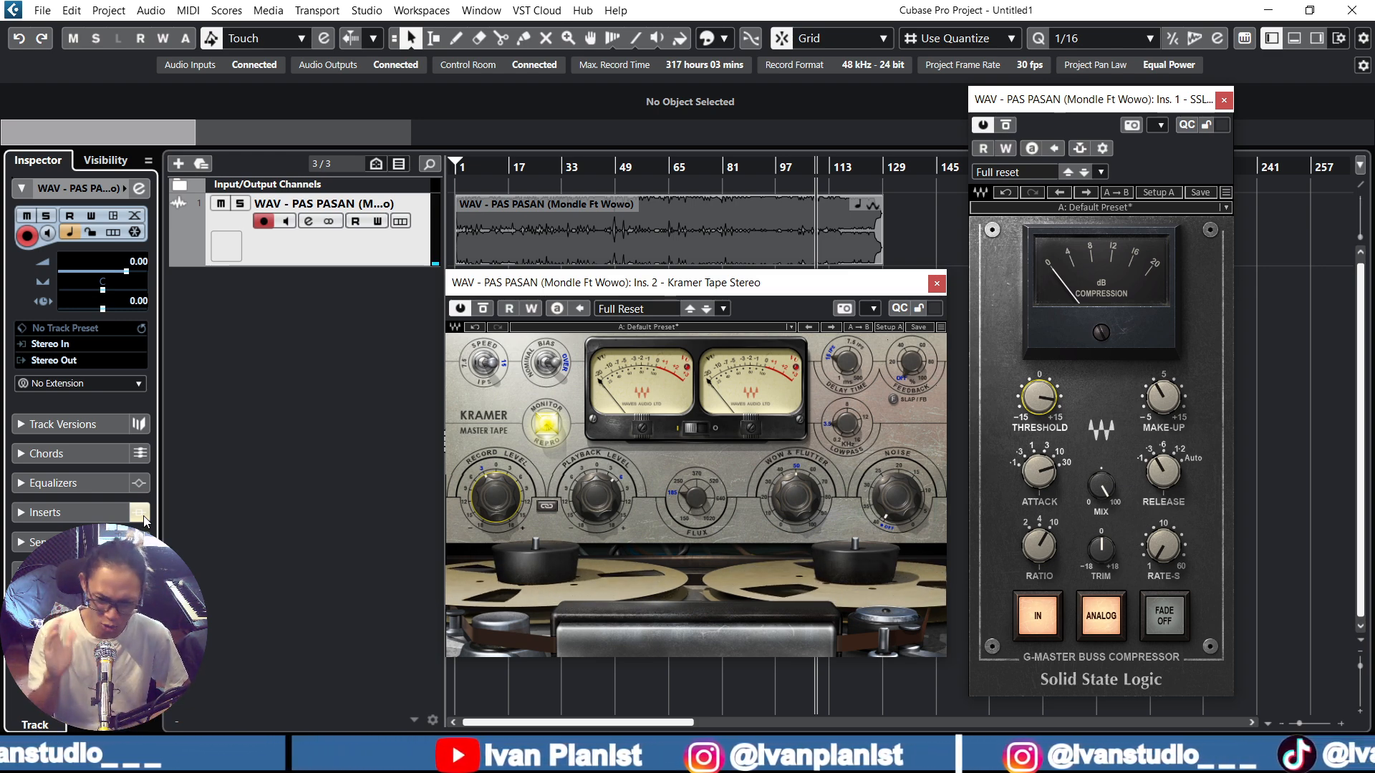
click(140, 513)
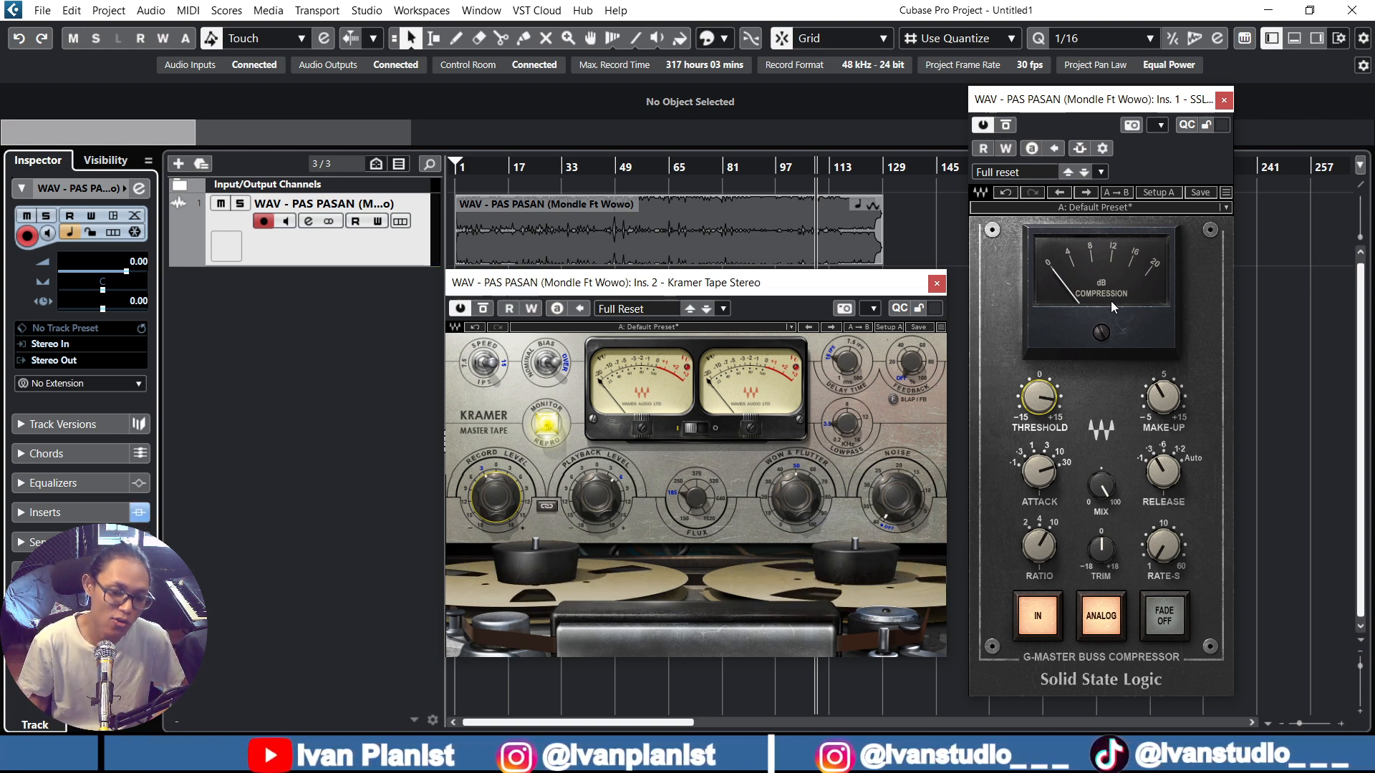
mouse_move(863, 294)
mouse_down()
mouse_move(865, 327)
mouse_move(866, 312)
mouse_up()
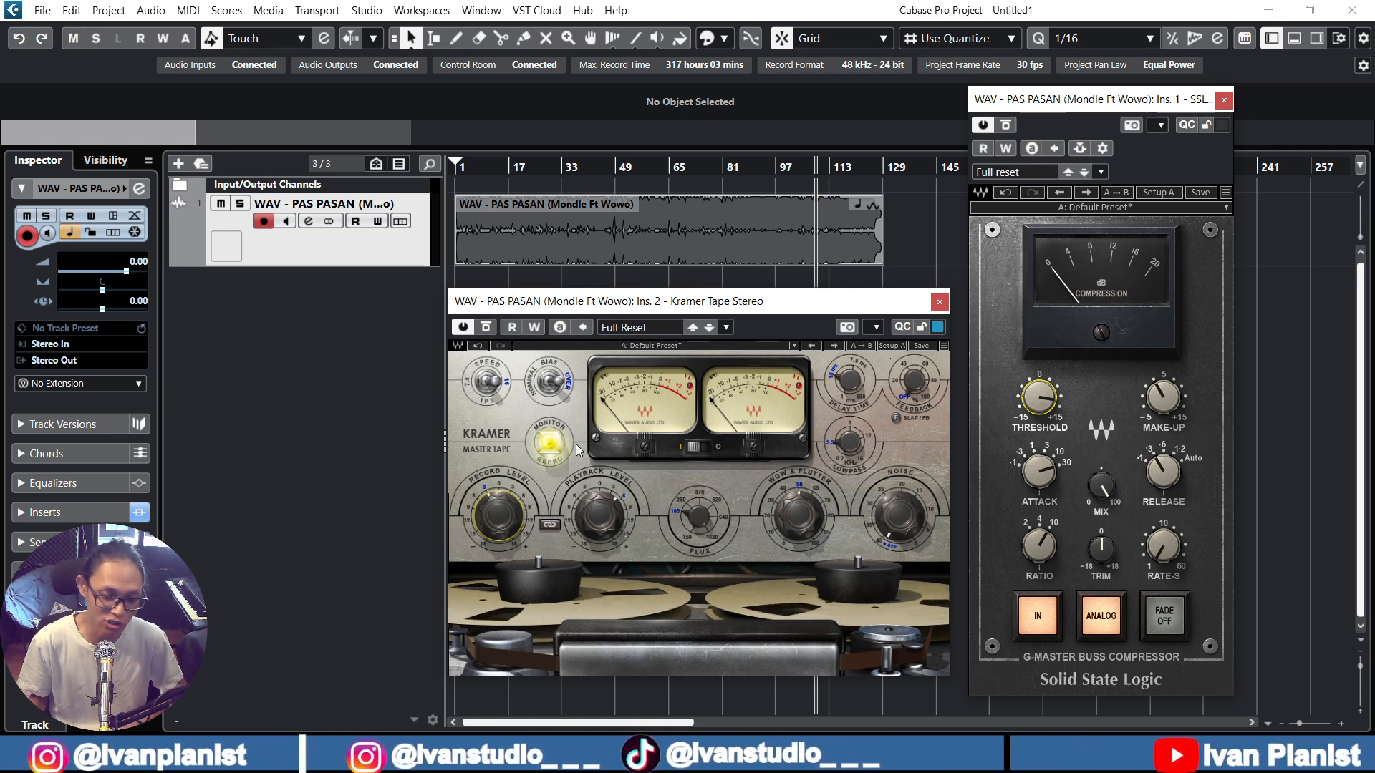
Open TR5 Metering from the track's inserts, play briefly to examine the processed levels and frequency spectrum, and close the meter
click(309, 222)
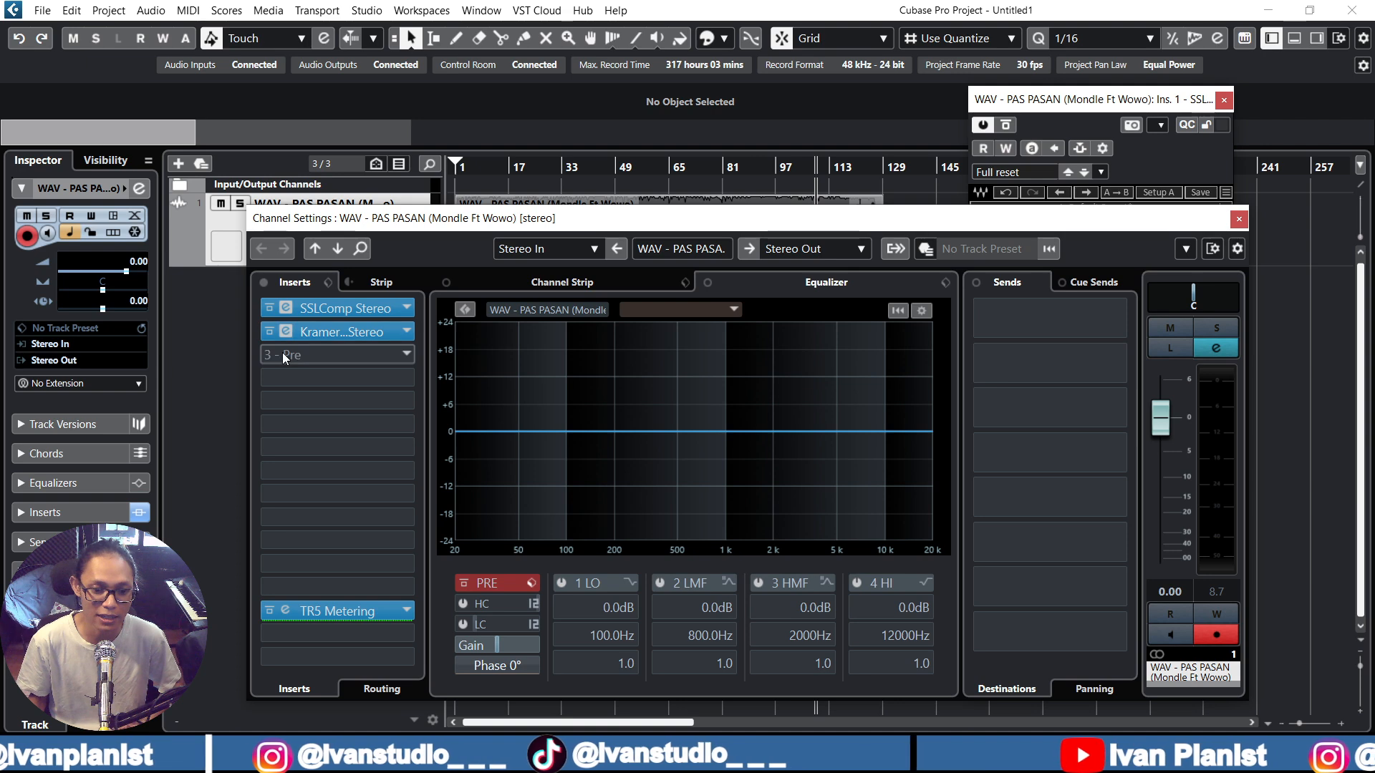
click(280, 607)
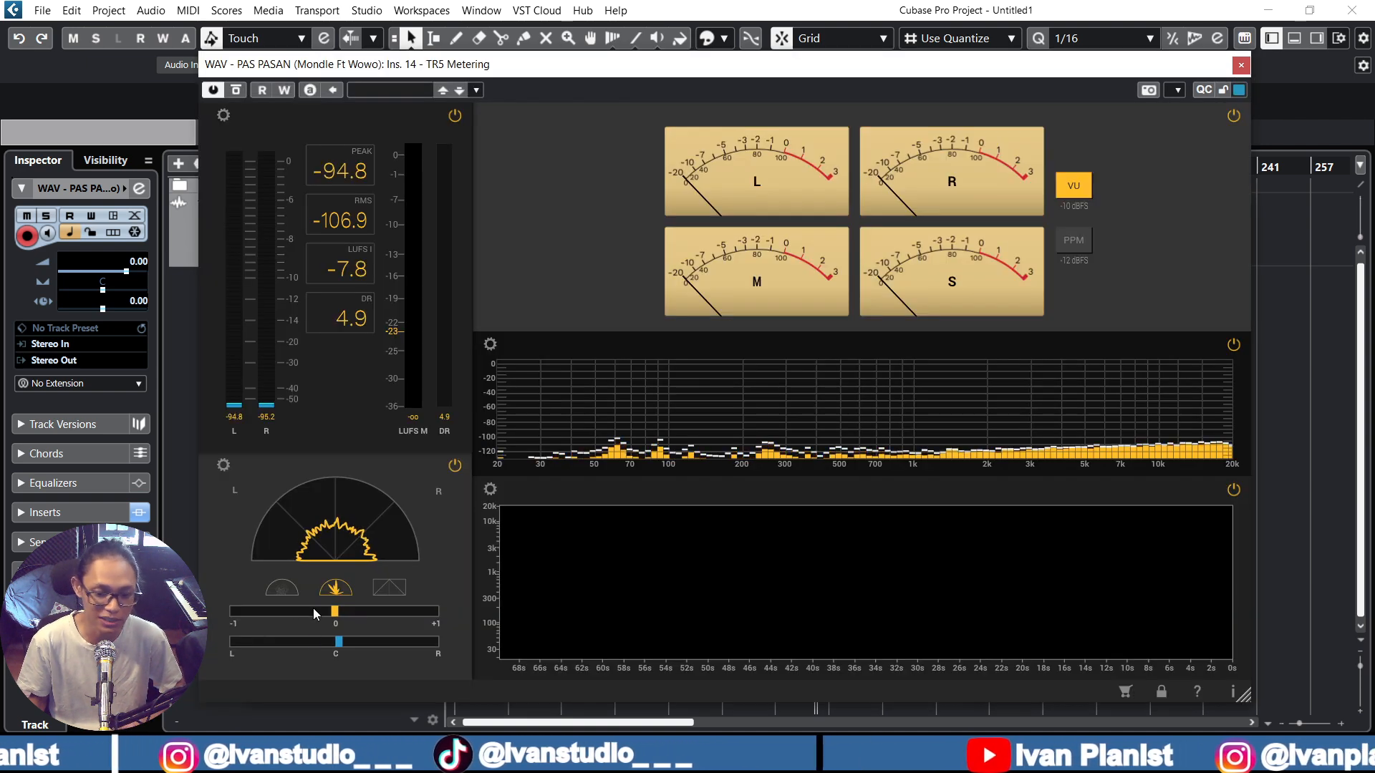
key(space)
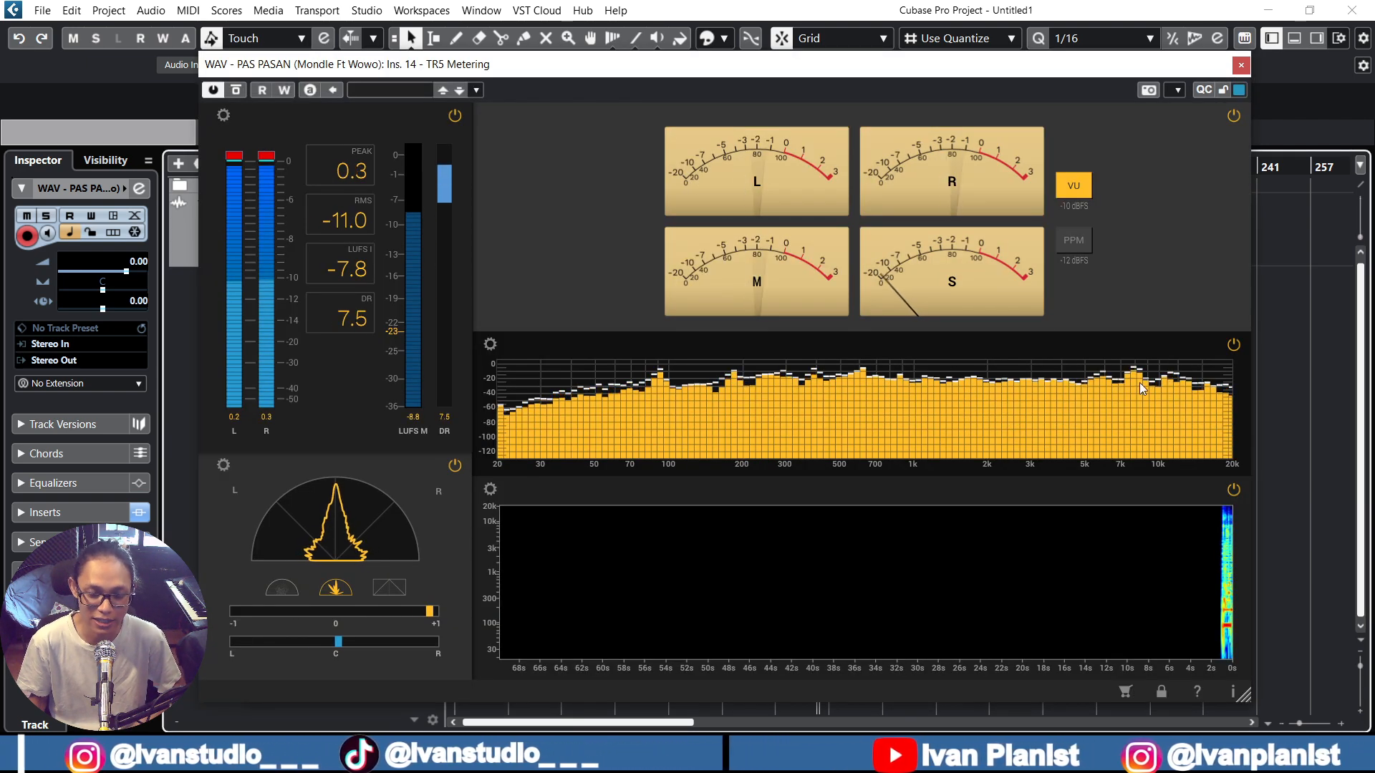
key(space)
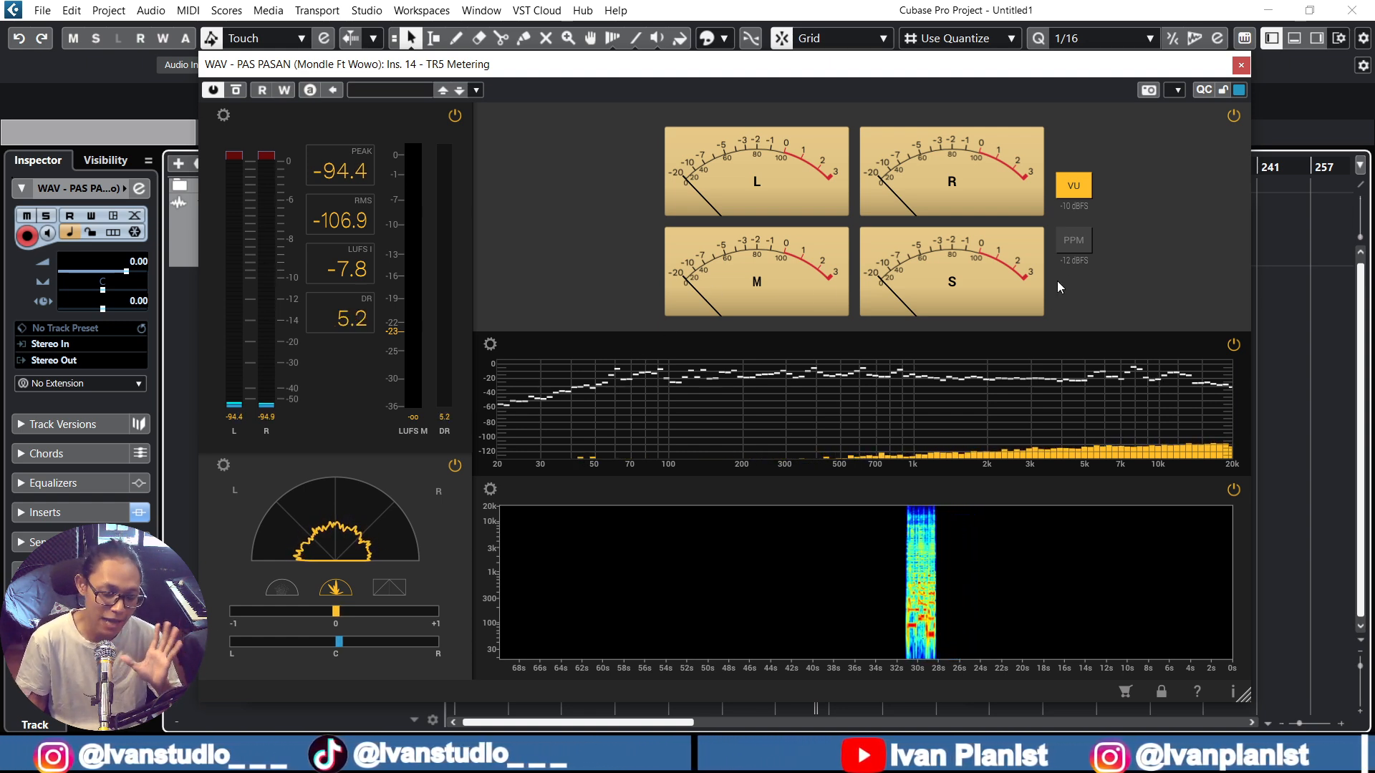
click(1241, 64)
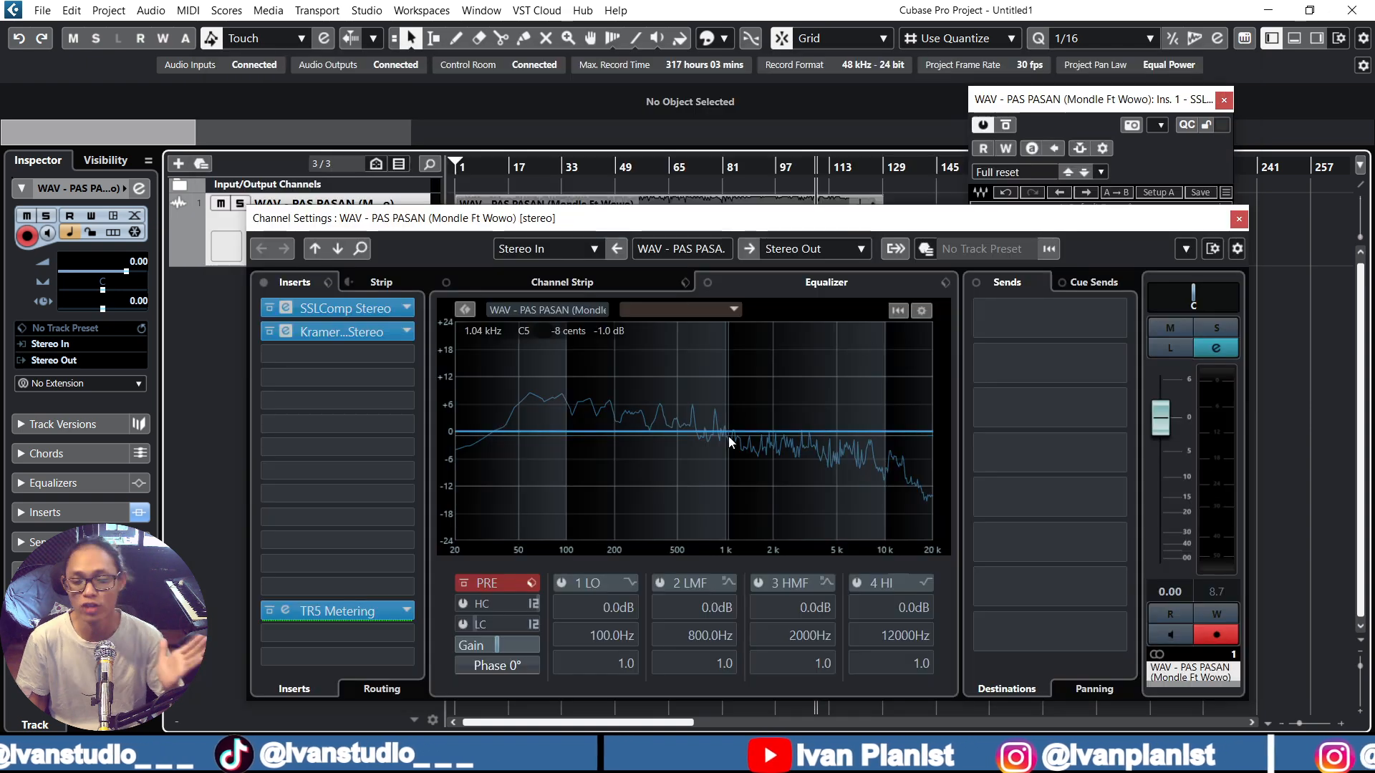
click(325, 355)
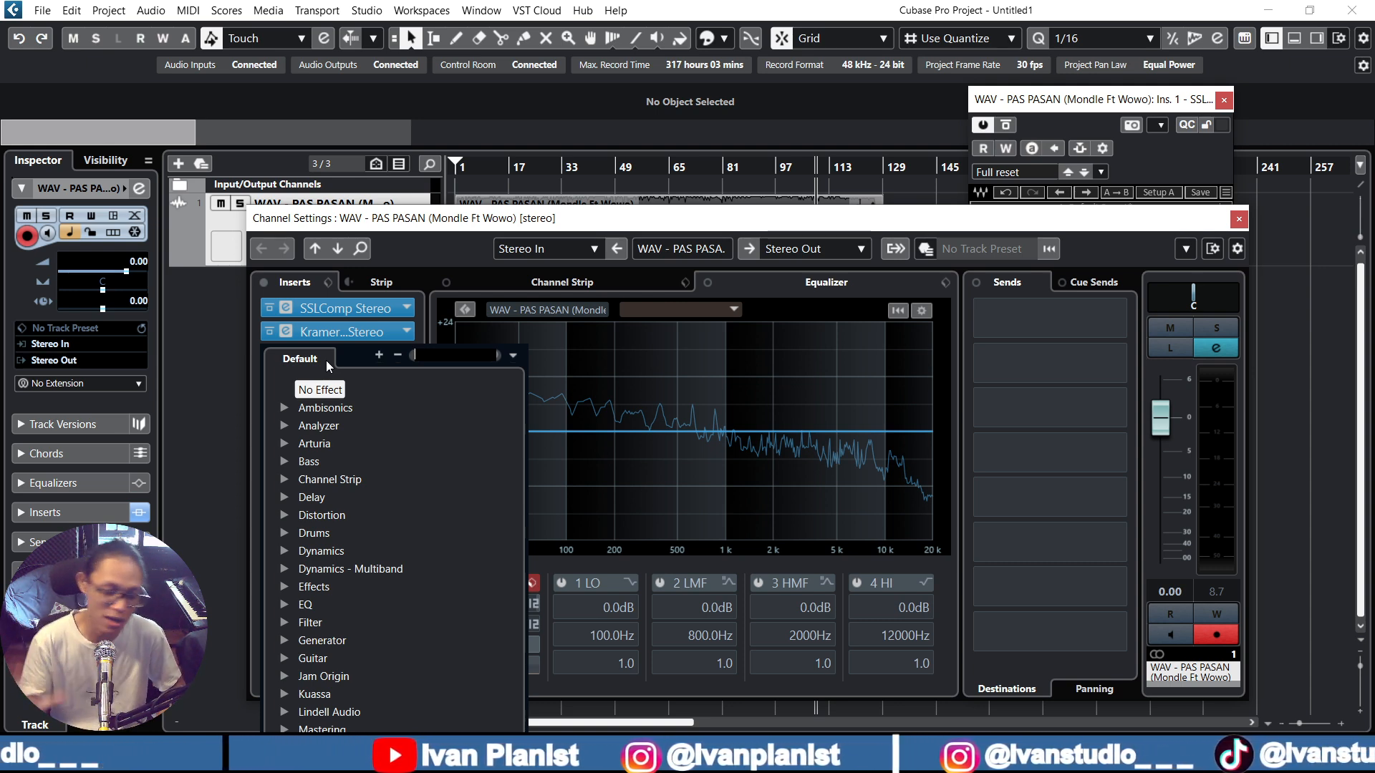
click(479, 242)
click(1239, 220)
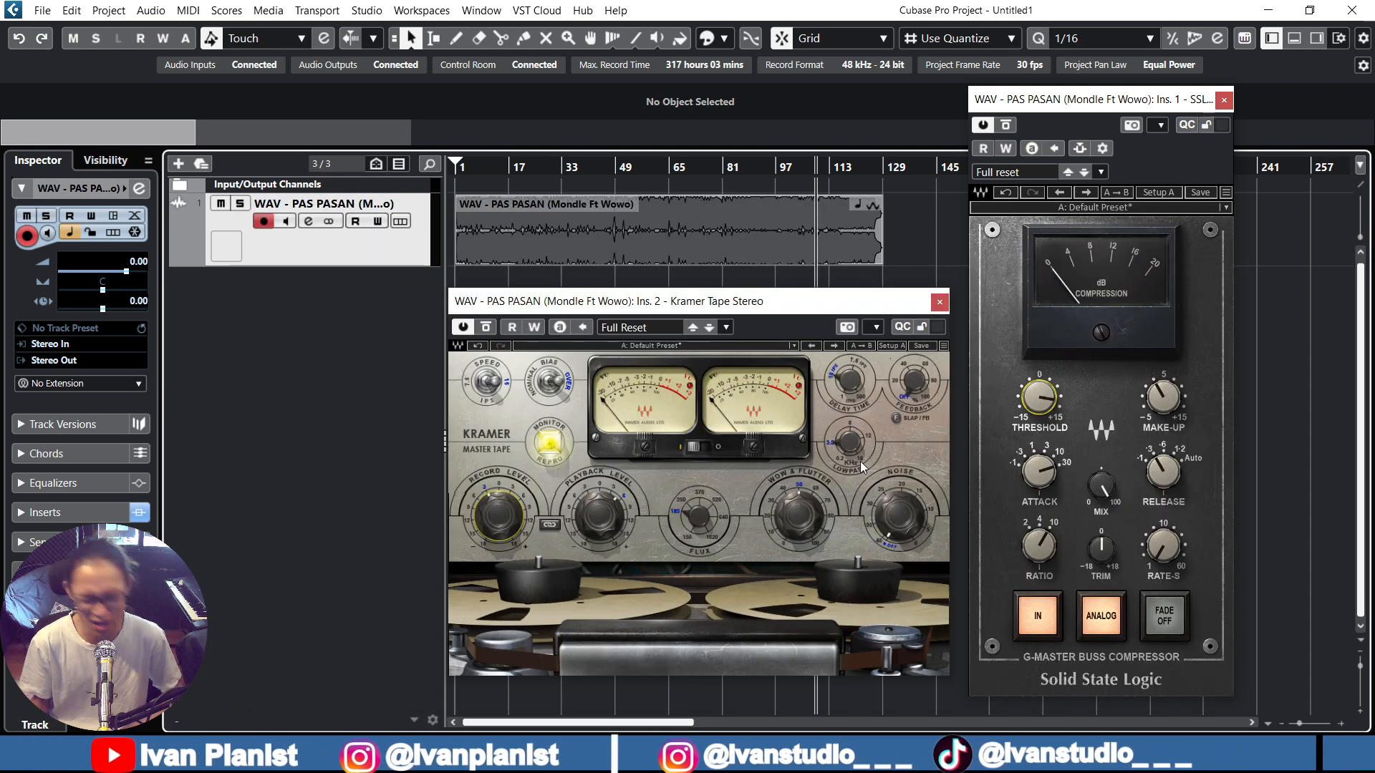
Reorder the WAV - PAS PASAN track's inserts so Kramer Tape comes before the SSL compressor, and close its Channel Settings
mouse_move(861, 461)
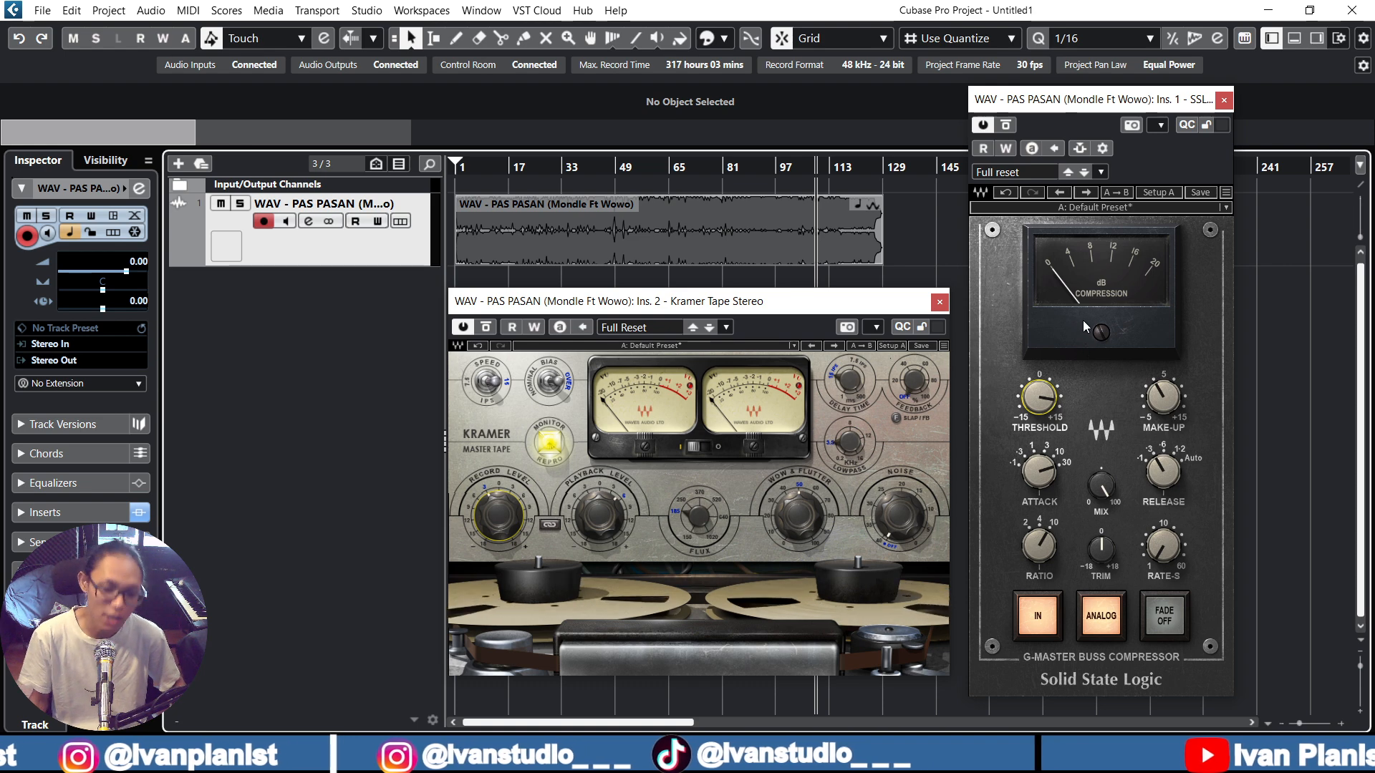
click(1067, 308)
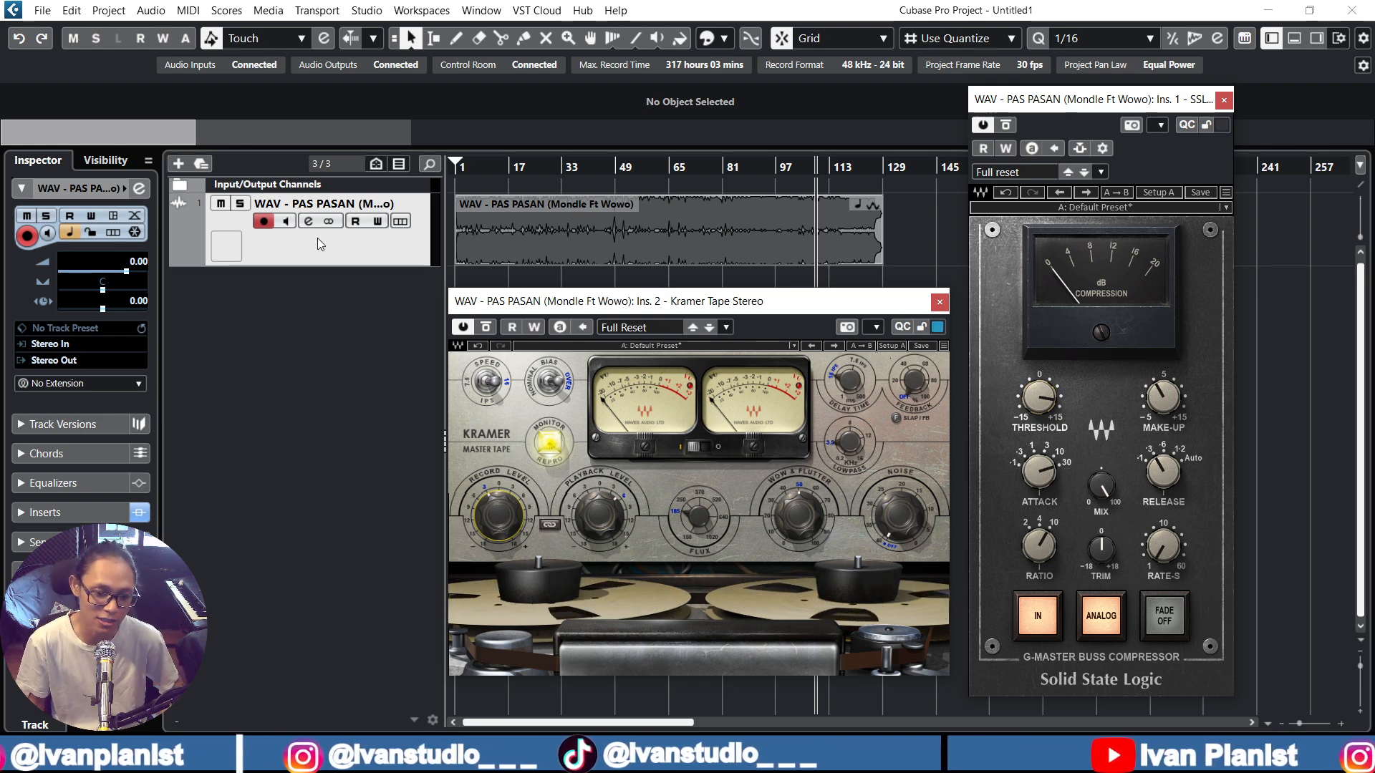
click(308, 222)
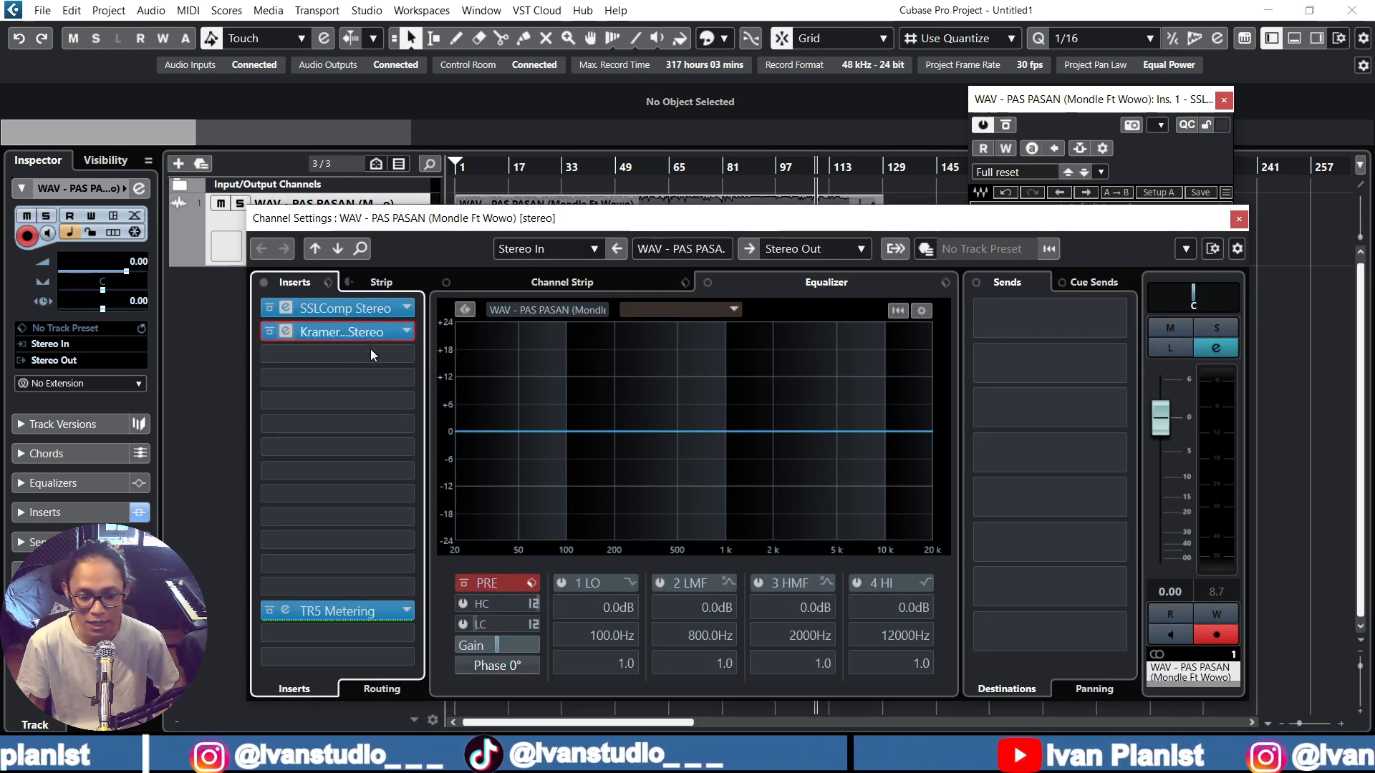
mouse_move(362, 314)
mouse_down()
mouse_move(367, 377)
mouse_move(350, 302)
mouse_move(363, 329)
mouse_up()
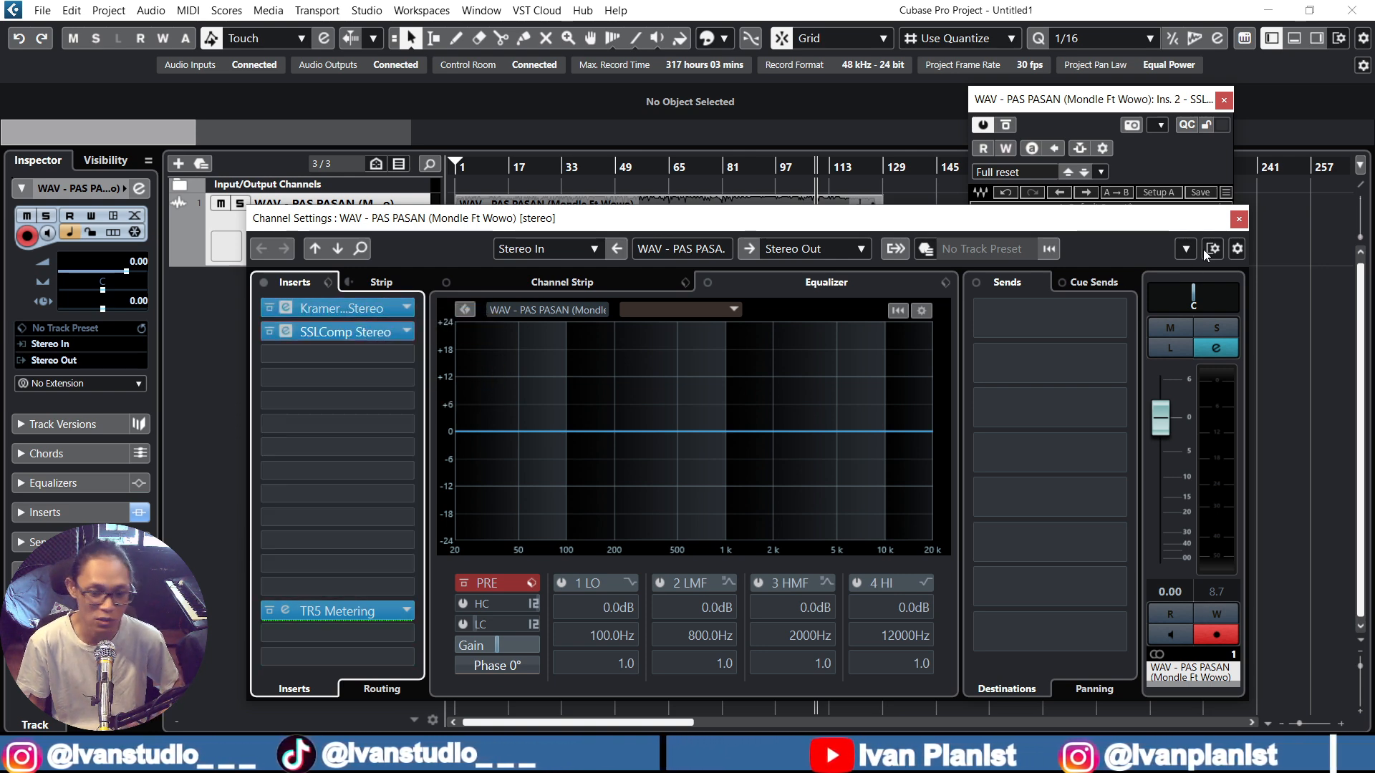
click(1230, 222)
mouse_move(1163, 393)
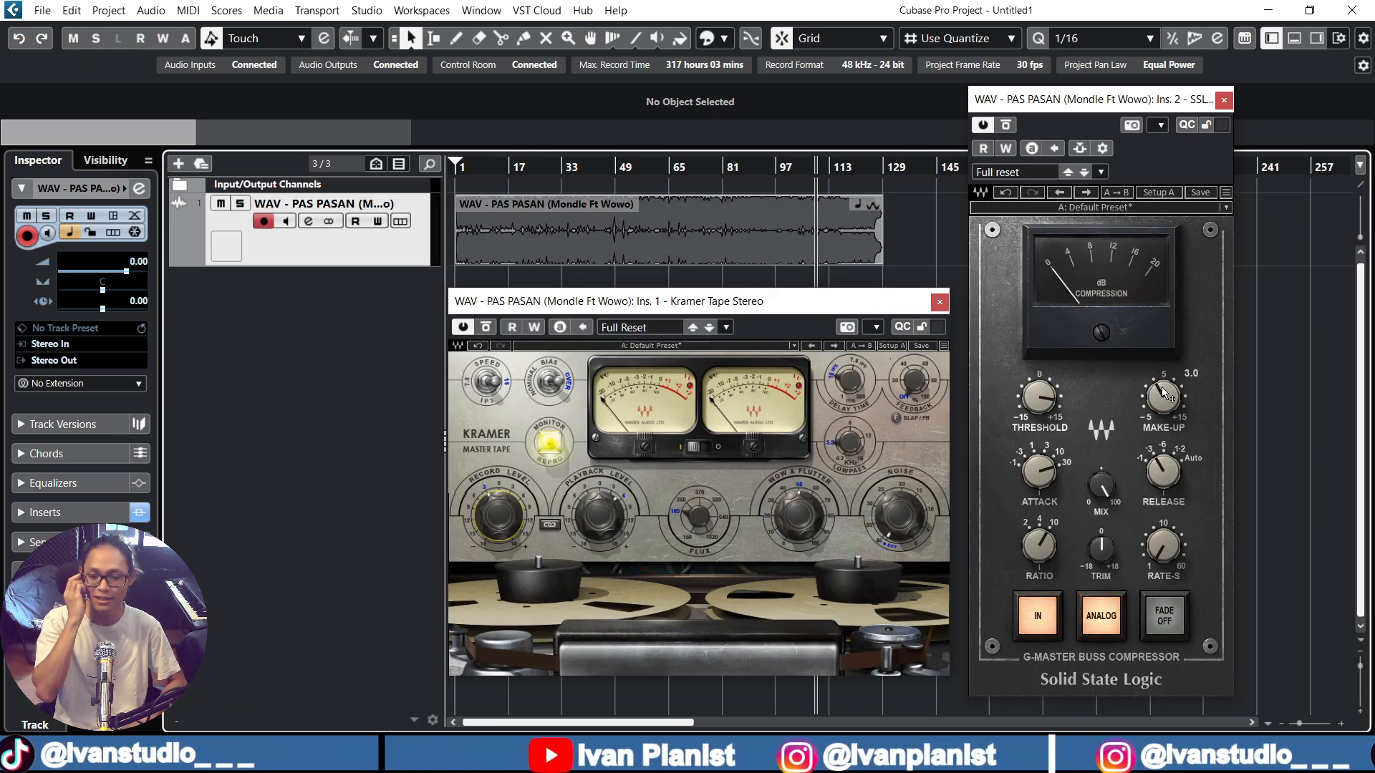